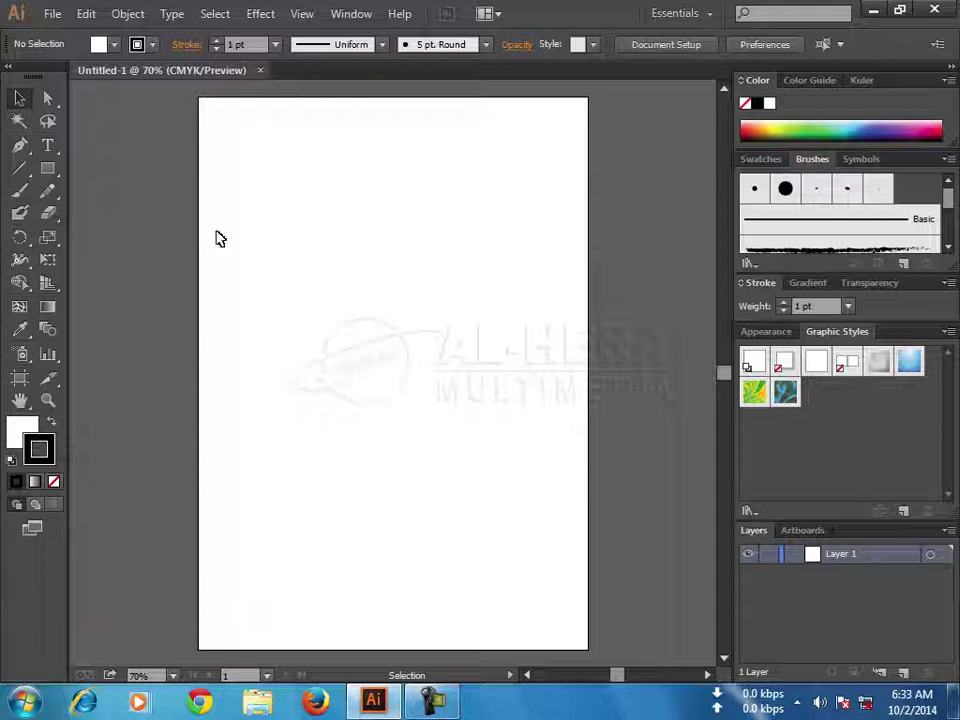
- Draw a wide rectangle near the top of the artboard
{"action": "left_click", "coordinate": [47, 168]}
{"action": "left_click_drag", "start_coordinate": [281, 183], "coordinate": [521, 264]}
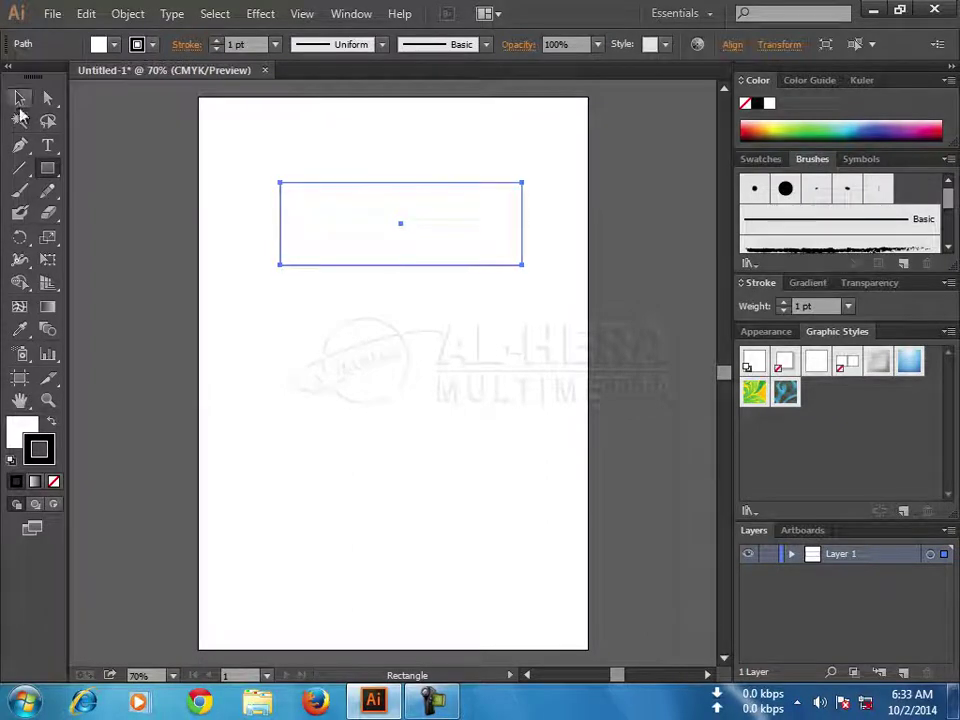
{"action": "left_click", "coordinate": [19, 98]}
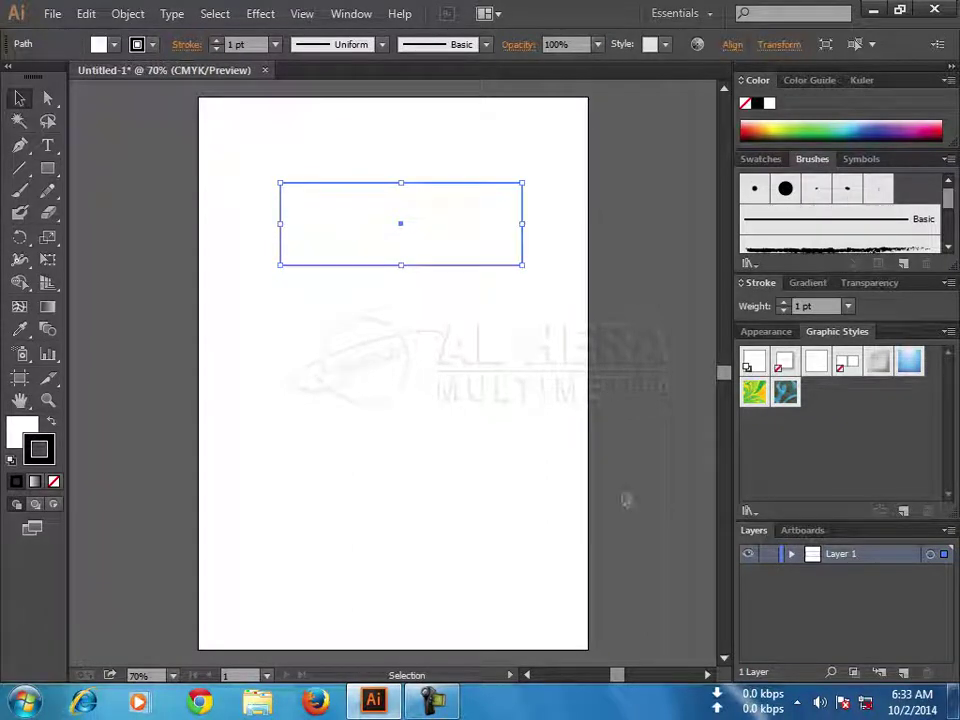
- Make the rectangle's fill light green with a matching green stroke
{"action": "left_click", "coordinate": [820, 122]}
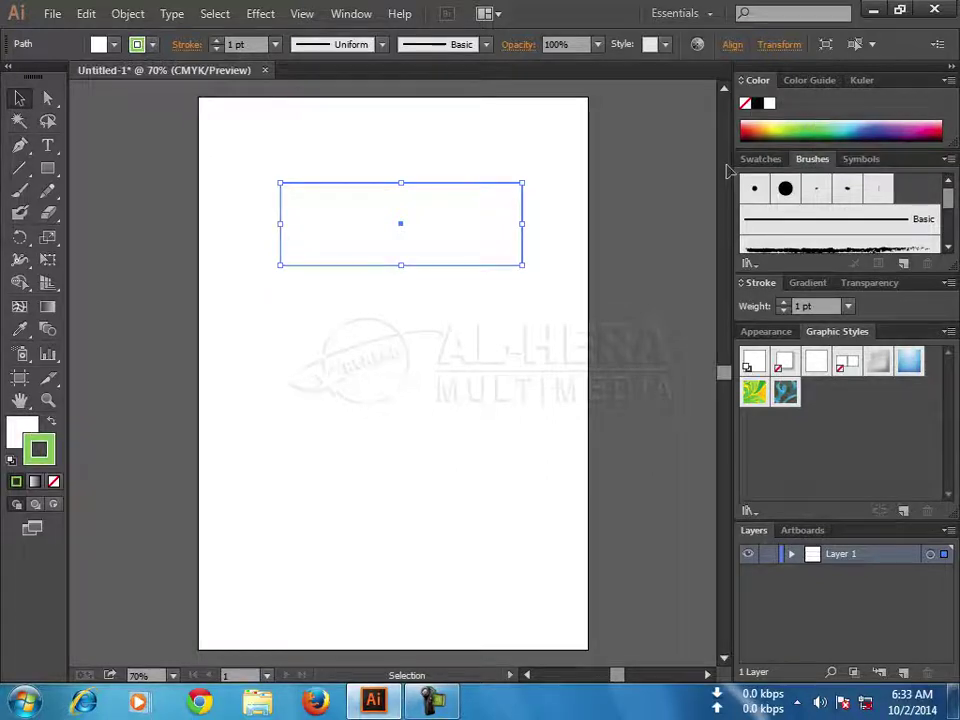
{"action": "left_click", "coordinate": [50, 423]}
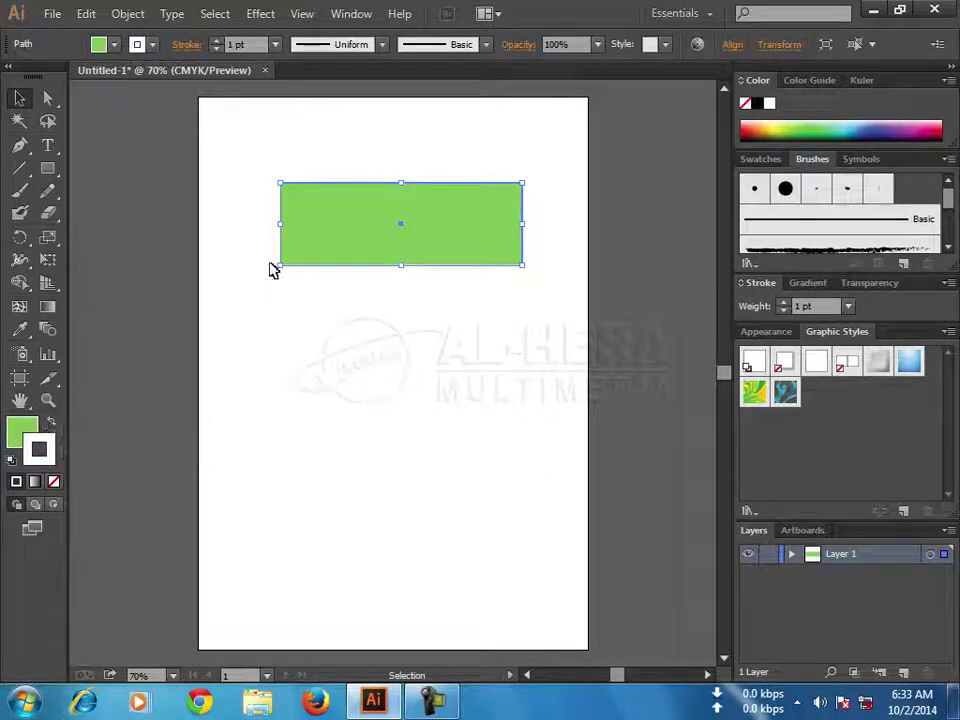
{"action": "key", "text": "x"}
{"action": "left_click", "coordinate": [817, 122]}
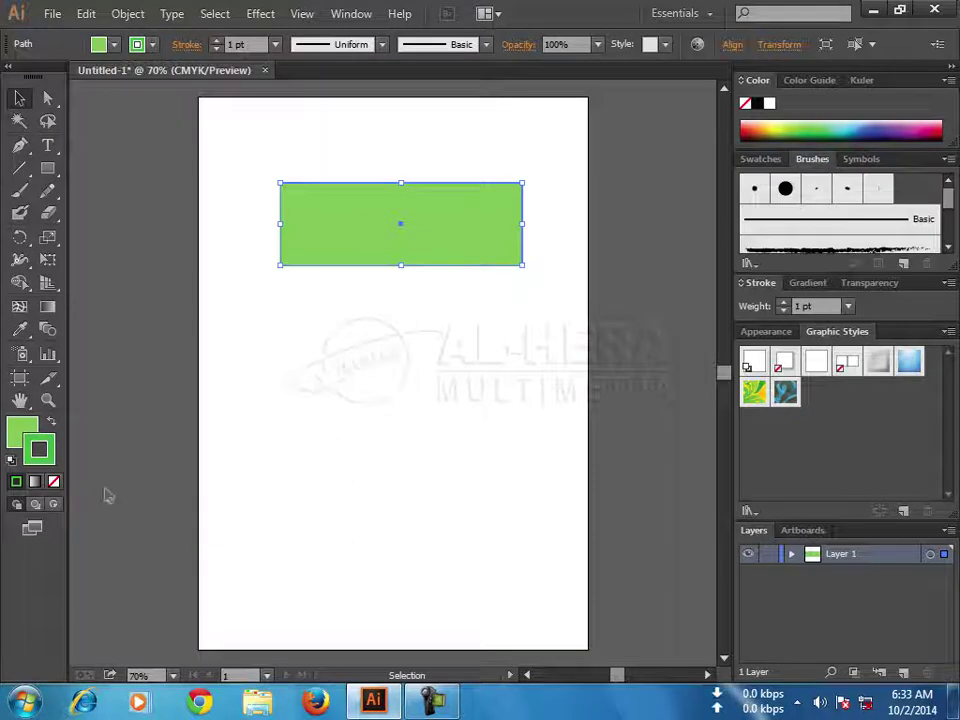
- Give the rectangle a near-black 020202 stroke, keep its green fill, and open Effect > Stylize
{"action": "double_click", "coordinate": [50, 458]}
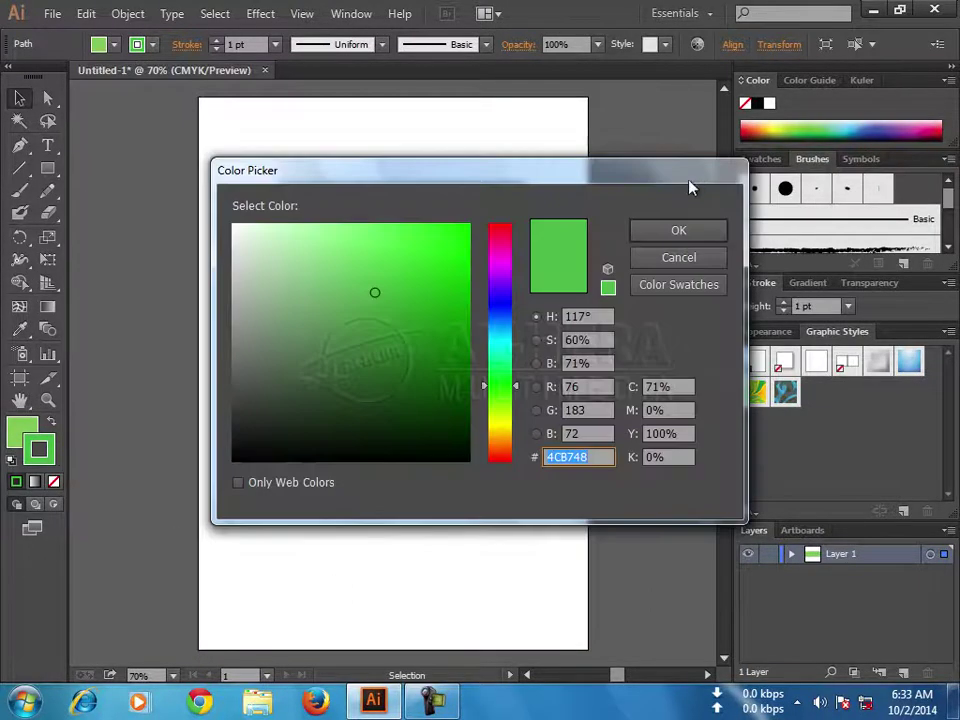
{"action": "left_click", "coordinate": [252, 458]}
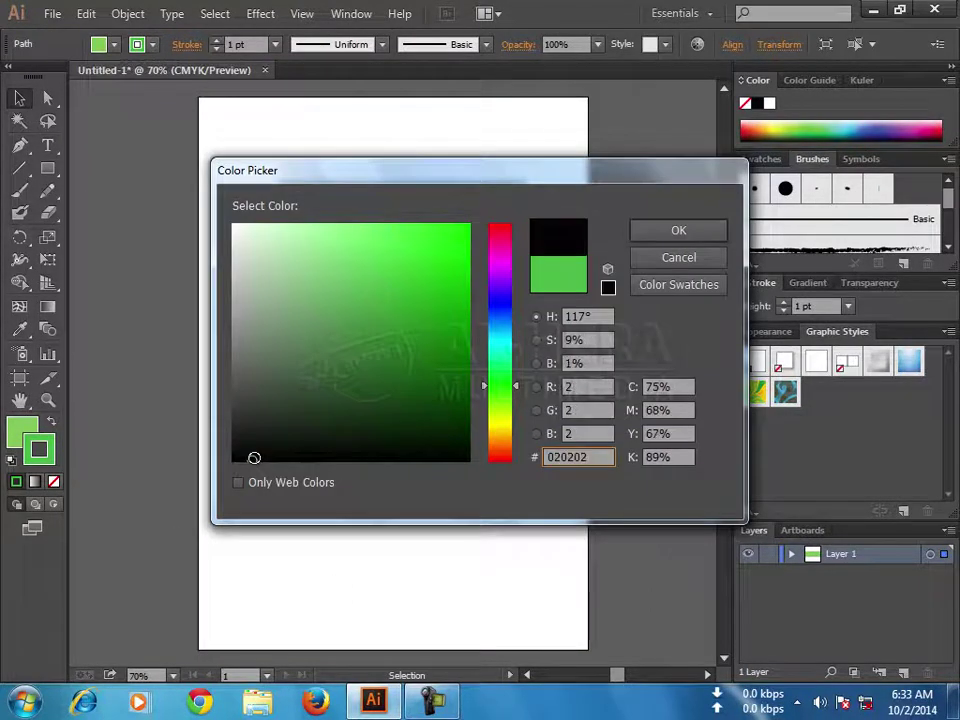
{"action": "left_click", "coordinate": [678, 231]}
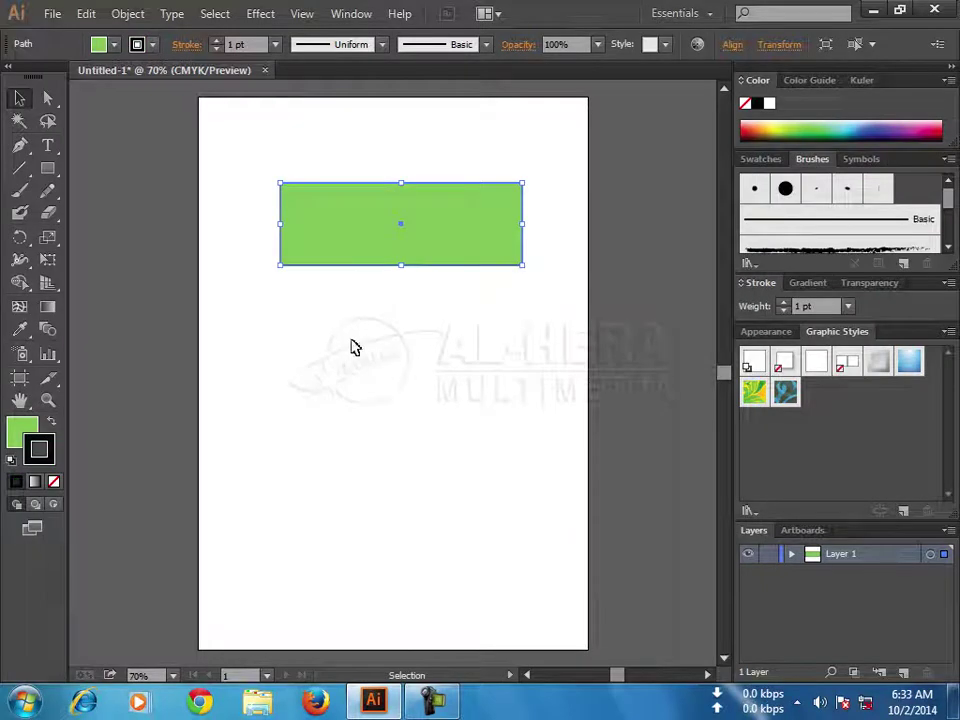
{"action": "key", "text": "shift+x"}
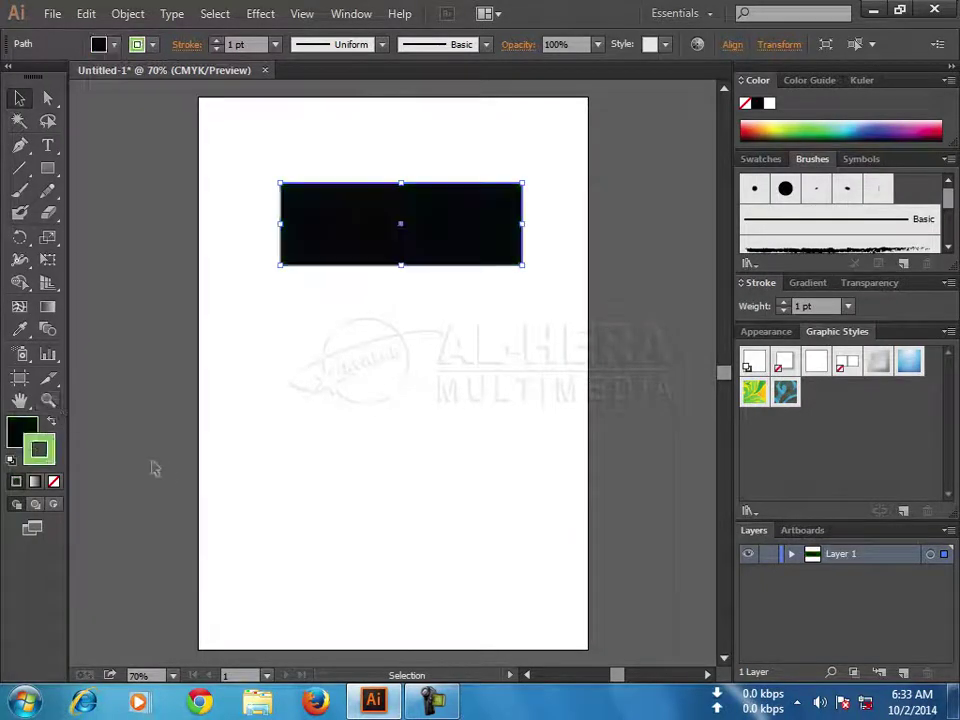
{"action": "left_click", "coordinate": [55, 425]}
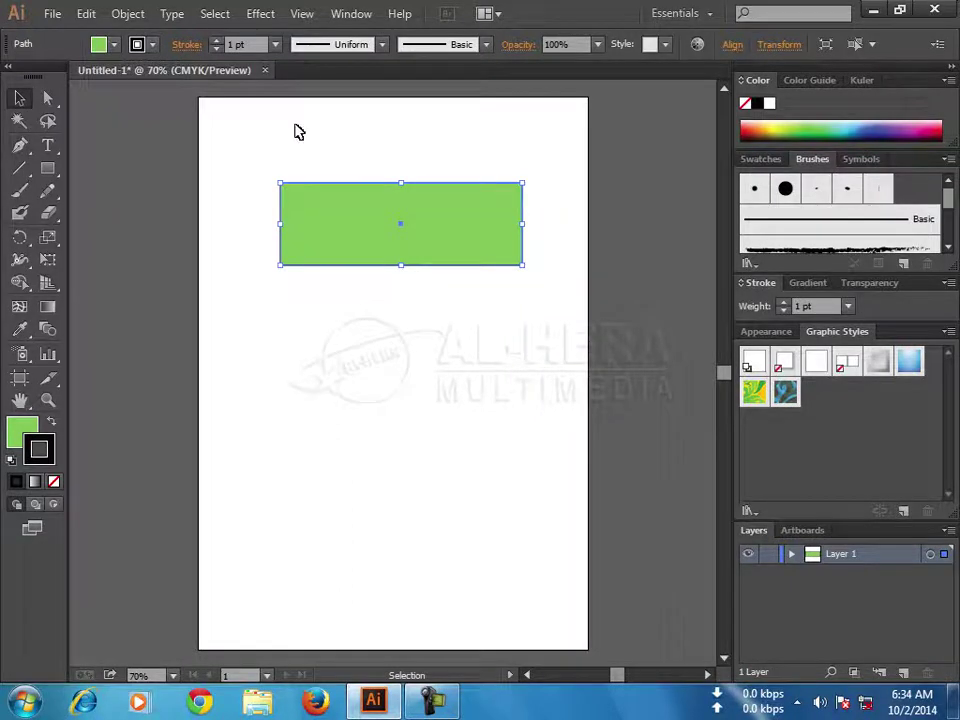
{"action": "left_click", "coordinate": [256, 15]}
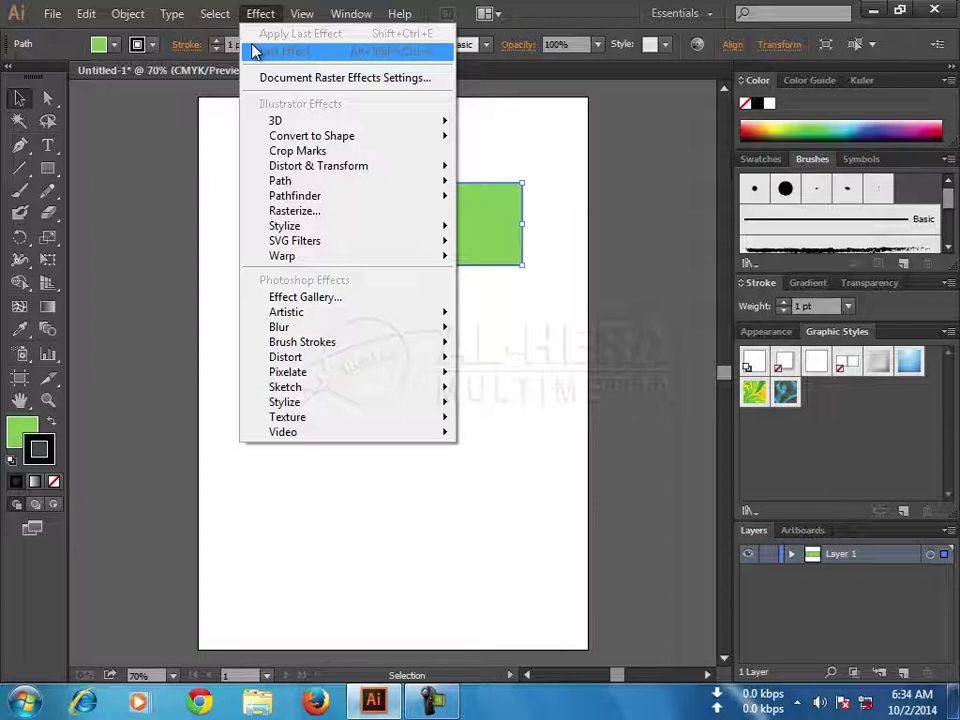
{"action": "mouse_move", "coordinate": [285, 226]}
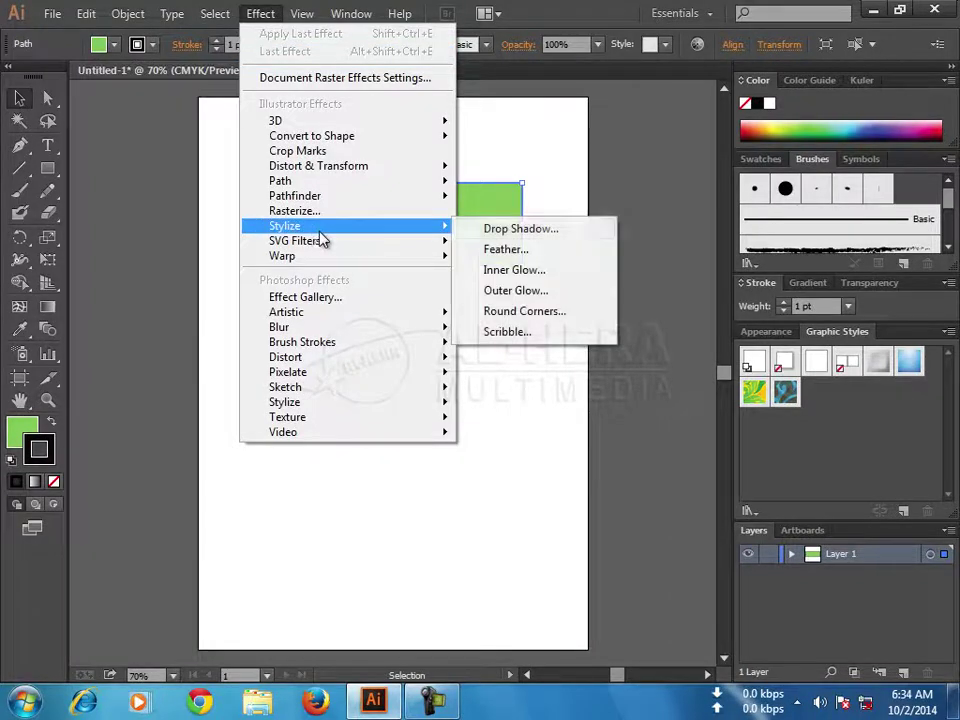
- Open the Drop Shadow effect with live preview turned on
{"action": "left_click", "coordinate": [548, 232]}
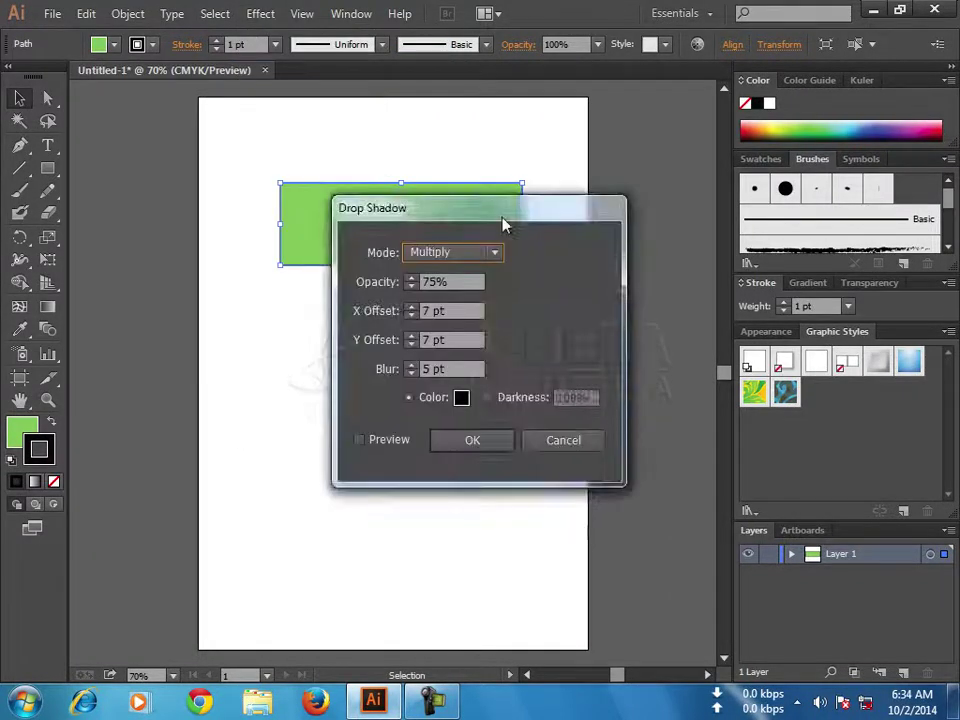
{"action": "mouse_move", "coordinate": [503, 261]}
{"action": "left_mouse_down"}
{"action": "mouse_move", "coordinate": [355, 390]}
{"action": "mouse_move", "coordinate": [352, 378]}
{"action": "left_mouse_up"}
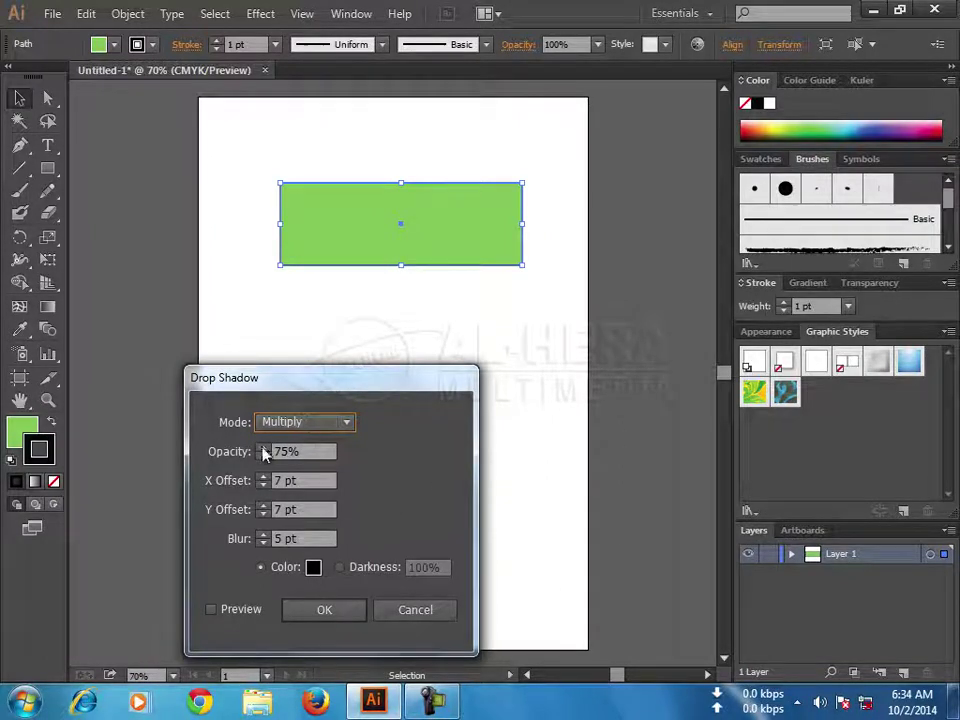
{"action": "left_click", "coordinate": [211, 609]}
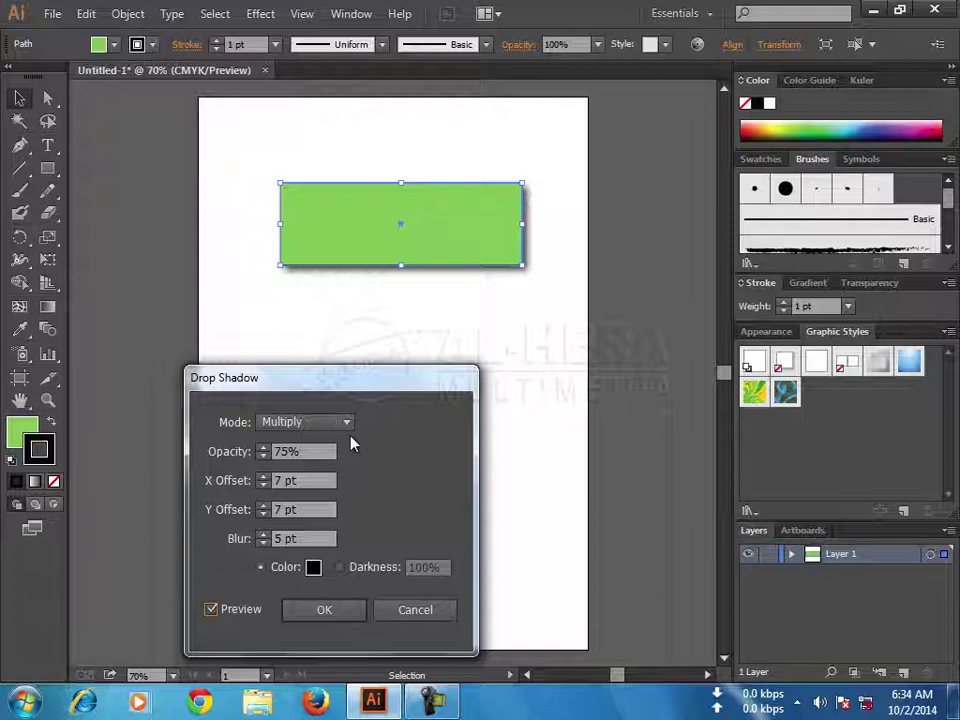
- Try a pink shadow colour, then set the shadow colour back to black 000000
{"action": "left_click", "coordinate": [313, 567]}
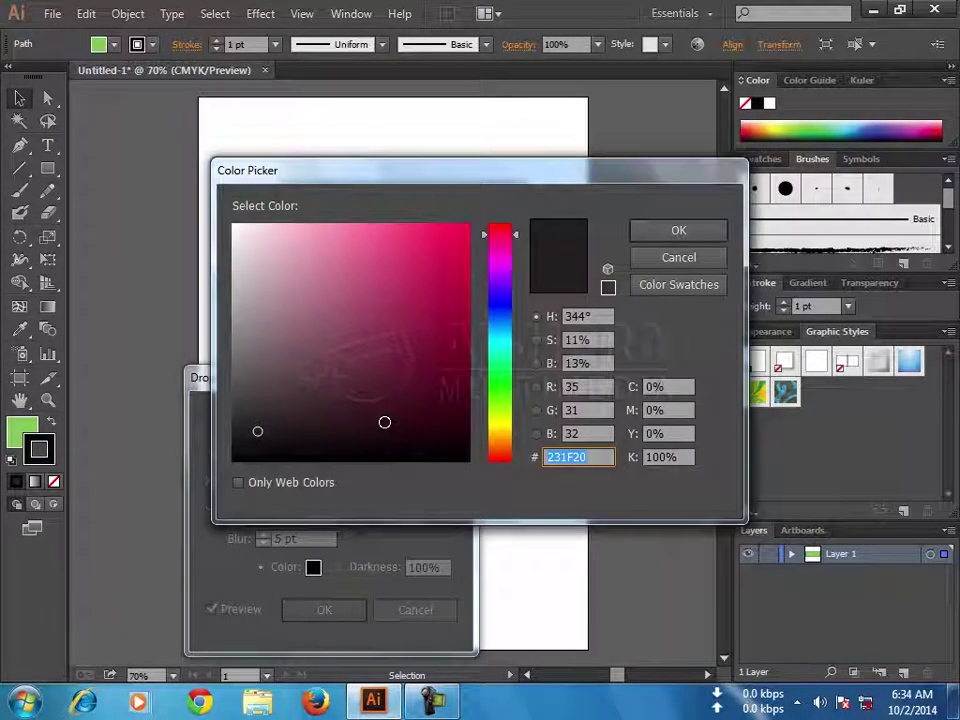
{"action": "left_click", "coordinate": [450, 231]}
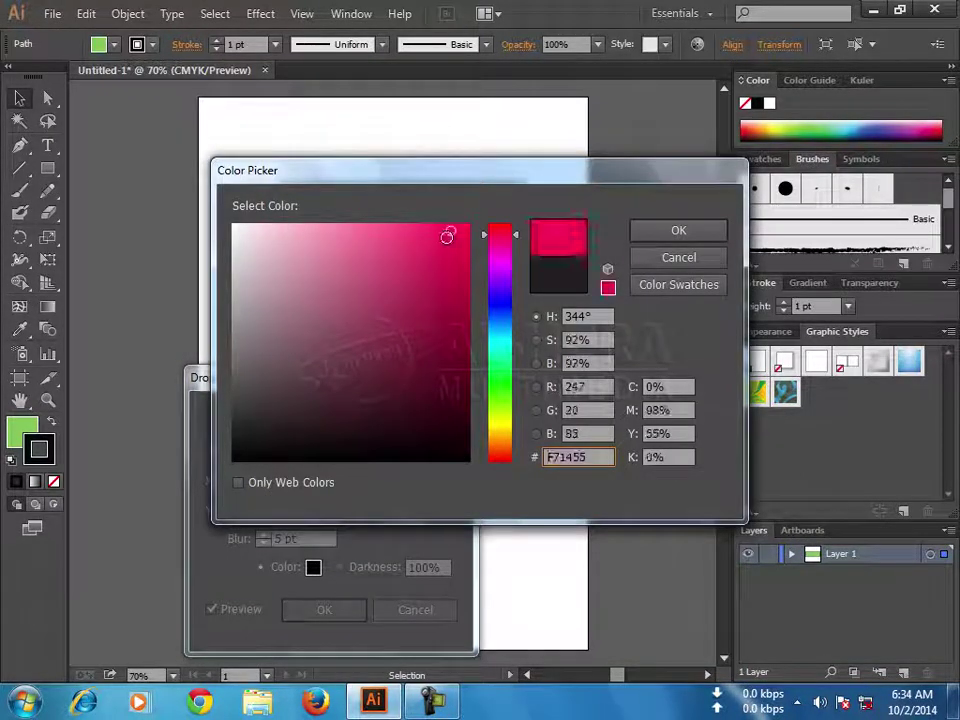
{"action": "left_click", "coordinate": [652, 232]}
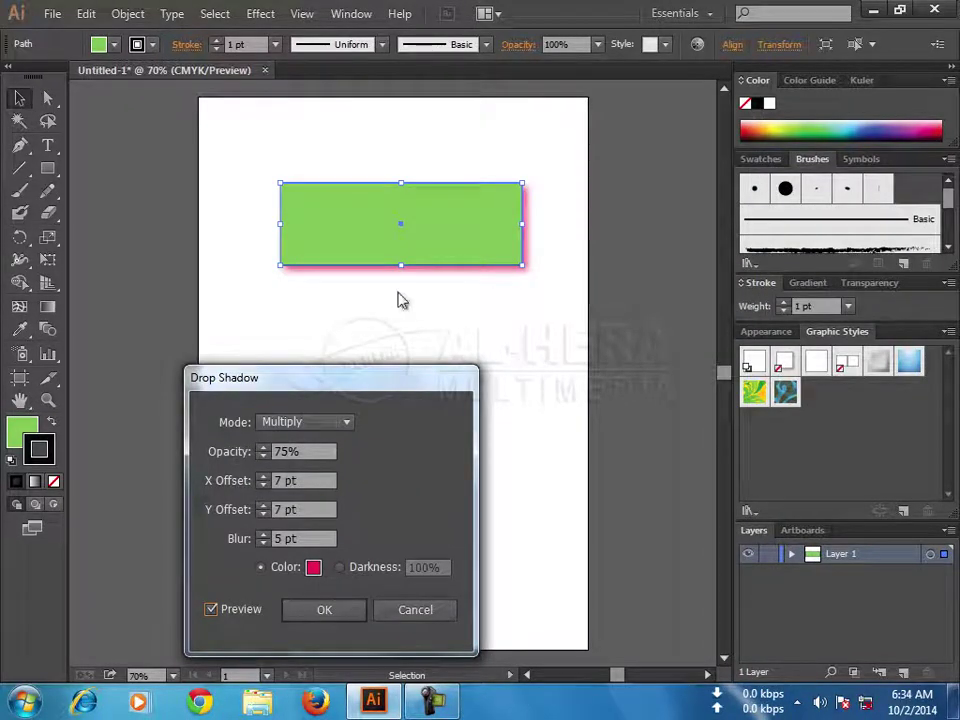
{"action": "left_click", "coordinate": [313, 567]}
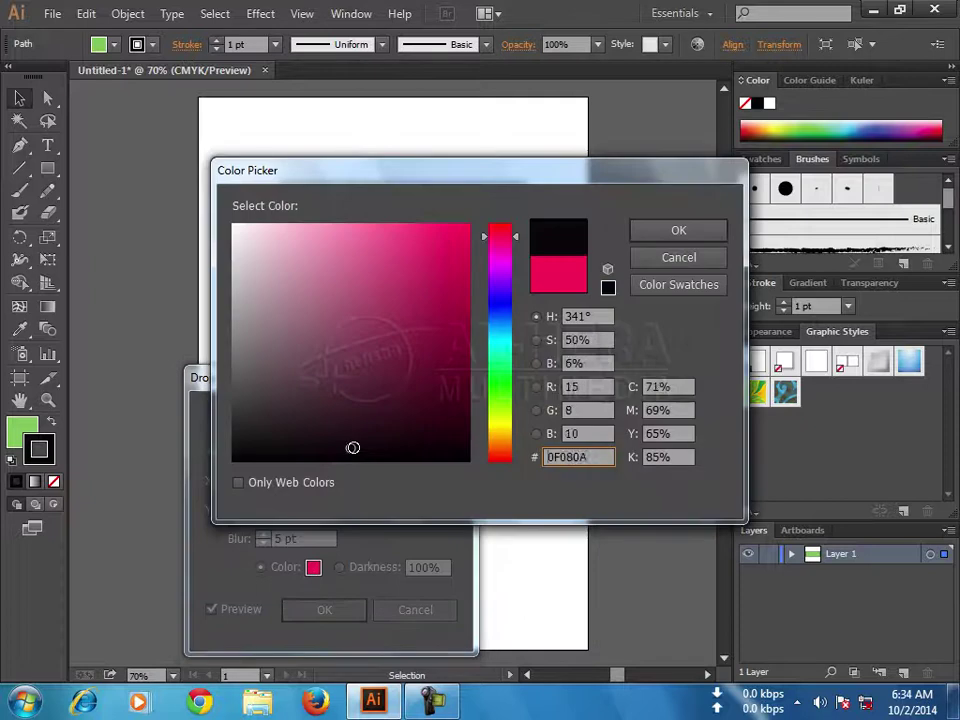
{"action": "left_click_drag", "start_coordinate": [351, 446], "coordinate": [316, 460]}
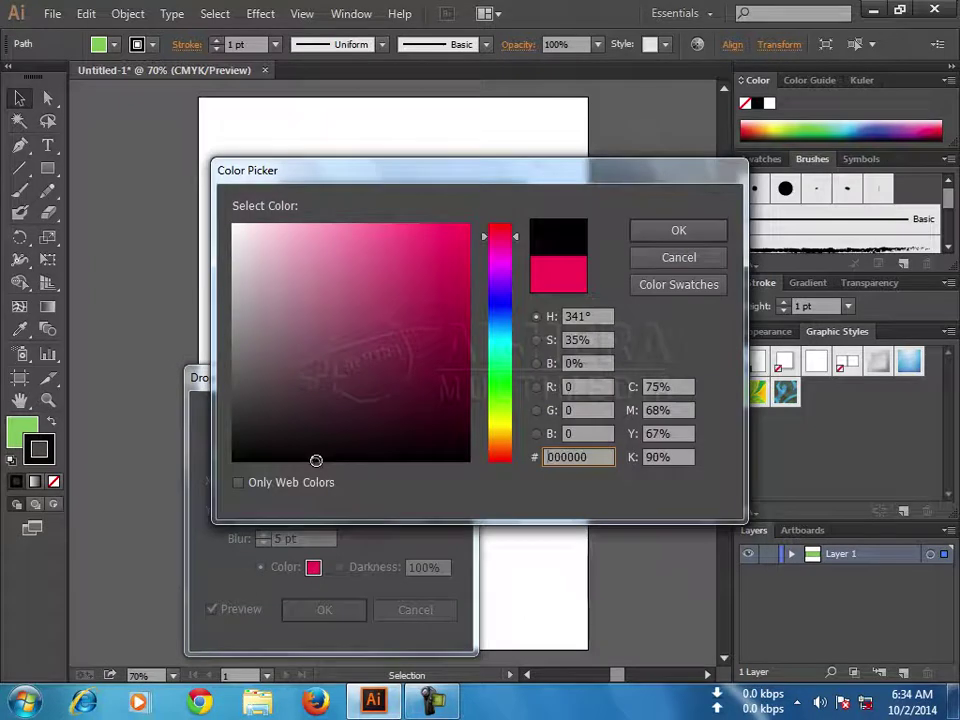
{"action": "left_click", "coordinate": [676, 231]}
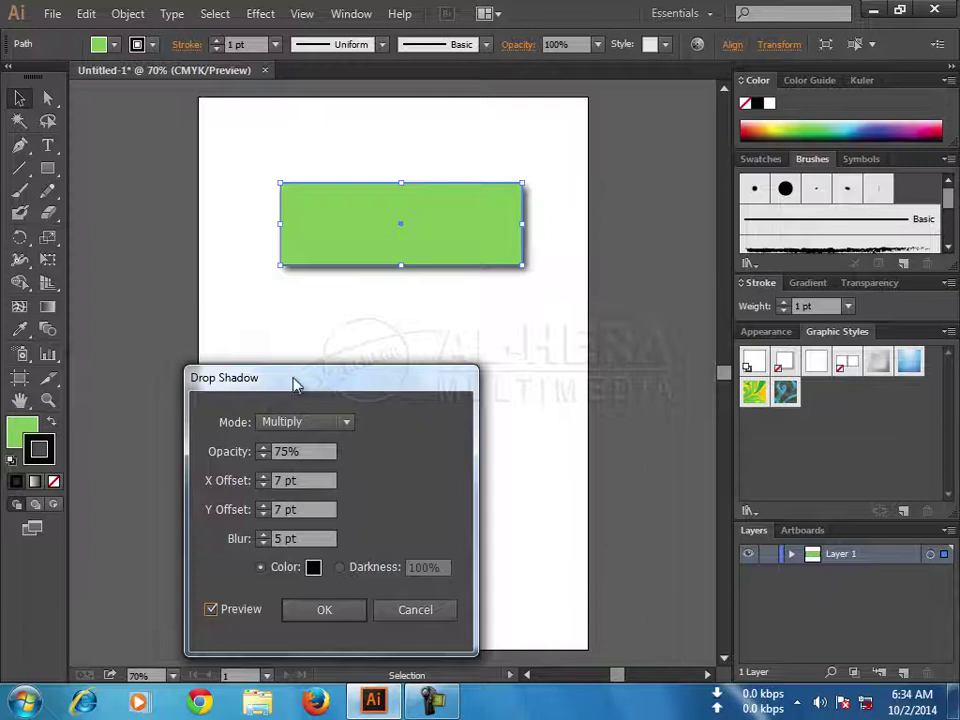
{"action": "left_click_drag", "start_coordinate": [296, 384], "coordinate": [369, 369]}
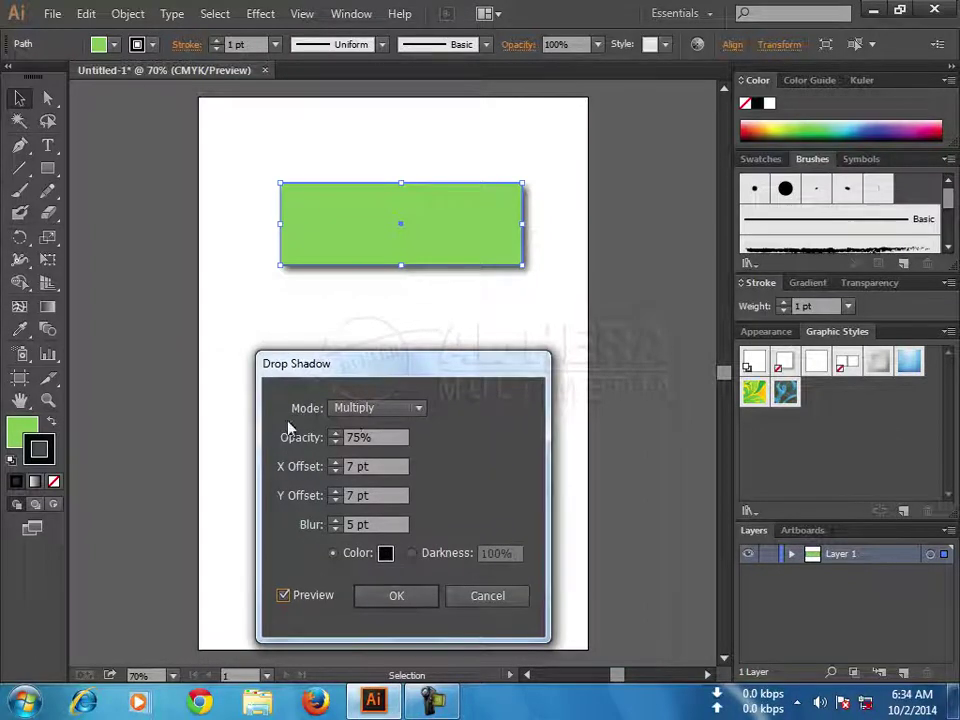
- Set the drop shadow mode to Color Dodge, apply it, and deselect the rectangle
{"action": "left_click", "coordinate": [418, 408]}
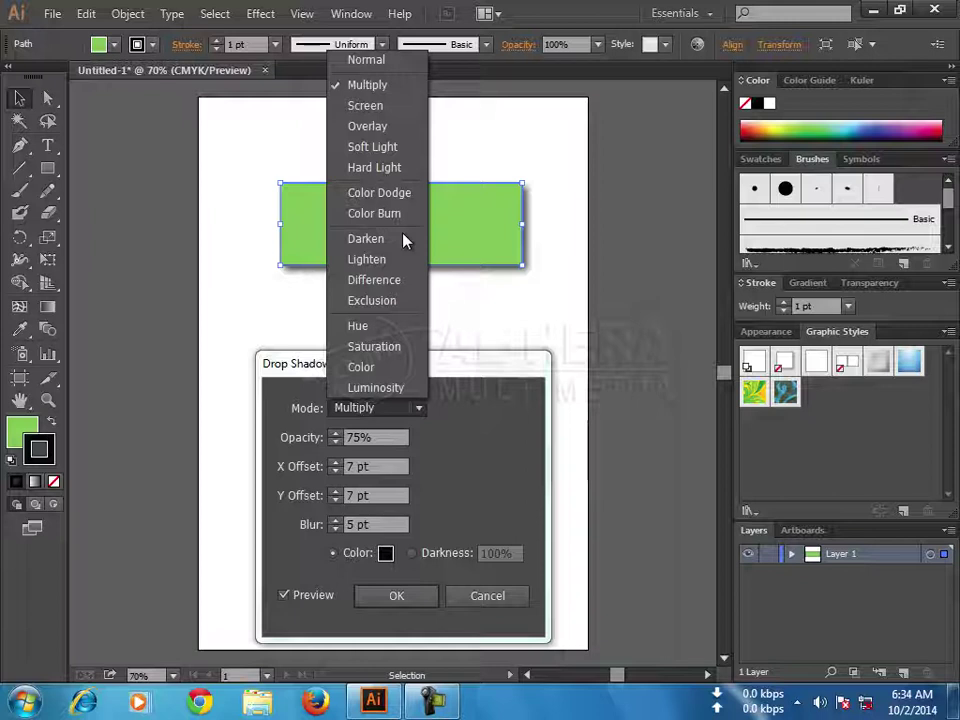
{"action": "left_click", "coordinate": [405, 193]}
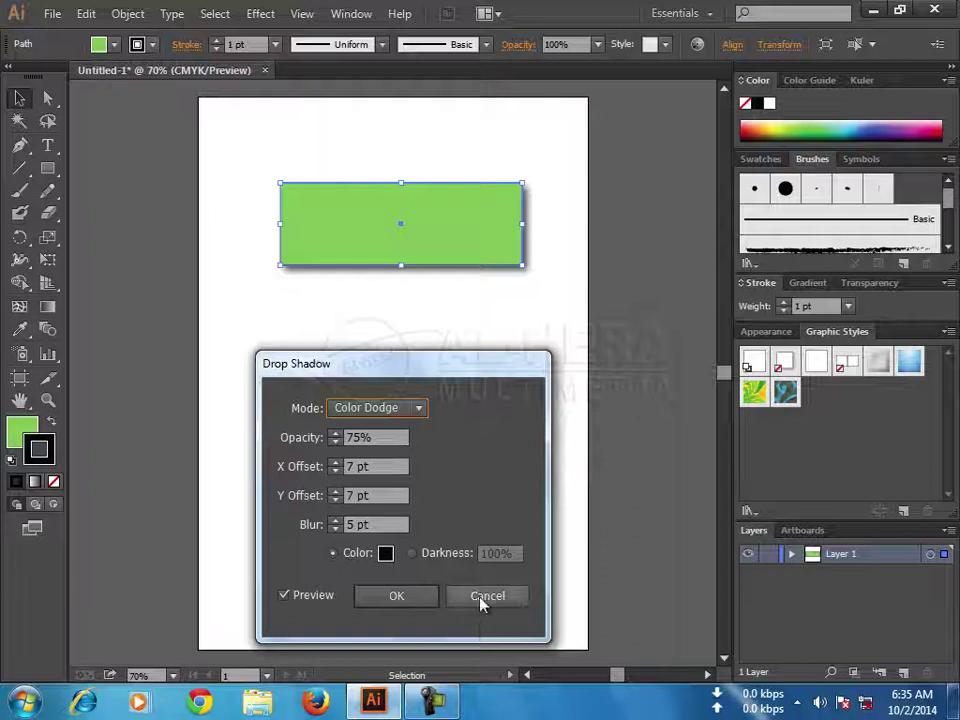
{"action": "left_click_drag", "start_coordinate": [396, 379], "coordinate": [398, 372]}
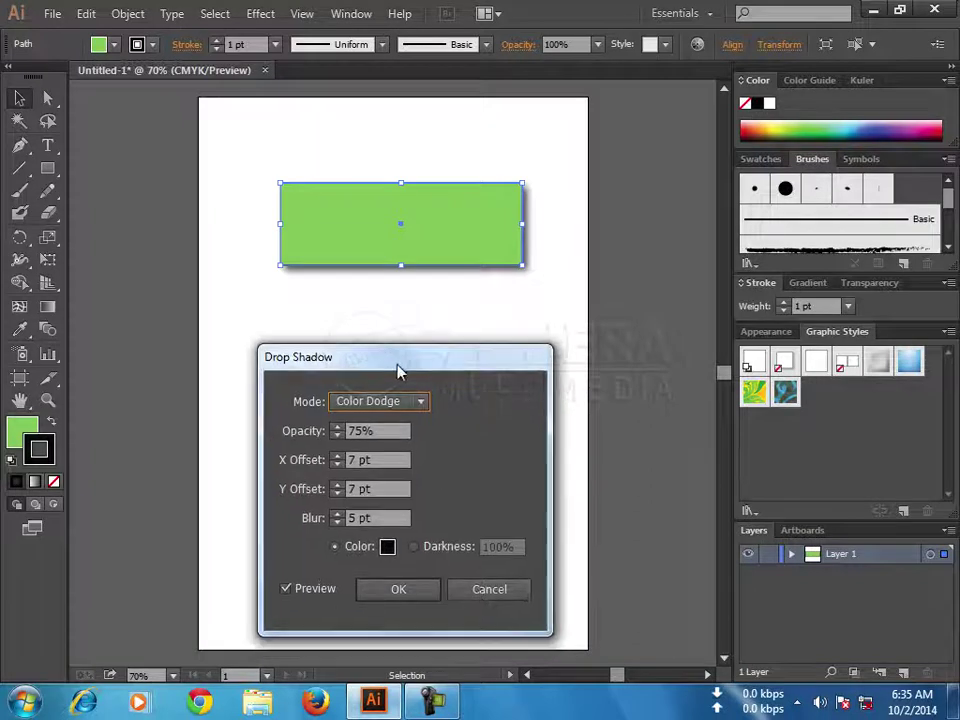
{"action": "left_click", "coordinate": [398, 589]}
{"action": "left_click", "coordinate": [412, 319]}
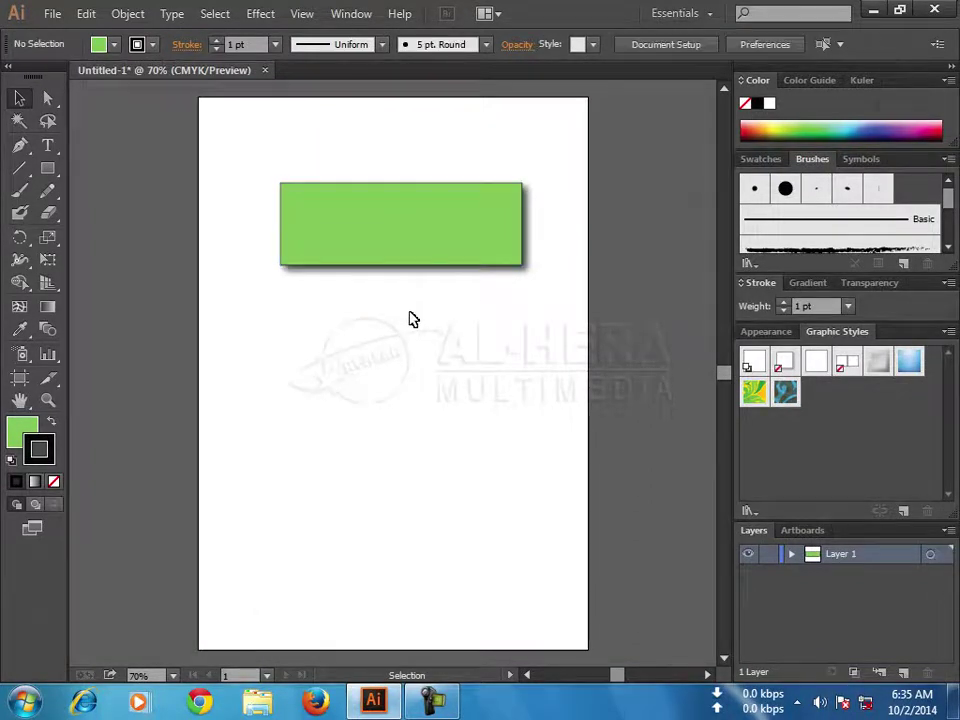
- Replace the shadowed rectangle with a new green rectangle near the artboard top
{"action": "left_click", "coordinate": [437, 236]}
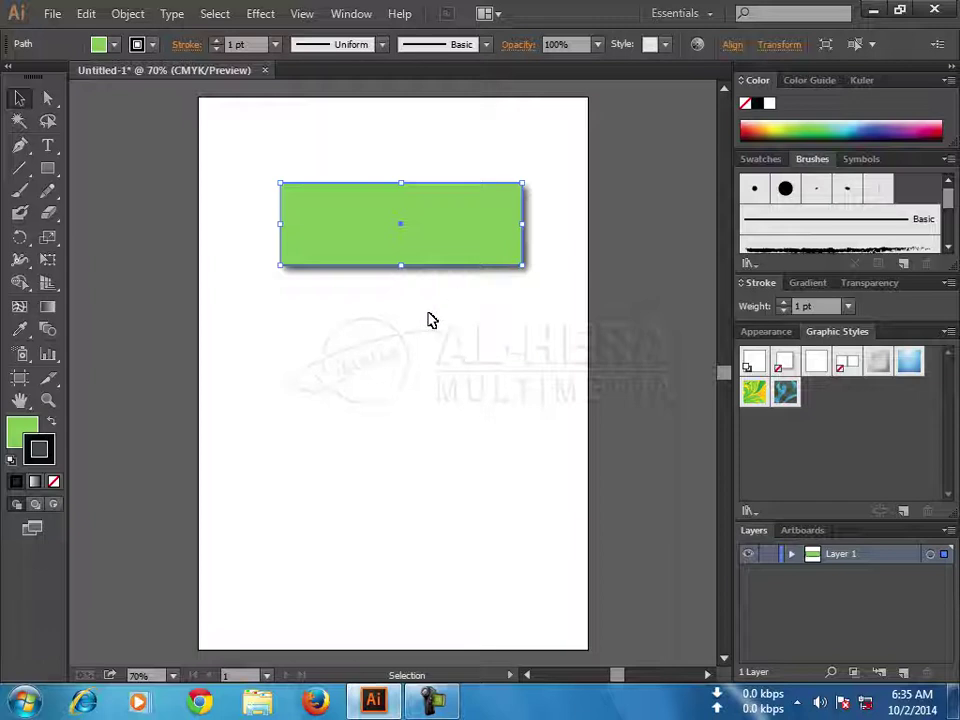
{"action": "key", "text": "Delete"}
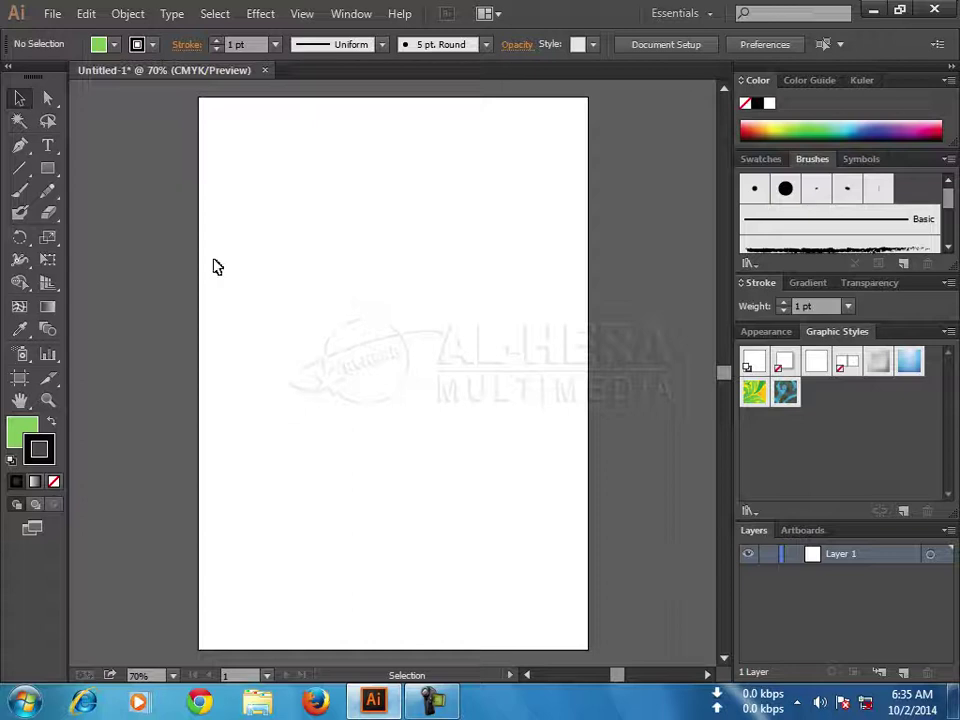
{"action": "left_click", "coordinate": [47, 168]}
{"action": "left_click_drag", "start_coordinate": [262, 167], "coordinate": [515, 241]}
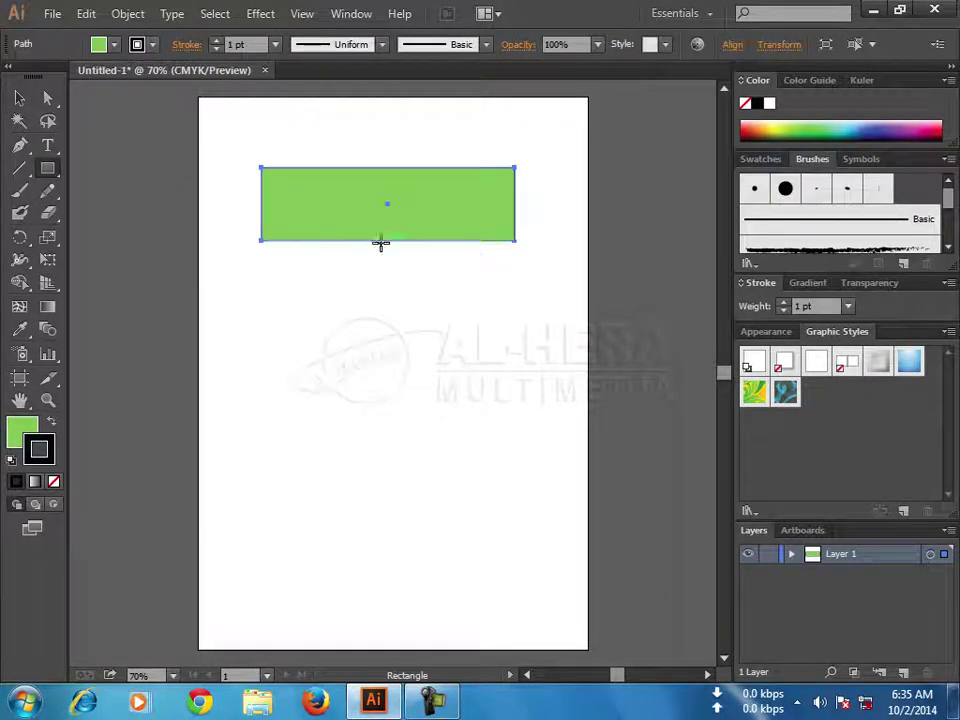
{"action": "left_click", "coordinate": [20, 98]}
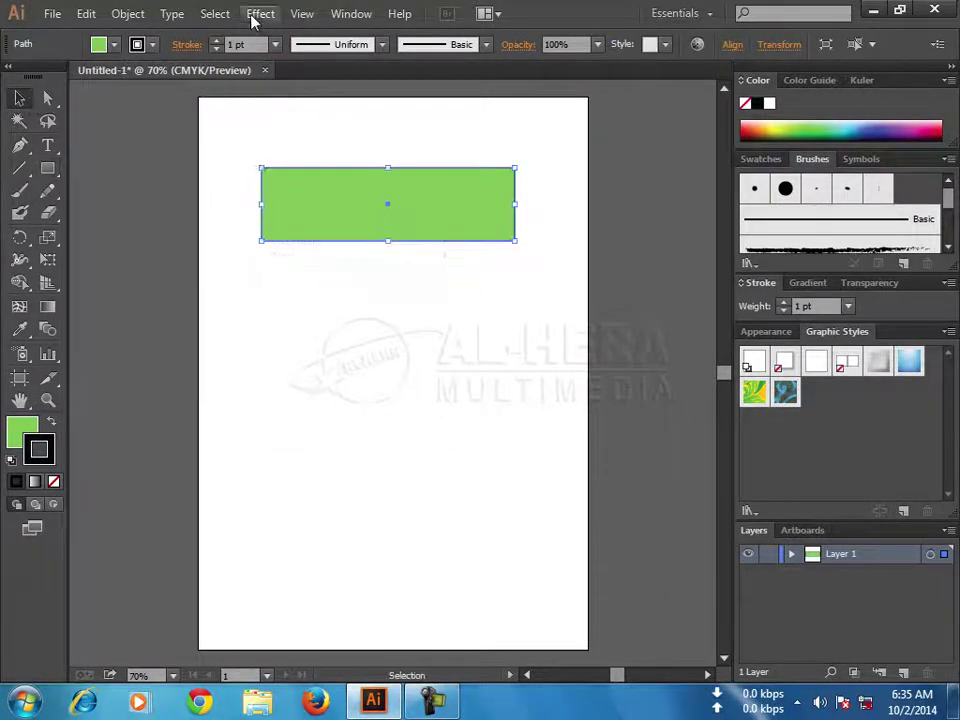
- Open the Stylize Feather effect with live preview enabled
{"action": "left_click", "coordinate": [255, 14]}
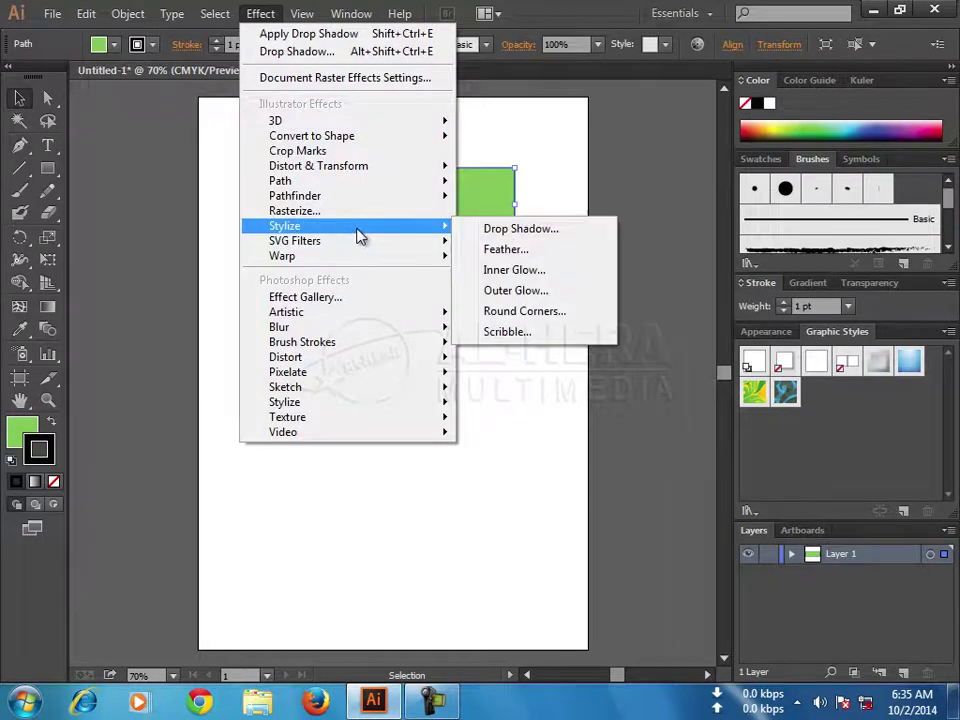
{"action": "left_click", "coordinate": [540, 254]}
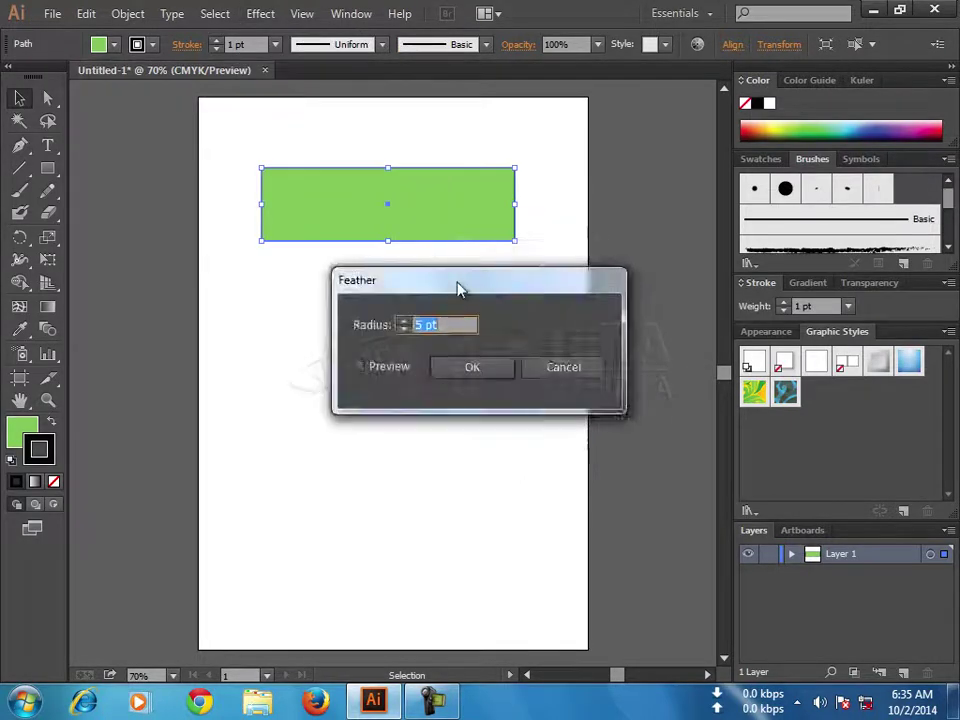
{"action": "left_click_drag", "start_coordinate": [456, 285], "coordinate": [395, 441]}
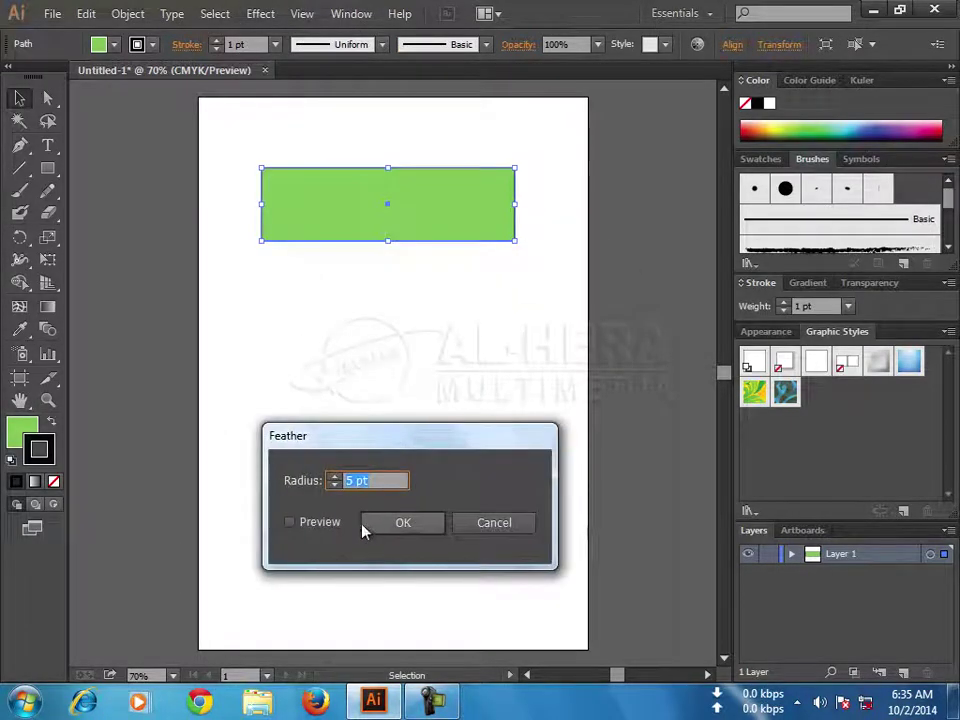
{"action": "left_click", "coordinate": [292, 527]}
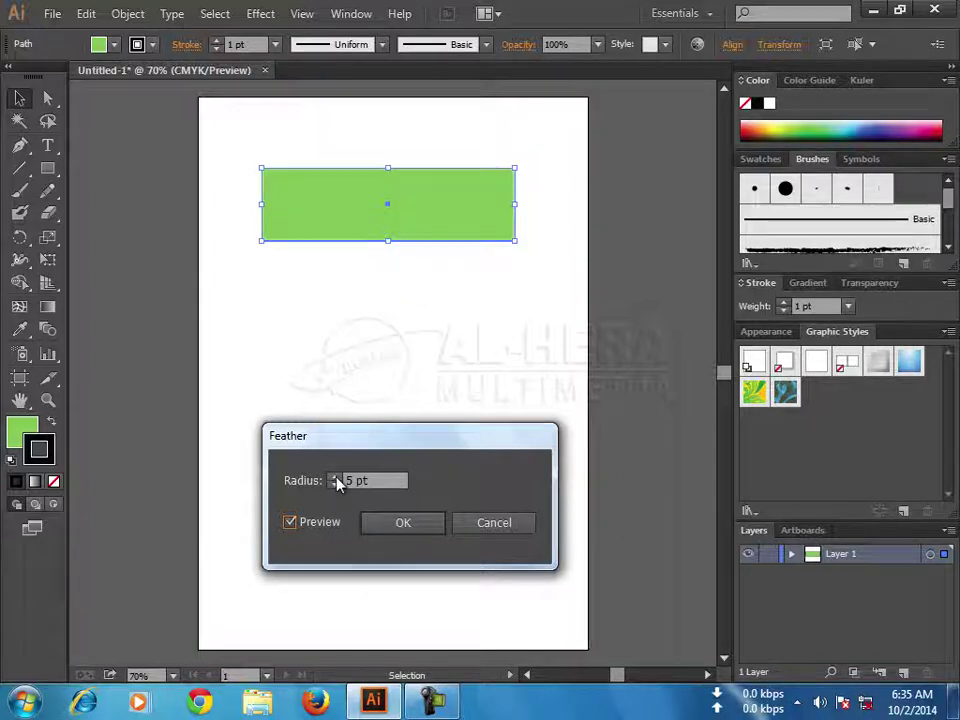
- Set the feather radius to 40 pt and apply it to the rectangle
{"action": "left_click", "coordinate": [335, 477]}
{"action": "left_click", "coordinate": [335, 477]}
{"action": "left_click", "coordinate": [335, 477]}
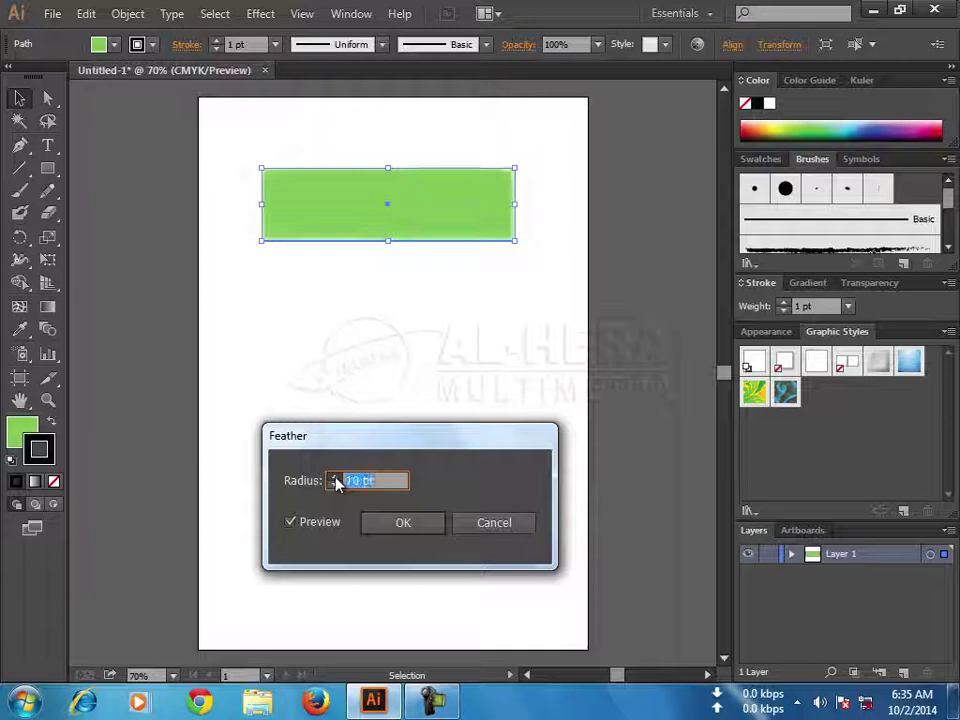
{"action": "left_click", "coordinate": [335, 477]}
{"action": "left_click", "coordinate": [335, 477]}
{"action": "left_click", "coordinate": [335, 477]}
{"action": "left_click", "coordinate": [335, 477]}
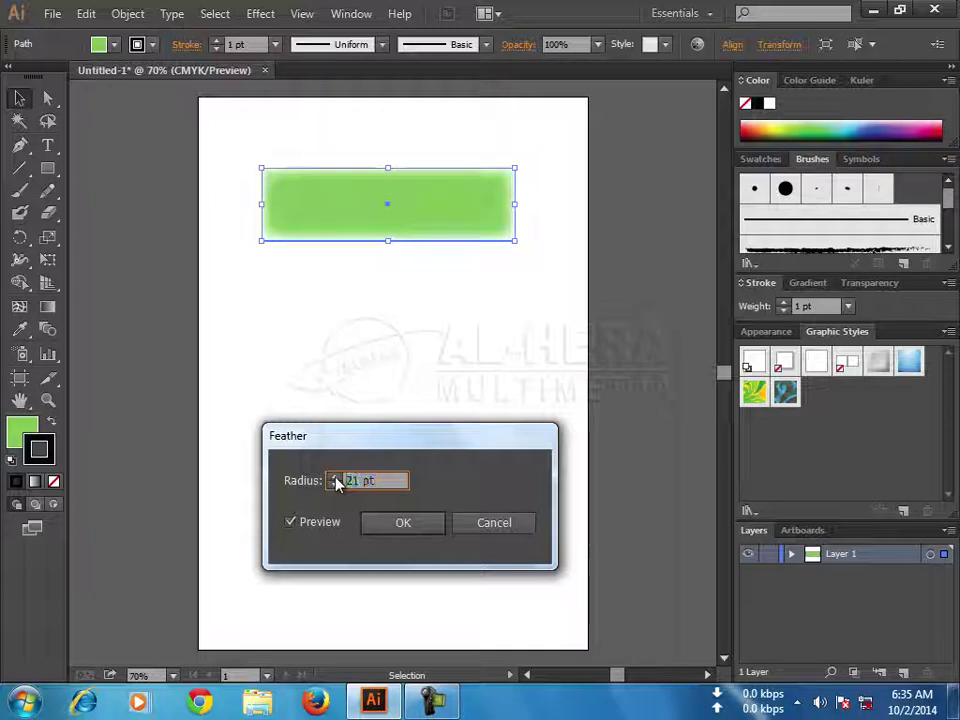
{"action": "left_click", "coordinate": [335, 477]}
{"action": "left_click", "coordinate": [335, 477]}
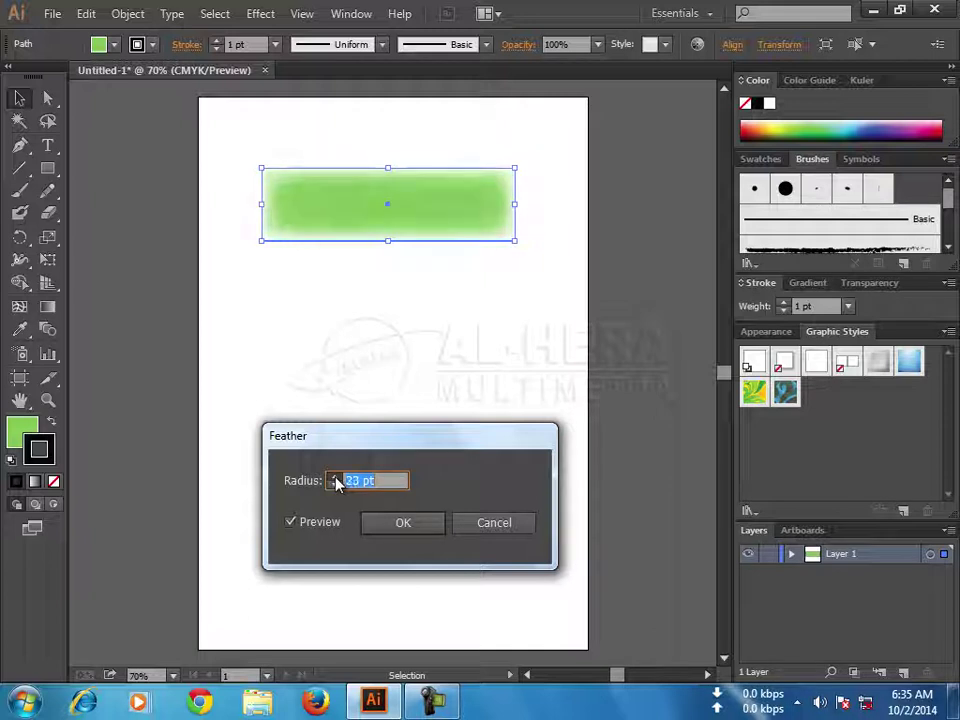
{"action": "left_click", "coordinate": [335, 477]}
{"action": "left_click", "coordinate": [335, 477]}
{"action": "left_click", "coordinate": [335, 477]}
{"action": "left_click", "coordinate": [335, 477]}
{"action": "left_click", "coordinate": [335, 477]}
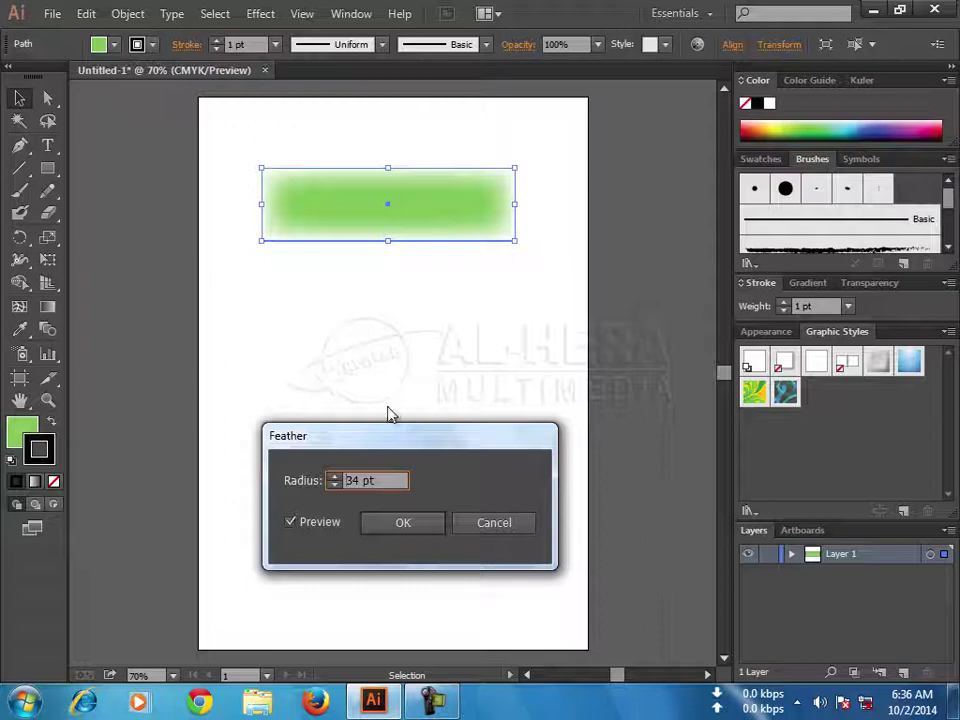
{"action": "left_click", "coordinate": [335, 477]}
{"action": "left_click", "coordinate": [335, 477]}
{"action": "left_click", "coordinate": [335, 477]}
{"action": "left_click", "coordinate": [335, 477]}
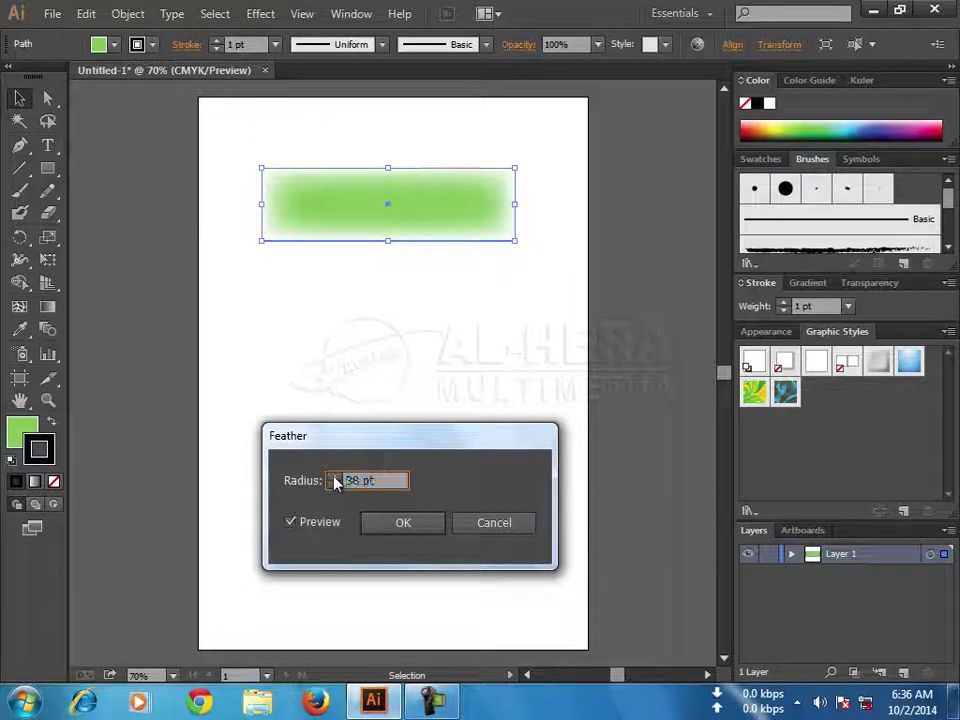
{"action": "left_click", "coordinate": [335, 477]}
{"action": "left_click", "coordinate": [335, 477]}
{"action": "left_click", "coordinate": [335, 477]}
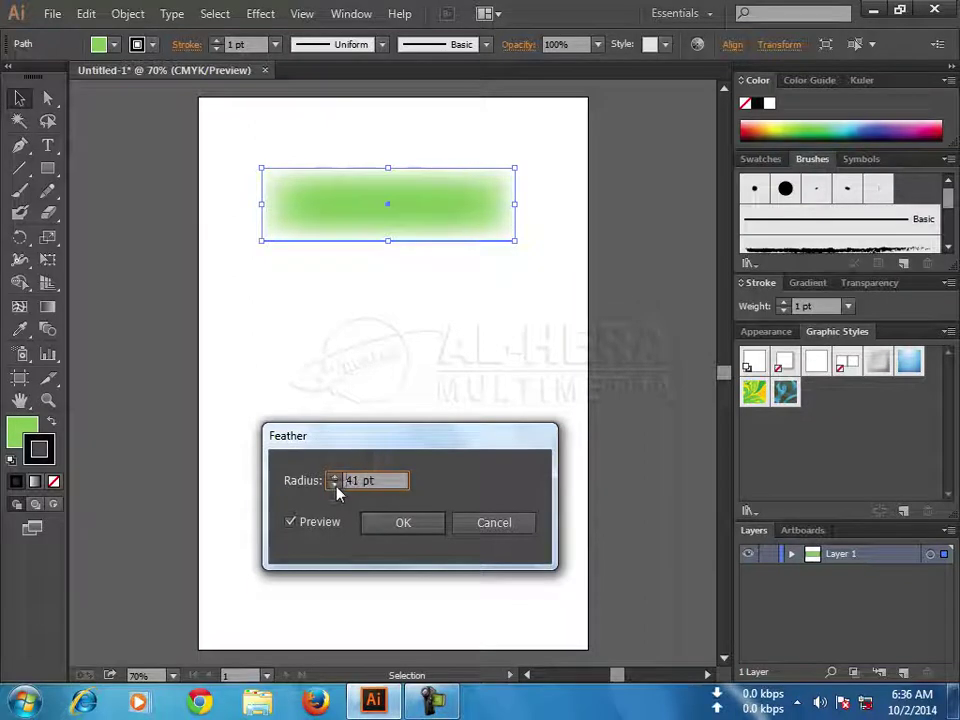
{"action": "left_click", "coordinate": [336, 486]}
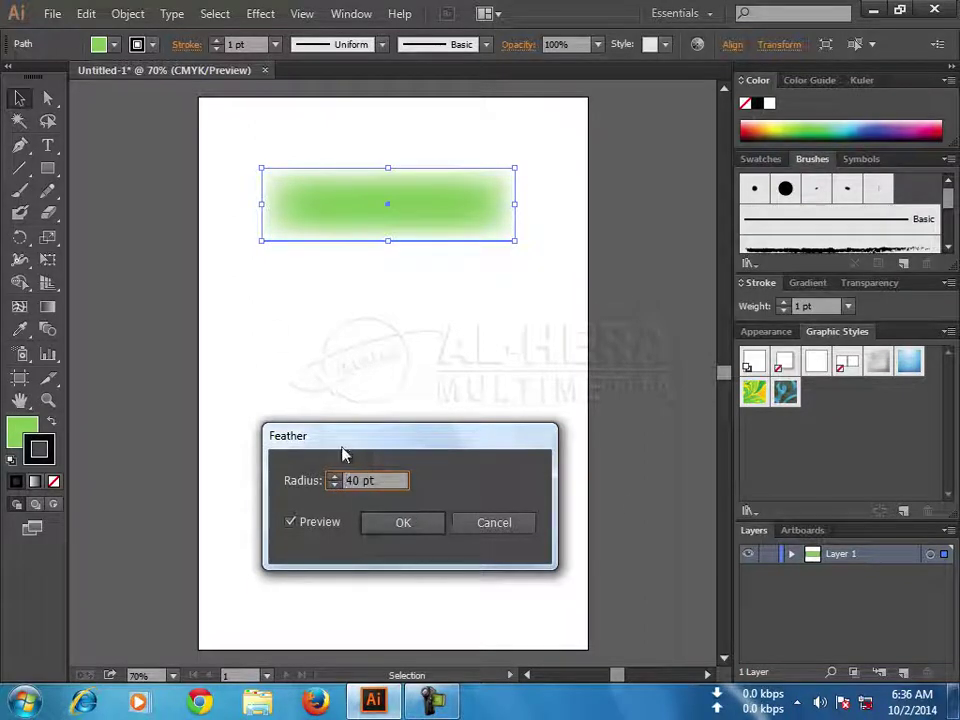
{"action": "left_click", "coordinate": [424, 518]}
{"action": "left_click", "coordinate": [400, 288]}
{"action": "left_click", "coordinate": [403, 212]}
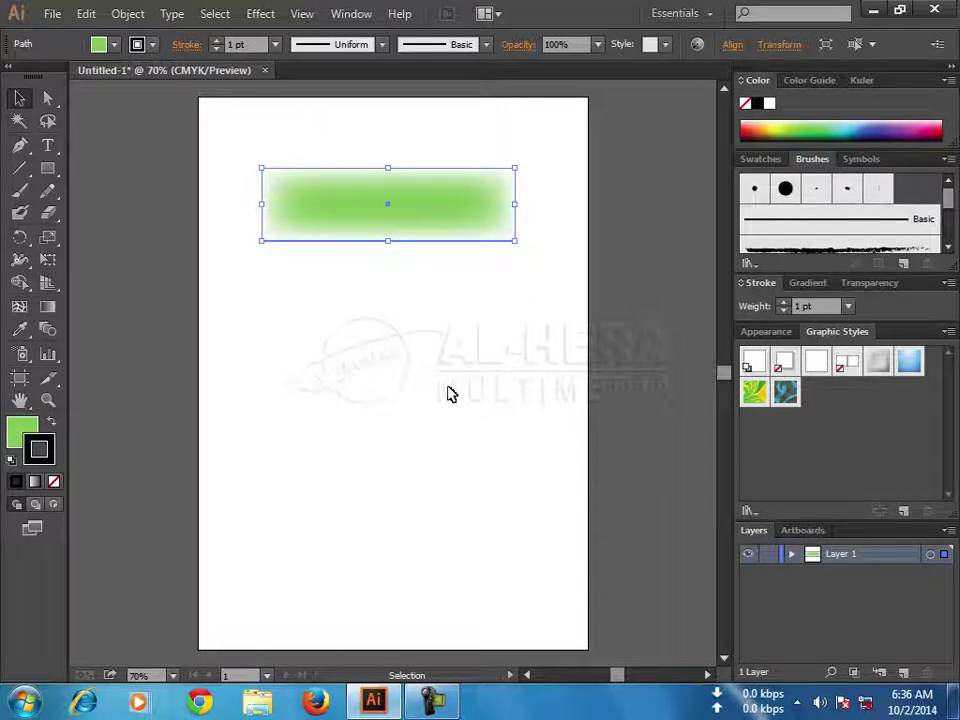
- Delete the feathered rectangle, draw a new one, and open Effect > Stylize > Inner Glow
{"action": "key", "text": "Delete"}
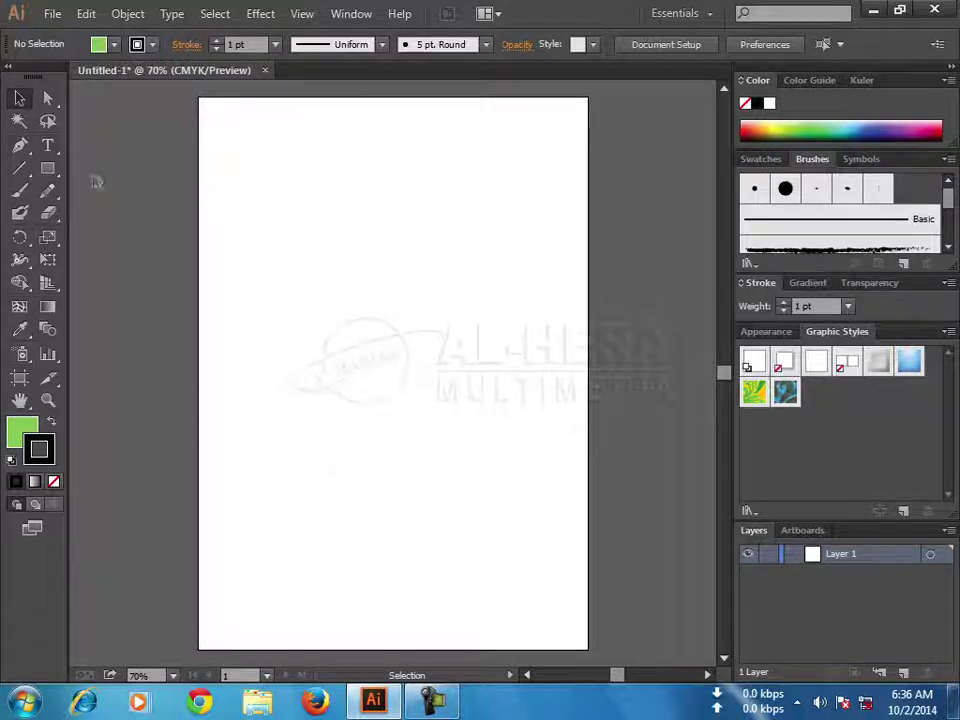
{"action": "left_click", "coordinate": [47, 168]}
{"action": "mouse_move", "coordinate": [258, 163]}
{"action": "left_mouse_down"}
{"action": "mouse_move", "coordinate": [258, 177]}
{"action": "mouse_move", "coordinate": [525, 242]}
{"action": "left_mouse_up"}
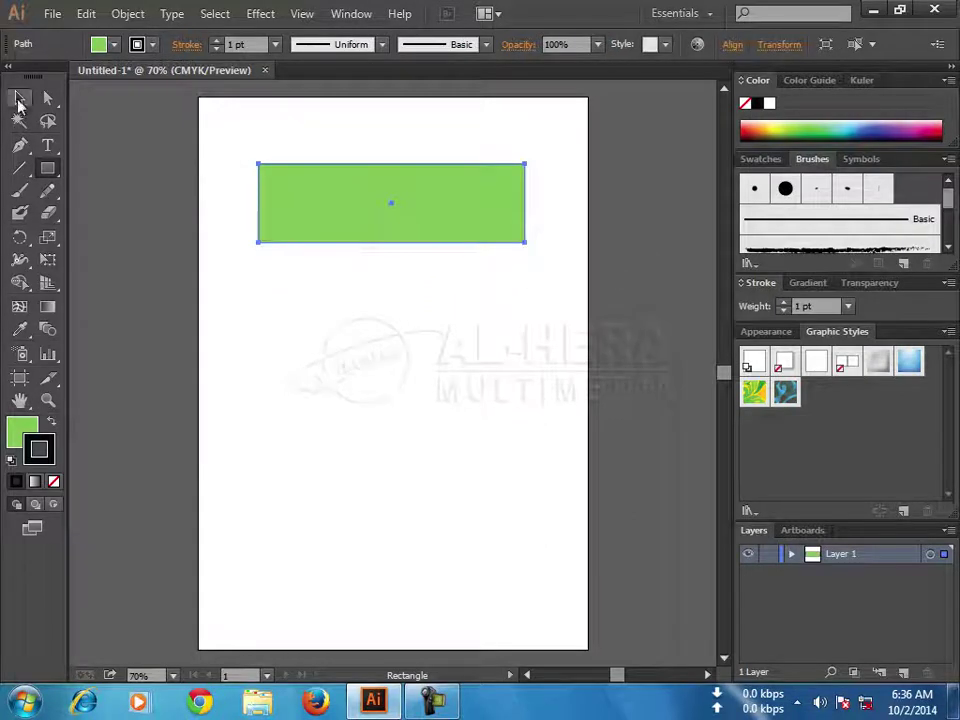
{"action": "left_click", "coordinate": [18, 97]}
{"action": "left_click", "coordinate": [260, 13]}
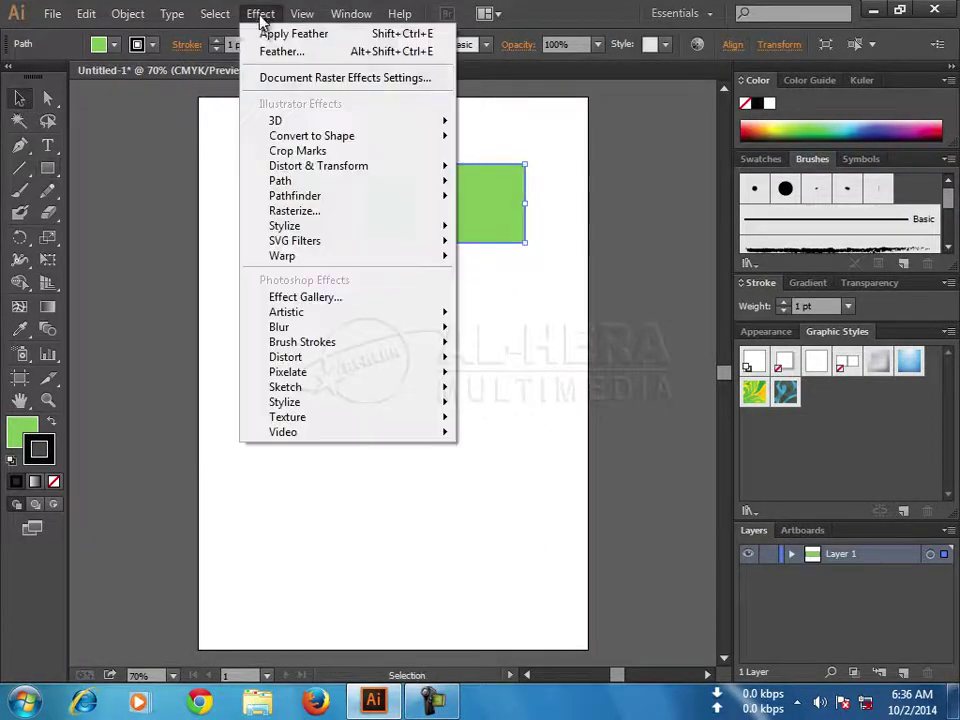
{"action": "mouse_move", "coordinate": [284, 226]}
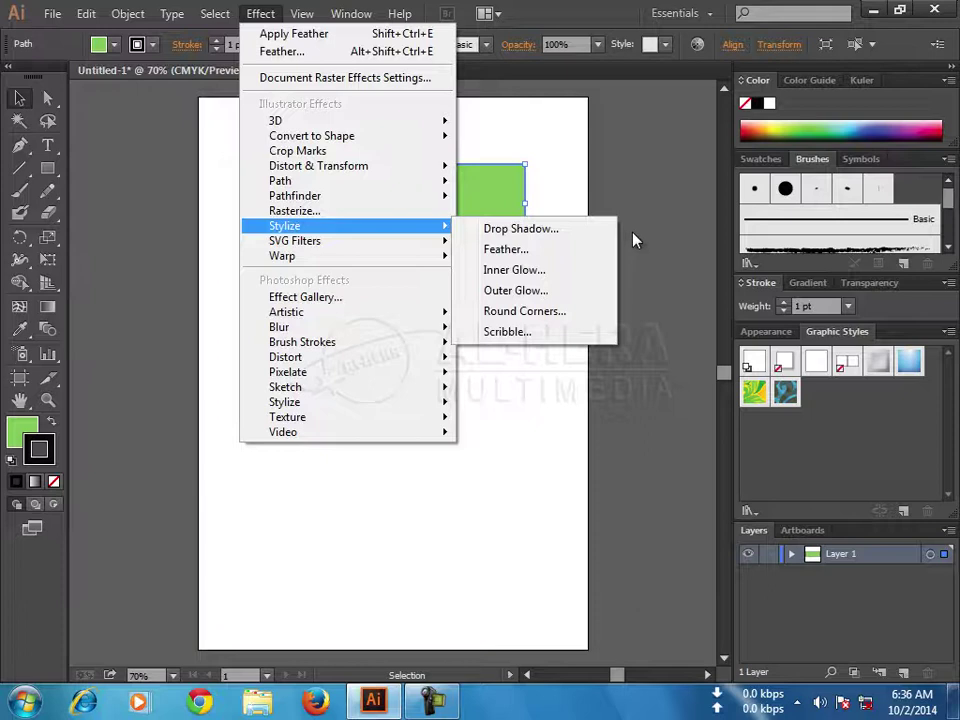
{"action": "left_click", "coordinate": [562, 270]}
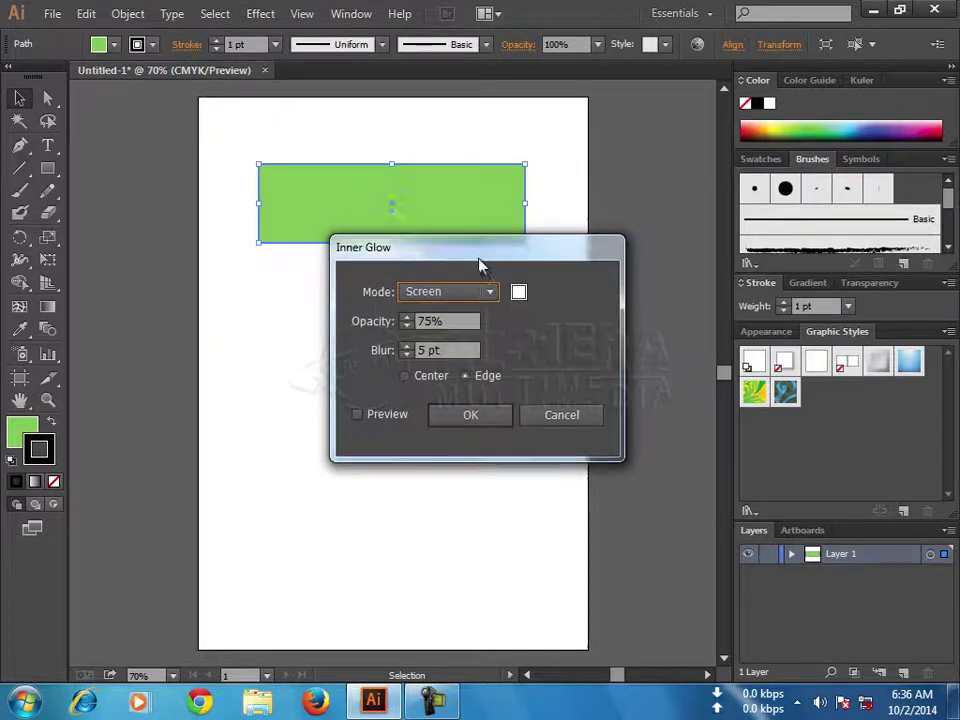
- Preview an inner glow in crimson A51343 that spreads from the Center
{"action": "left_click_drag", "start_coordinate": [481, 242], "coordinate": [442, 421]}
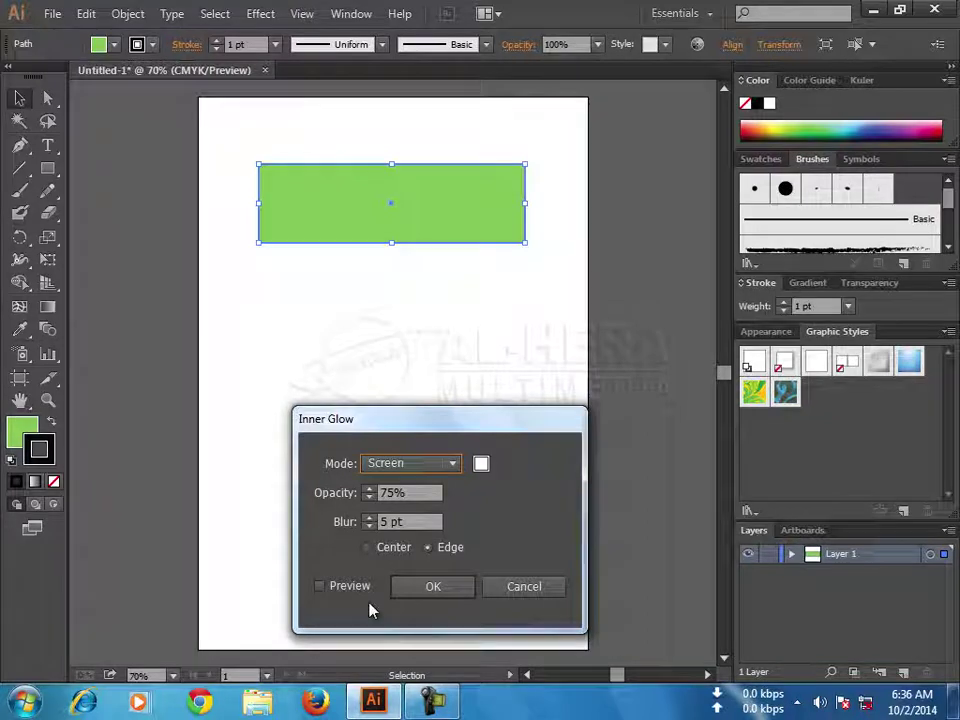
{"action": "left_click", "coordinate": [320, 587]}
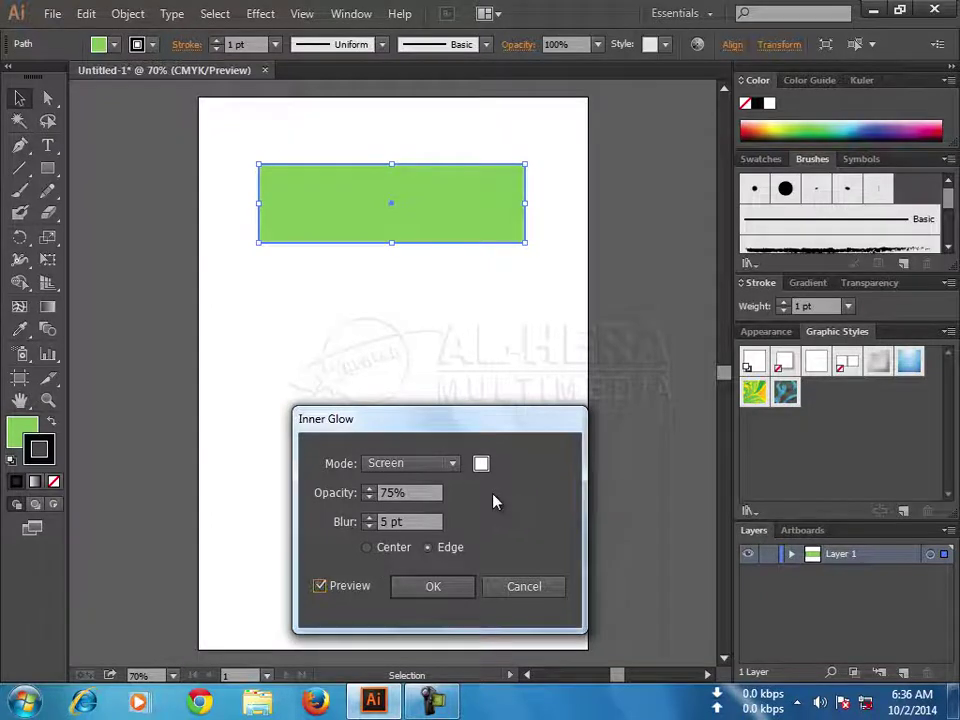
{"action": "left_click", "coordinate": [481, 464]}
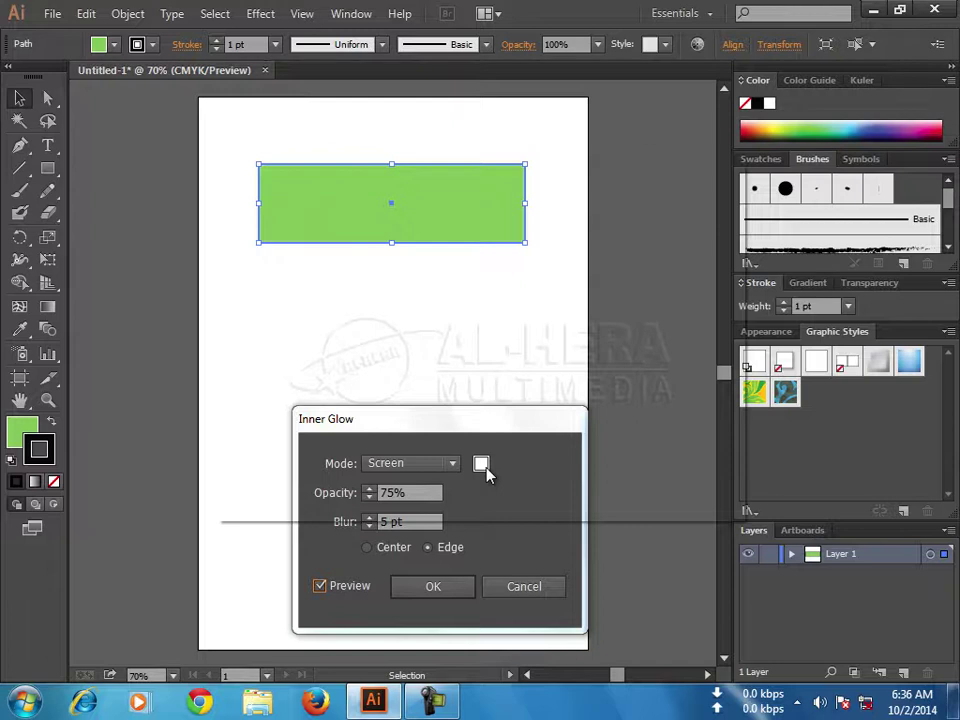
{"action": "left_click_drag", "start_coordinate": [362, 177], "coordinate": [388, 232]}
{"action": "left_click", "coordinate": [469, 362]}
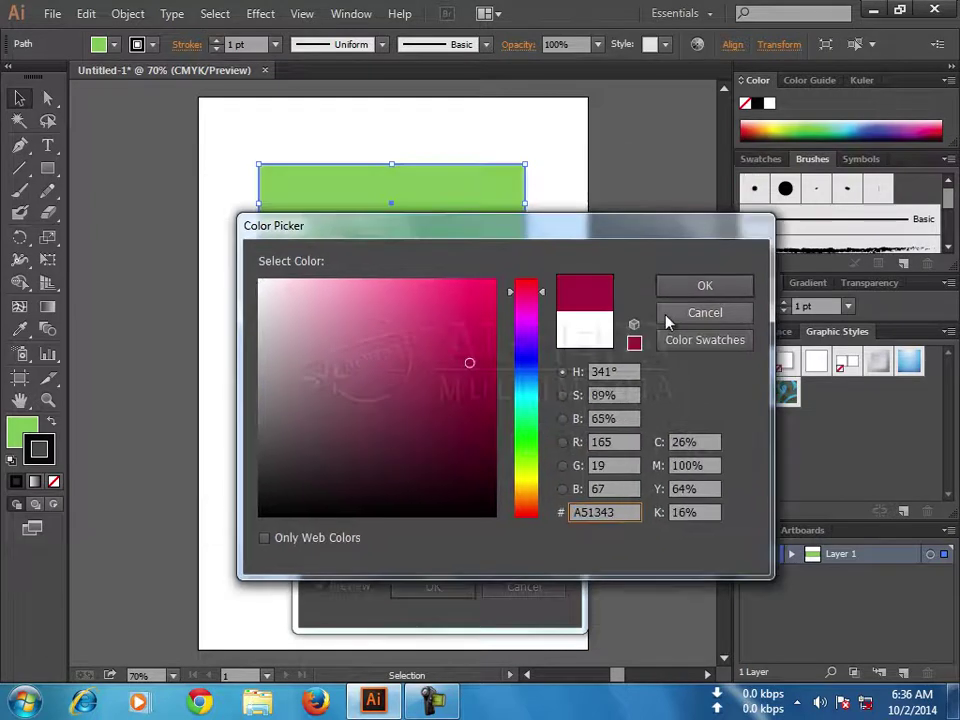
{"action": "left_click", "coordinate": [705, 286]}
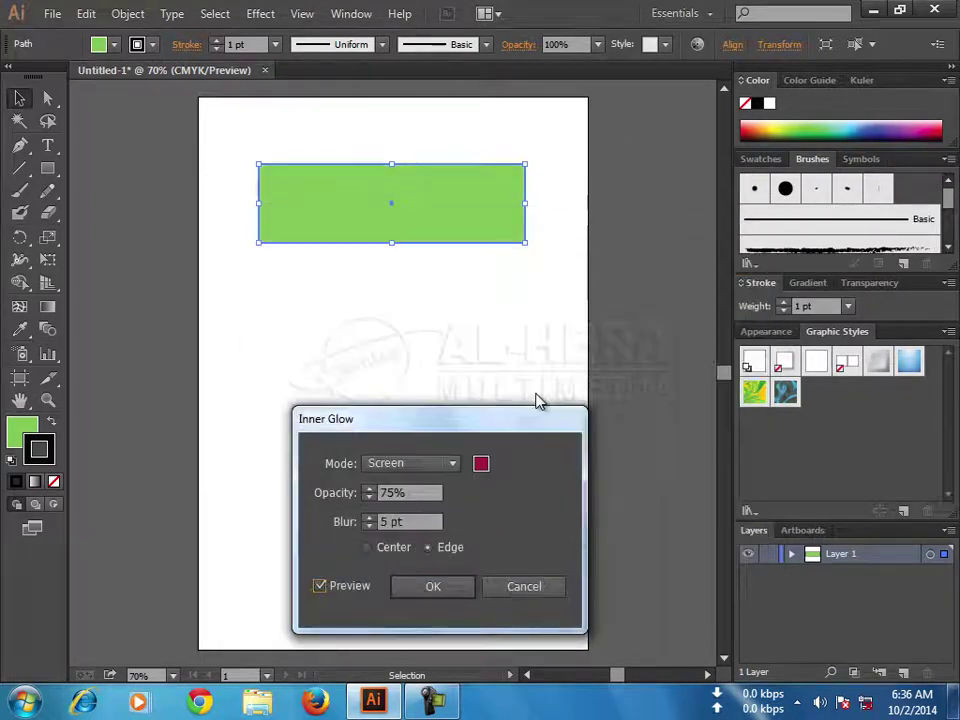
{"action": "left_click", "coordinate": [367, 548]}
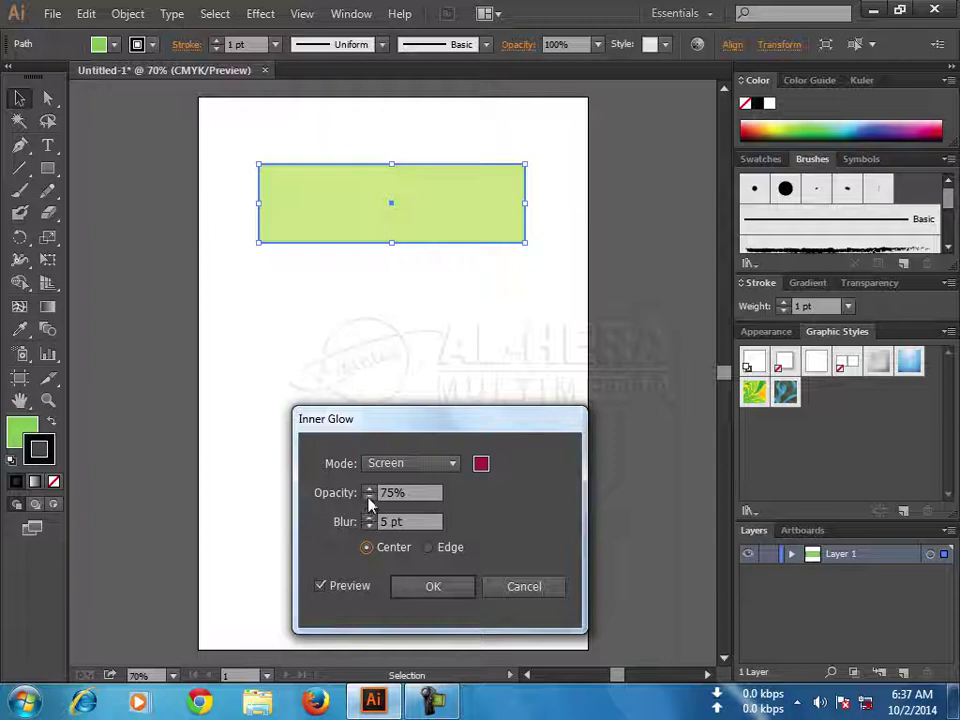
- Lower the inner glow opacity to 60%
{"action": "double_click", "coordinate": [369, 489]}
{"action": "triple_click", "coordinate": [369, 489]}
{"action": "triple_click", "coordinate": [368, 498]}
{"action": "left_click", "coordinate": [368, 498]}
{"action": "triple_click", "coordinate": [368, 498]}
{"action": "triple_click", "coordinate": [368, 498]}
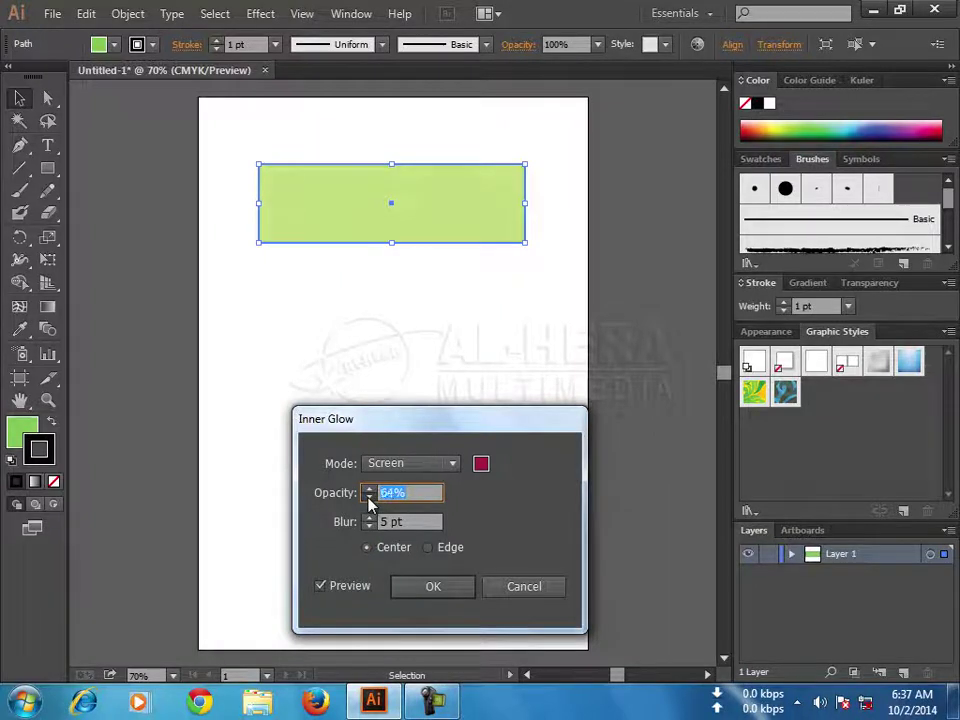
{"action": "left_click", "coordinate": [369, 498]}
{"action": "type", "text": "60"}
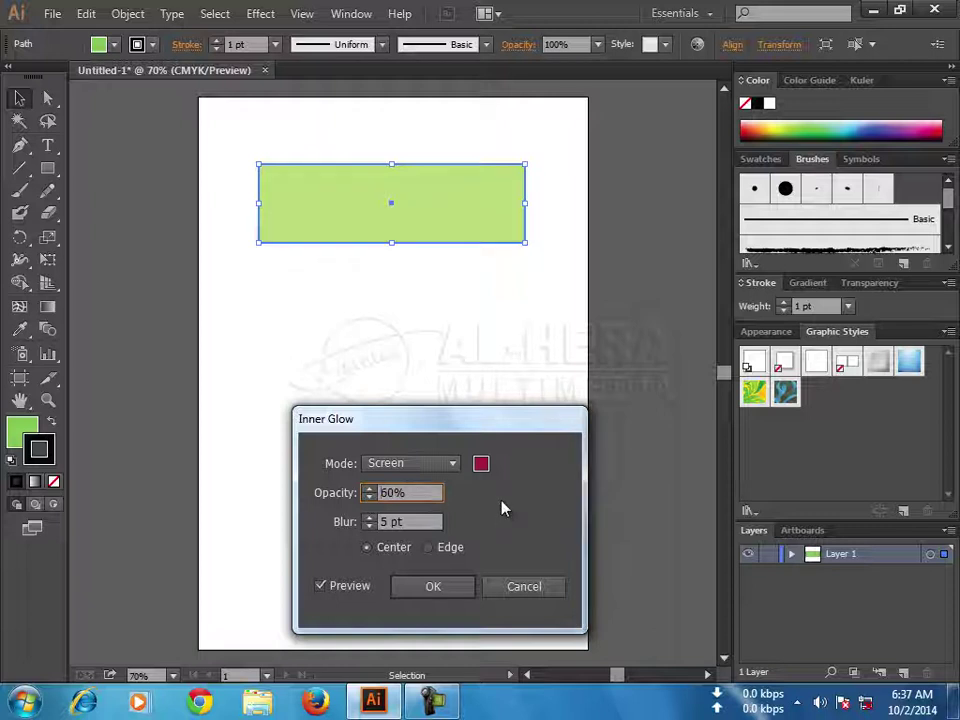
- Try the Lighten blend mode, then switch the inner glow to Color Dodge
{"action": "left_click", "coordinate": [452, 466]}
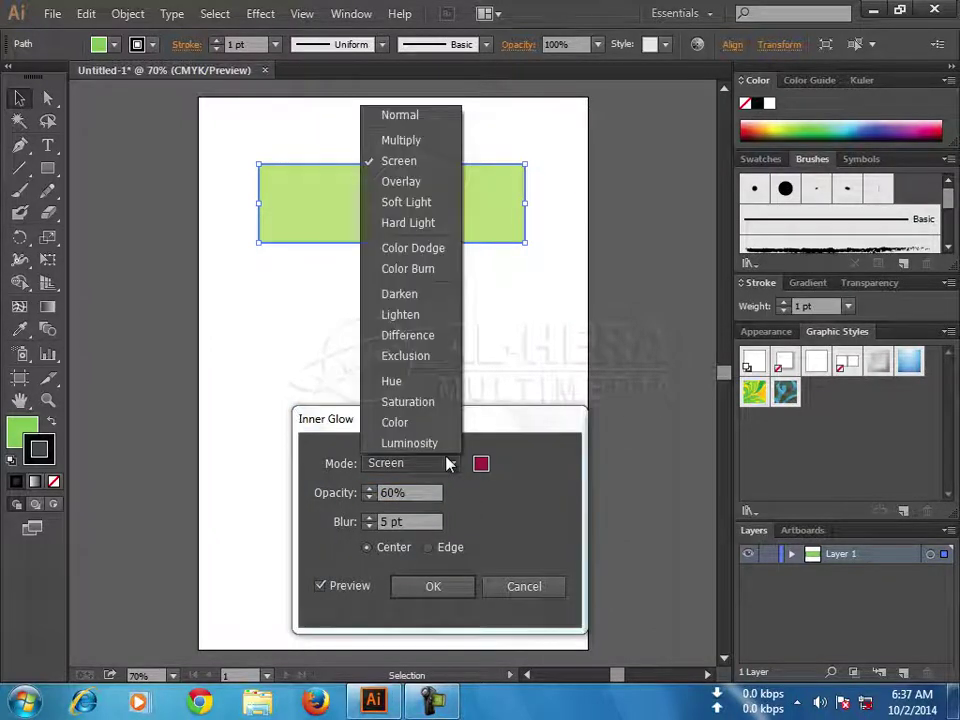
{"action": "left_click", "coordinate": [430, 316]}
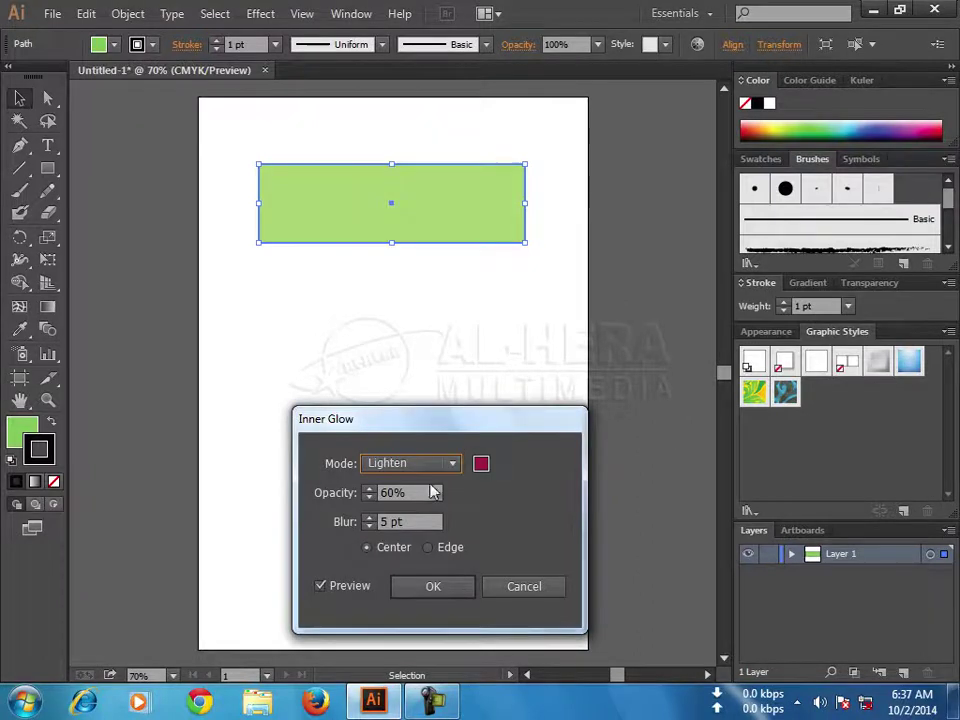
{"action": "left_click", "coordinate": [452, 464]}
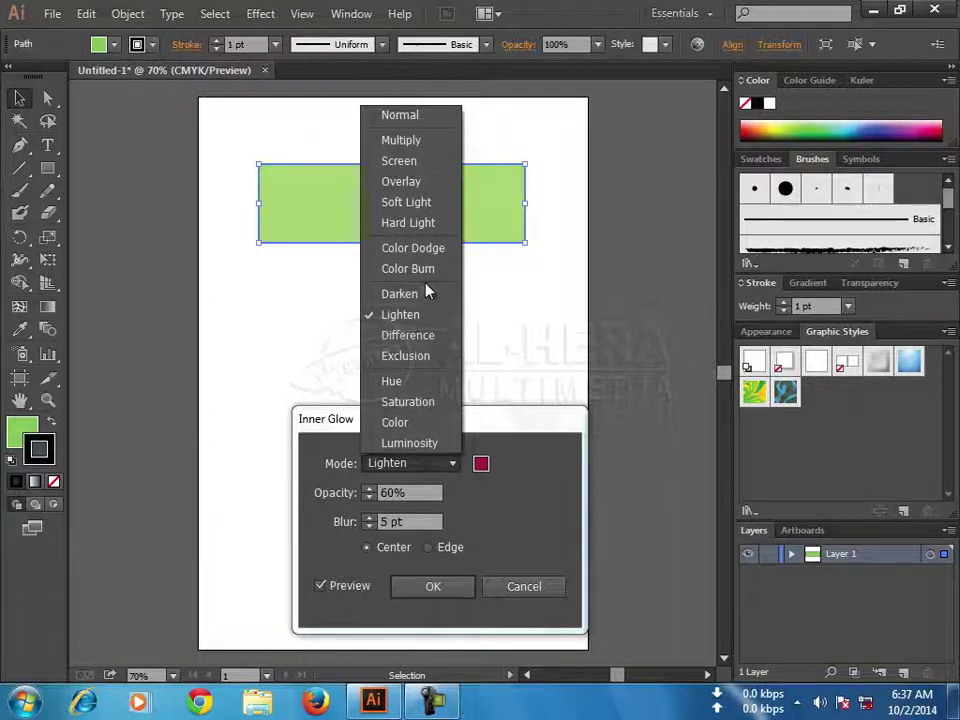
{"action": "key", "text": "Escape"}
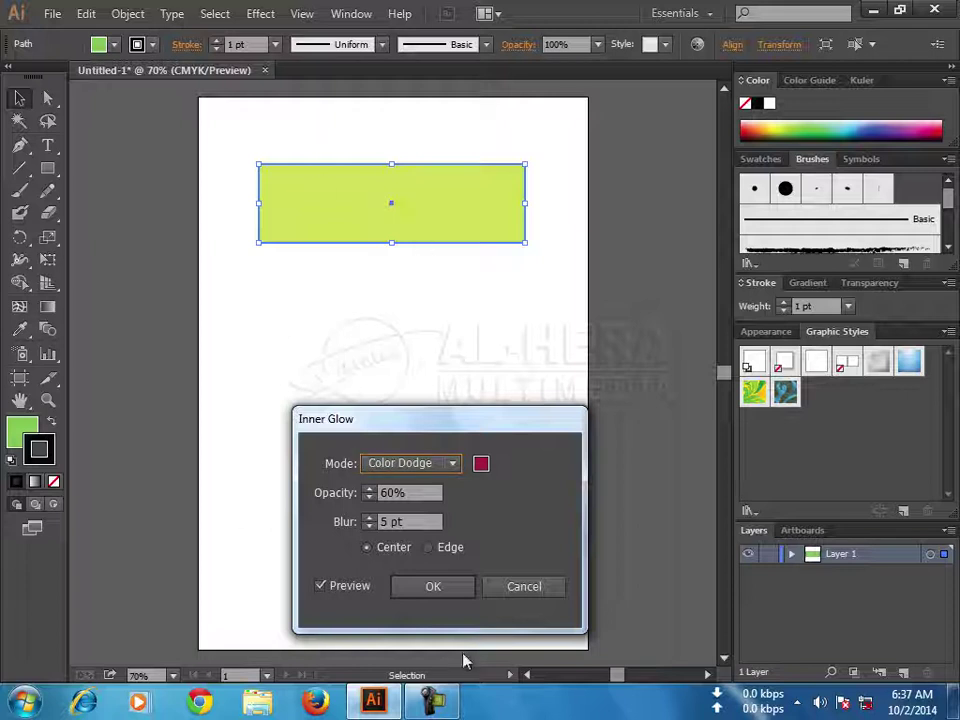
- Raise the inner glow blur to 50 pt and apply the effect
{"action": "left_click", "coordinate": [369, 522]}
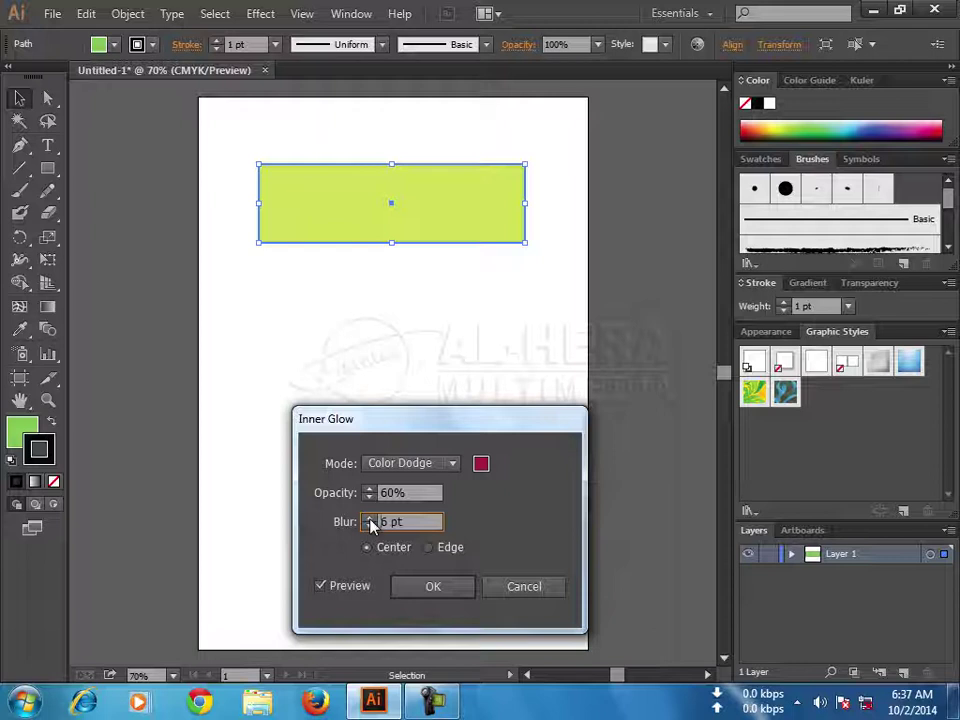
{"action": "left_click", "coordinate": [369, 522]}
{"action": "left_click", "coordinate": [369, 522]}
{"action": "left_click", "coordinate": [369, 522]}
{"action": "left_click", "coordinate": [369, 522]}
{"action": "left_click", "coordinate": [369, 522]}
{"action": "left_click", "coordinate": [369, 522]}
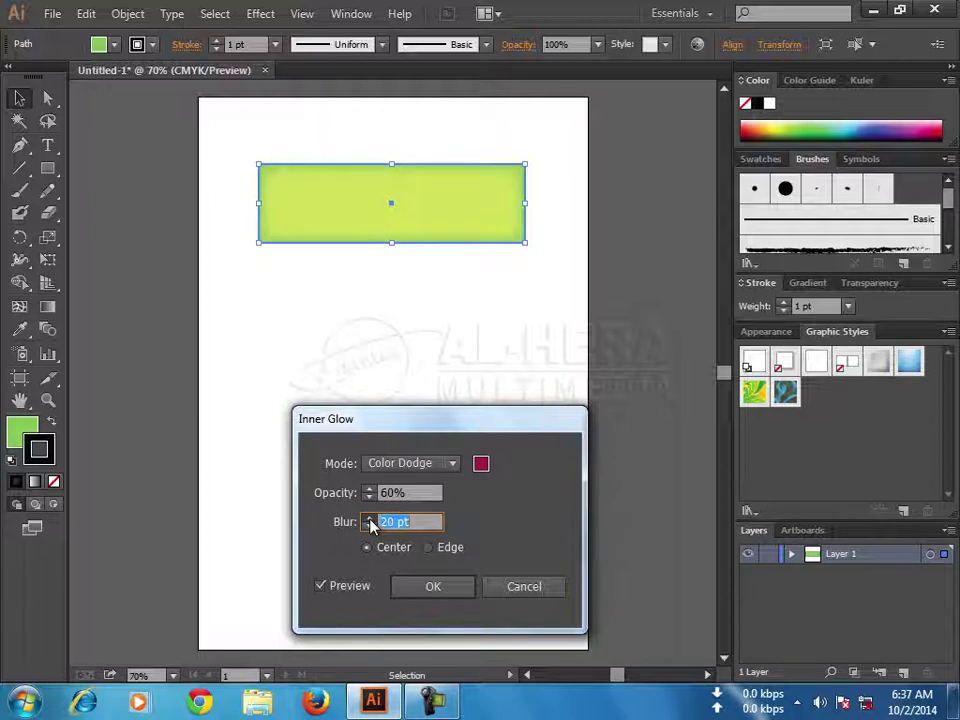
{"action": "left_click", "coordinate": [369, 522]}
{"action": "left_click", "coordinate": [369, 522]}
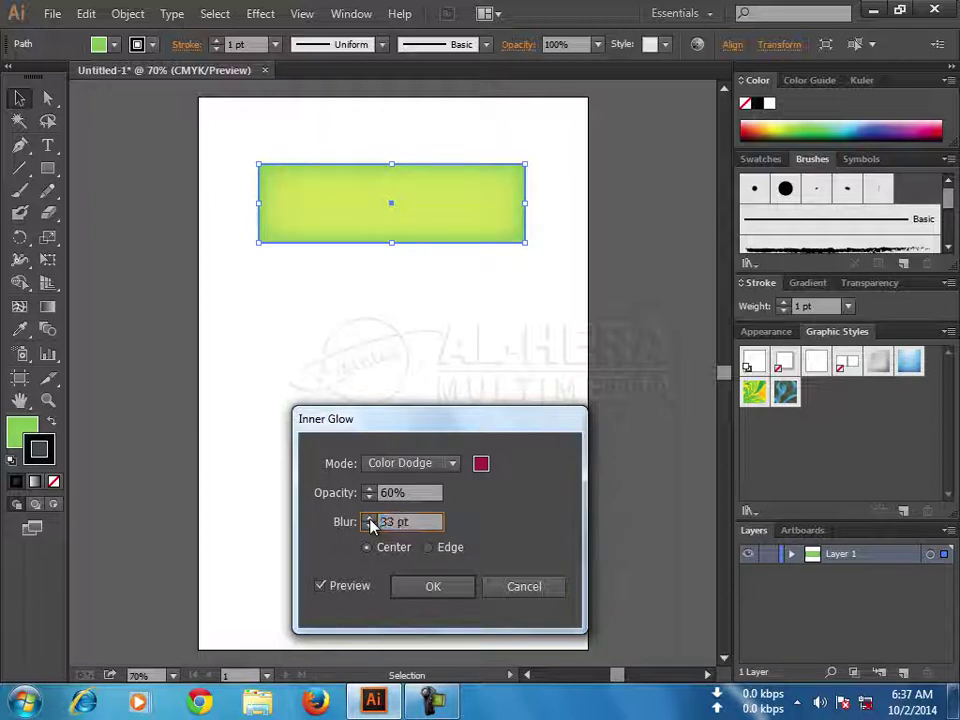
{"action": "left_click", "coordinate": [369, 522]}
{"action": "left_click", "coordinate": [369, 522]}
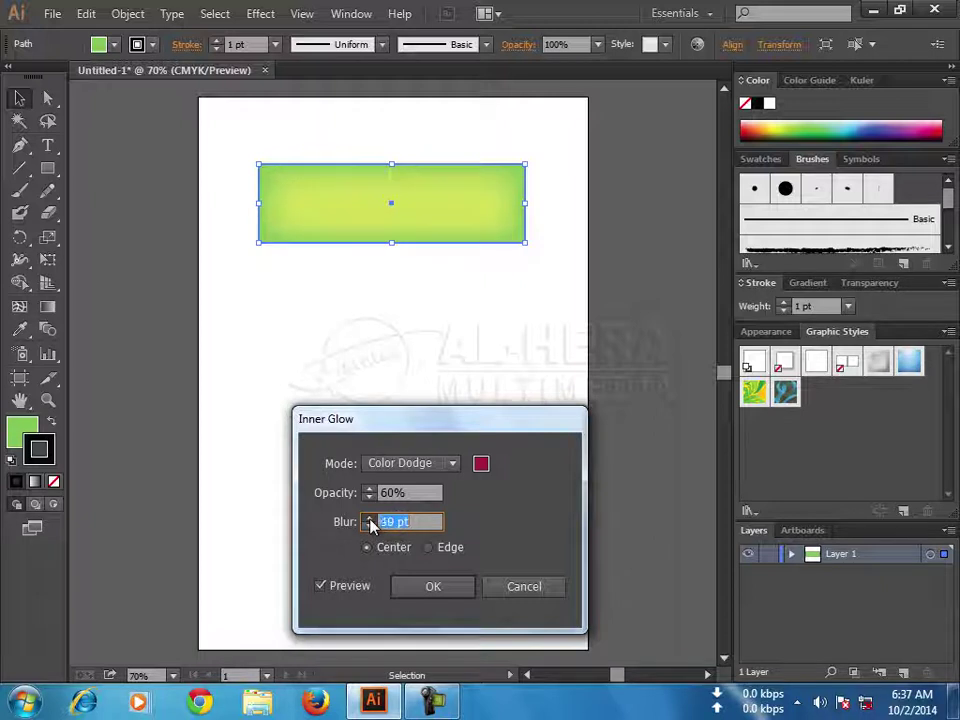
{"action": "left_click", "coordinate": [369, 522]}
{"action": "left_click", "coordinate": [369, 522]}
{"action": "left_click", "coordinate": [369, 522]}
{"action": "left_click", "coordinate": [369, 522]}
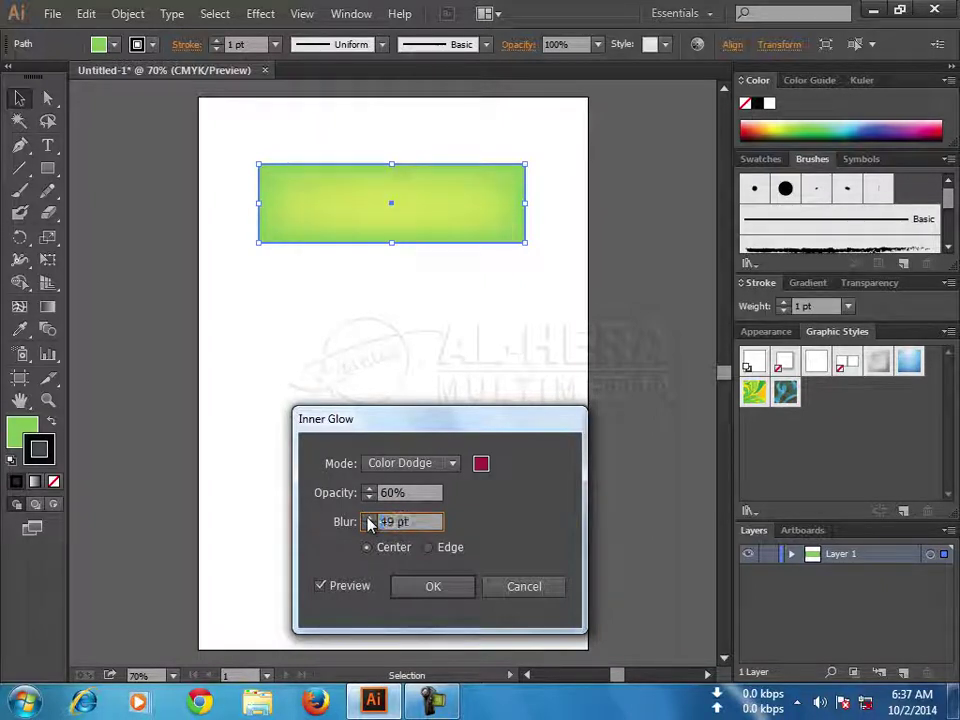
{"action": "left_click", "coordinate": [369, 522]}
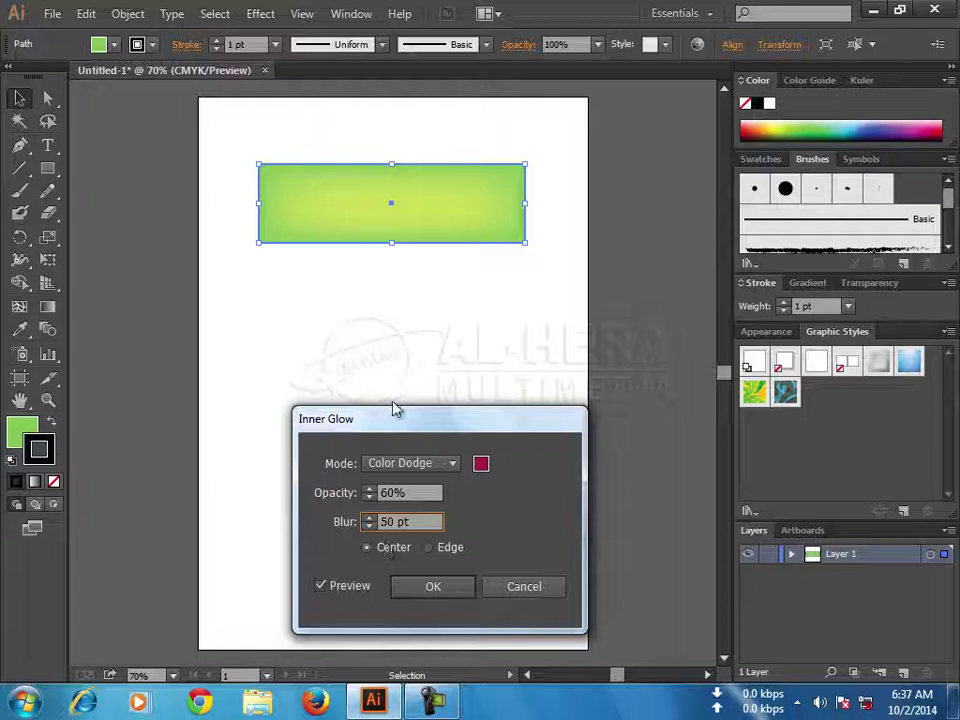
{"action": "left_click", "coordinate": [433, 586]}
- Move the glowing rectangle toward the middle of the page and back to the top
{"action": "left_click", "coordinate": [371, 312]}
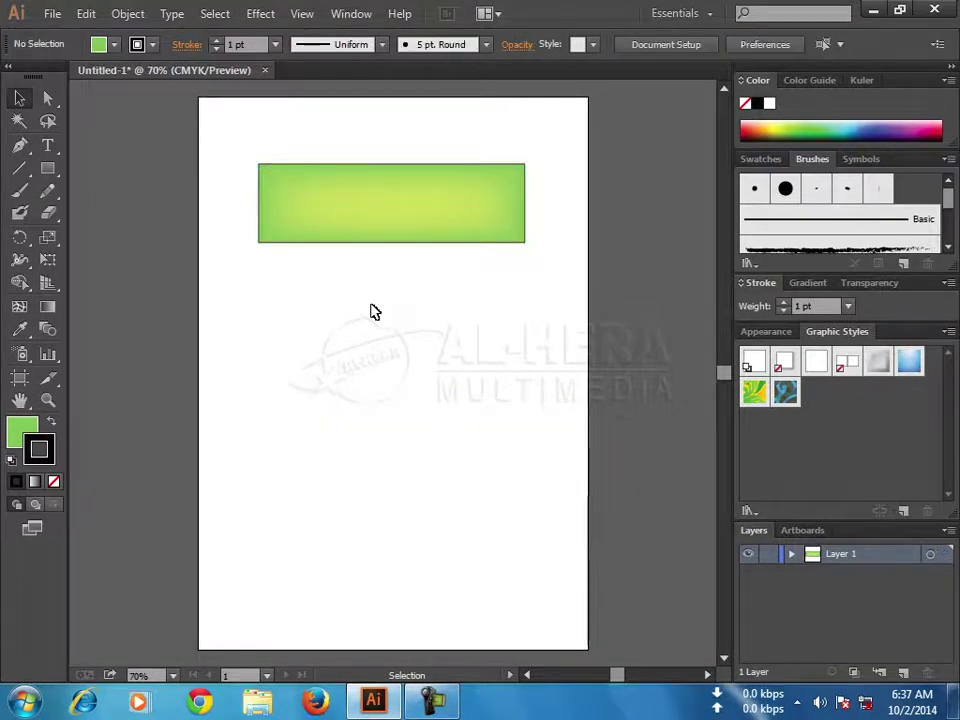
{"action": "mouse_move", "coordinate": [389, 207]}
{"action": "left_mouse_down"}
{"action": "mouse_move", "coordinate": [405, 312]}
{"action": "mouse_move", "coordinate": [365, 208]}
{"action": "left_mouse_up"}
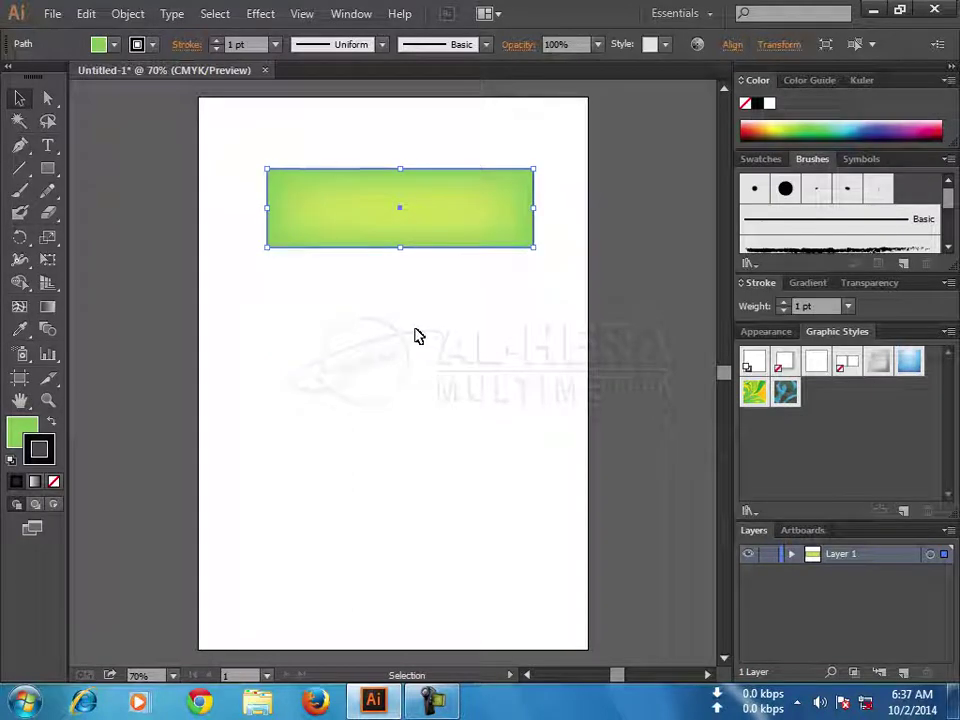
{"action": "left_click", "coordinate": [425, 330]}
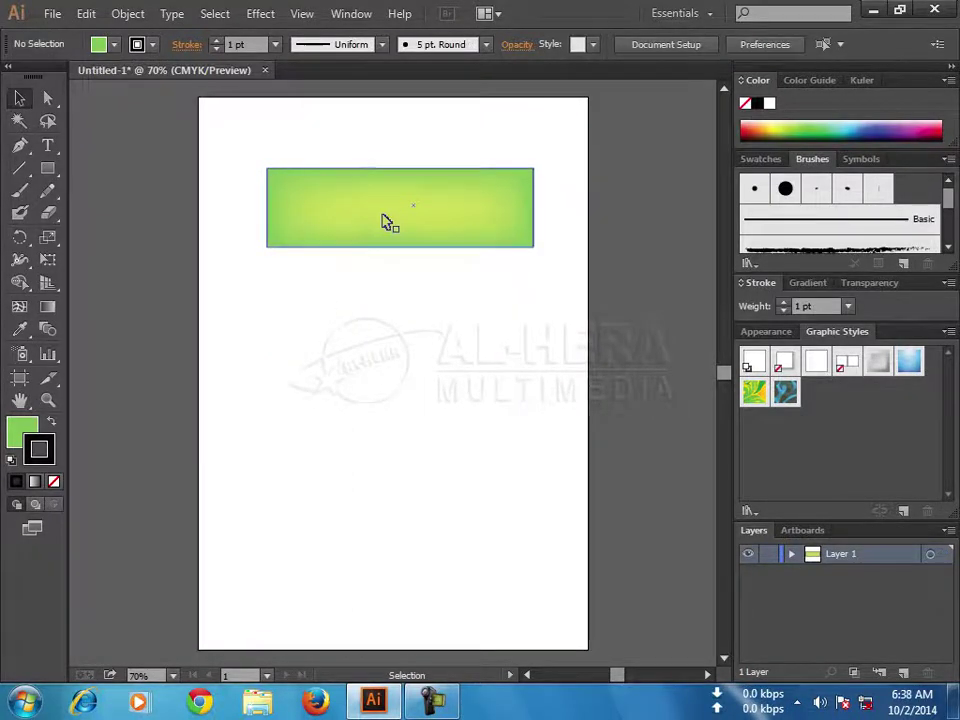
{"action": "left_click_drag", "start_coordinate": [383, 220], "coordinate": [388, 193]}
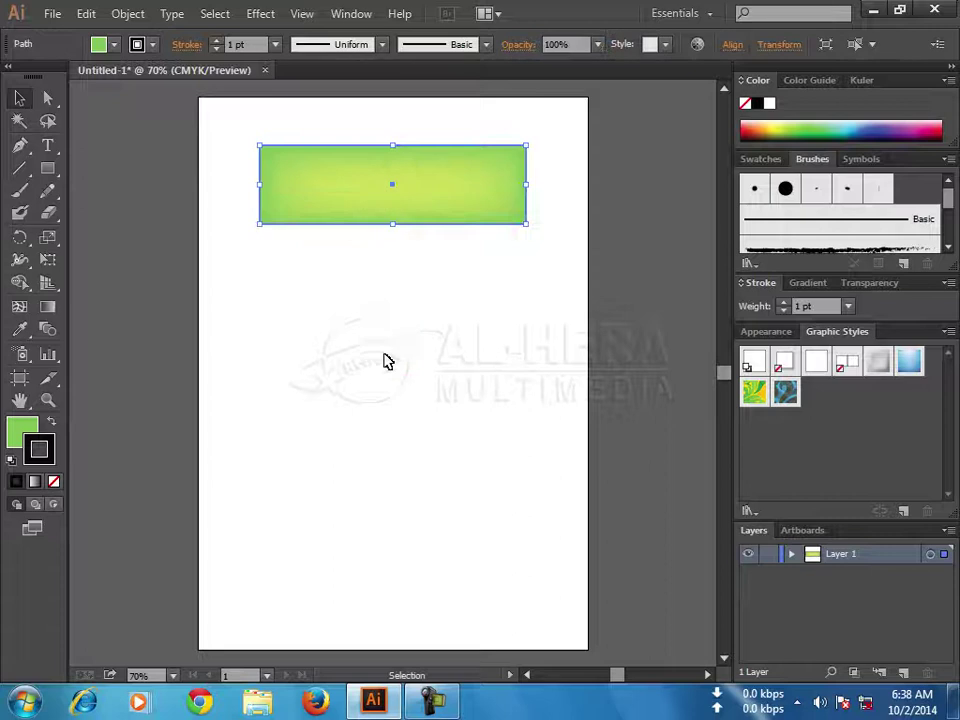
{"action": "left_click", "coordinate": [391, 272]}
- Select the glowing rectangle and delete it, leaving the artboard empty
{"action": "left_click", "coordinate": [412, 192]}
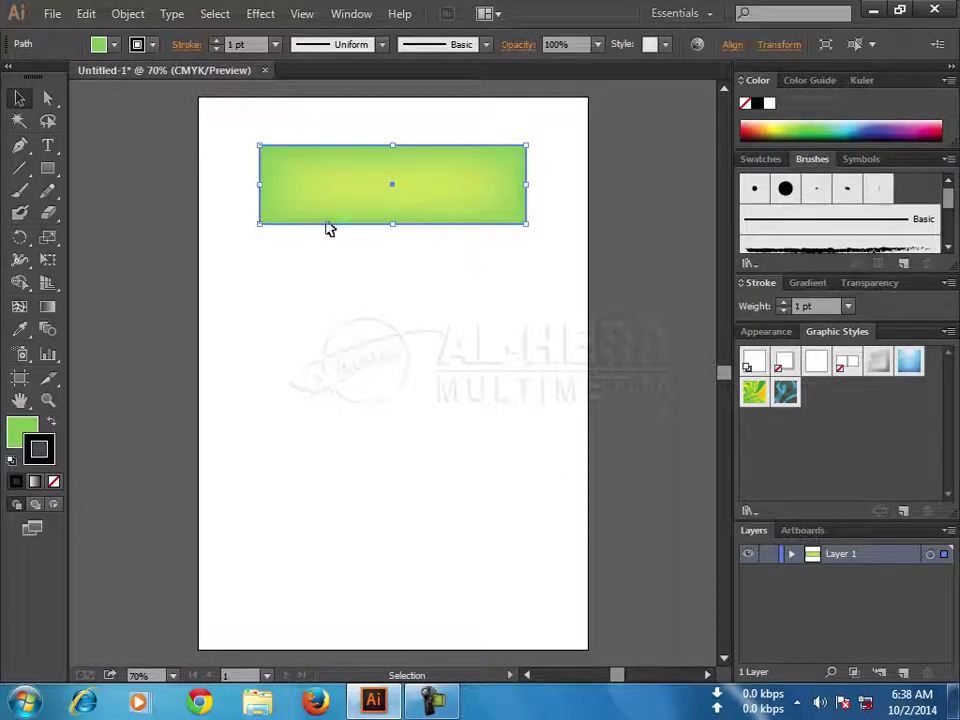
{"action": "left_click", "coordinate": [260, 13]}
{"action": "mouse_move", "coordinate": [285, 226]}
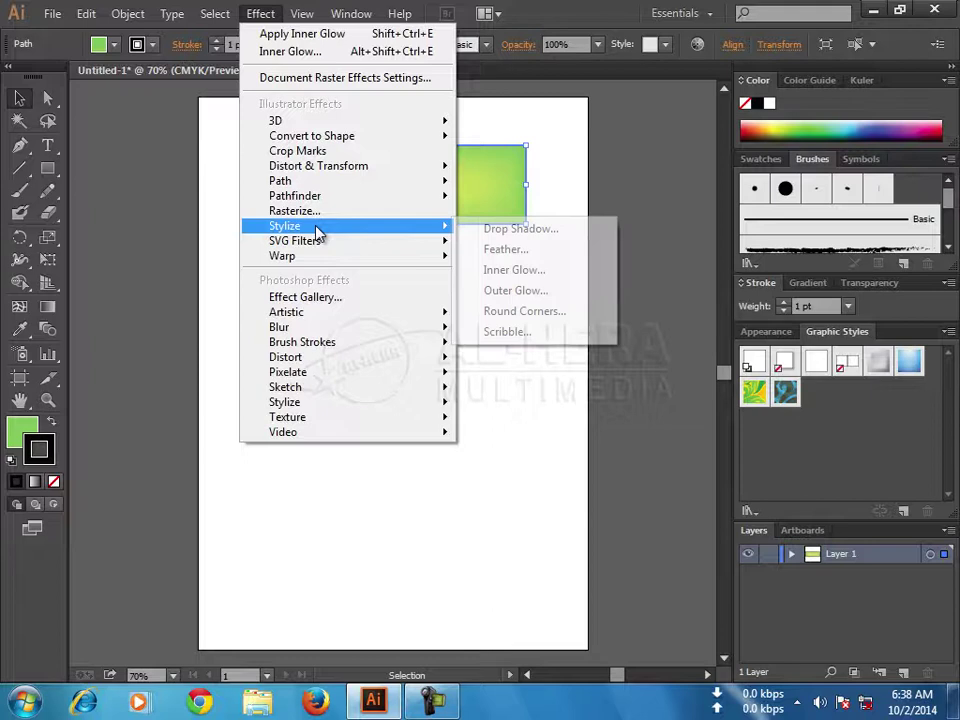
{"action": "left_click", "coordinate": [566, 170]}
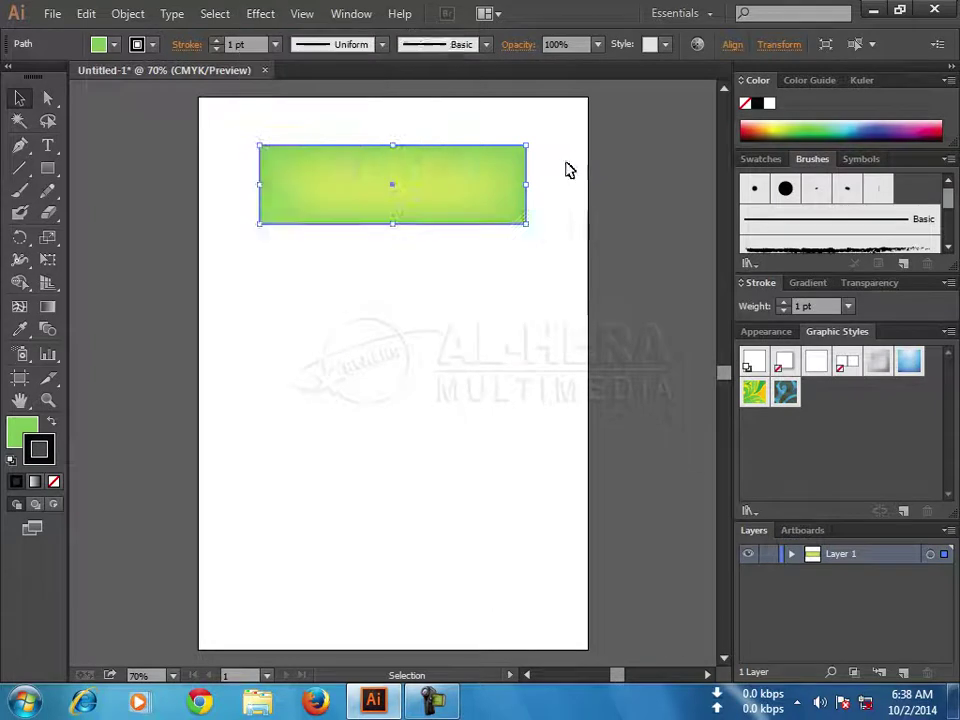
{"action": "left_click", "coordinate": [566, 170]}
{"action": "left_click", "coordinate": [369, 199]}
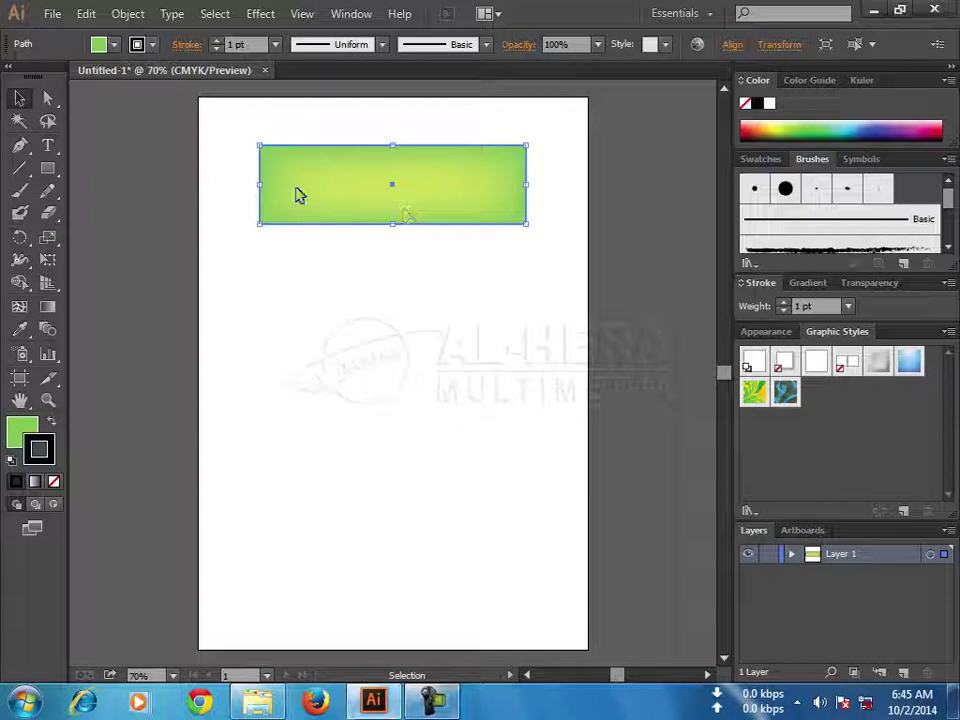
{"action": "key", "text": "Delete"}
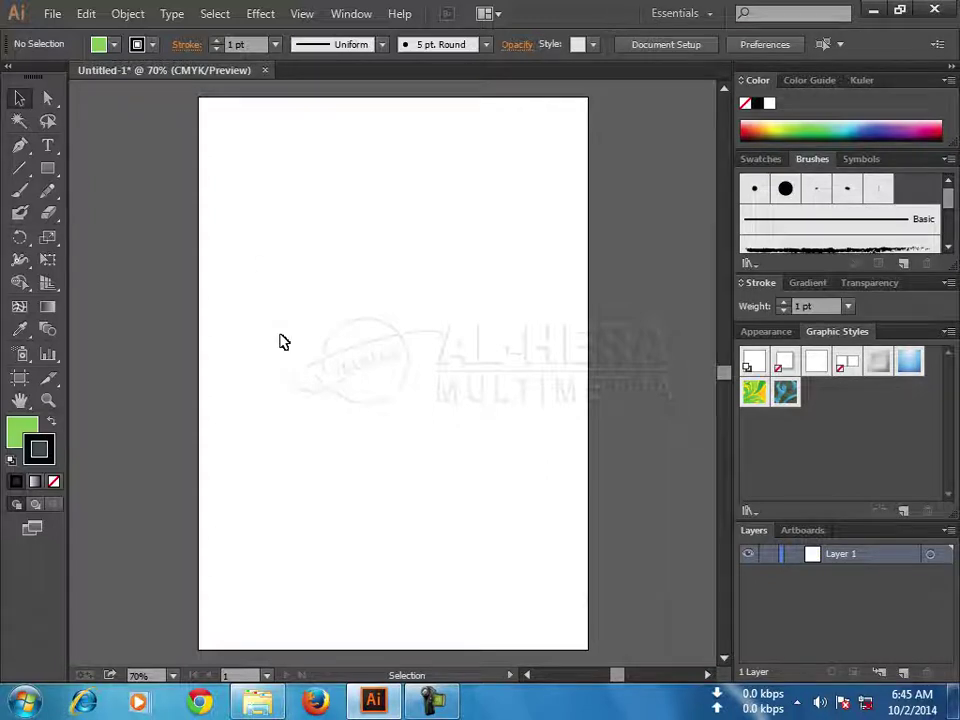
- Draw a green rectangle near the artboard top and bring up its Stylize > Outer Glow settings
{"action": "left_click", "coordinate": [47, 169]}
{"action": "left_click_drag", "start_coordinate": [242, 155], "coordinate": [534, 238]}
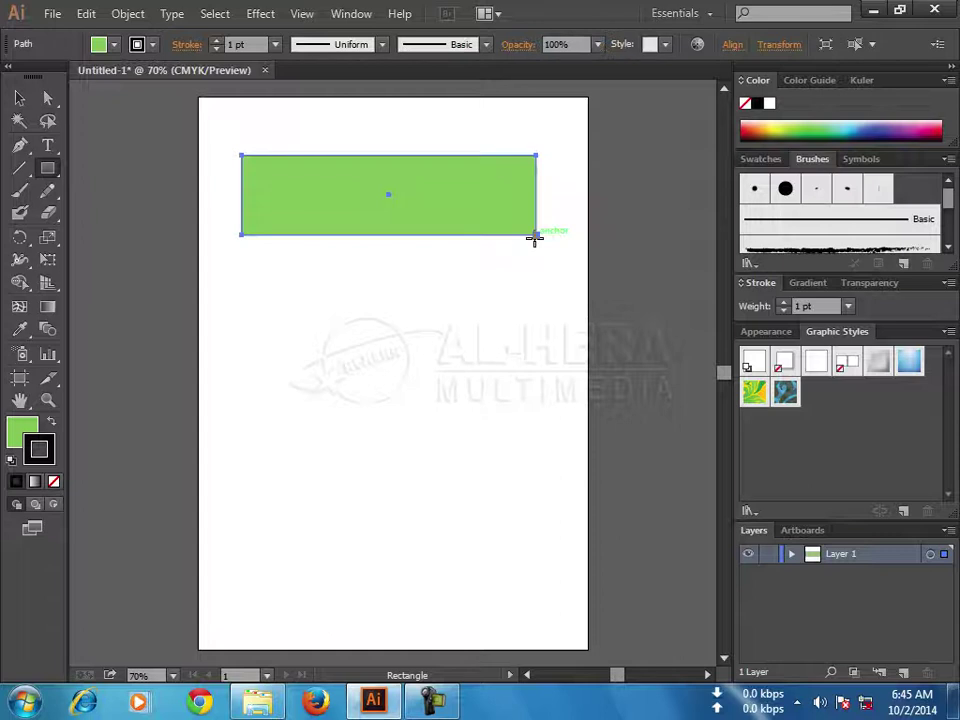
{"action": "left_click", "coordinate": [20, 97]}
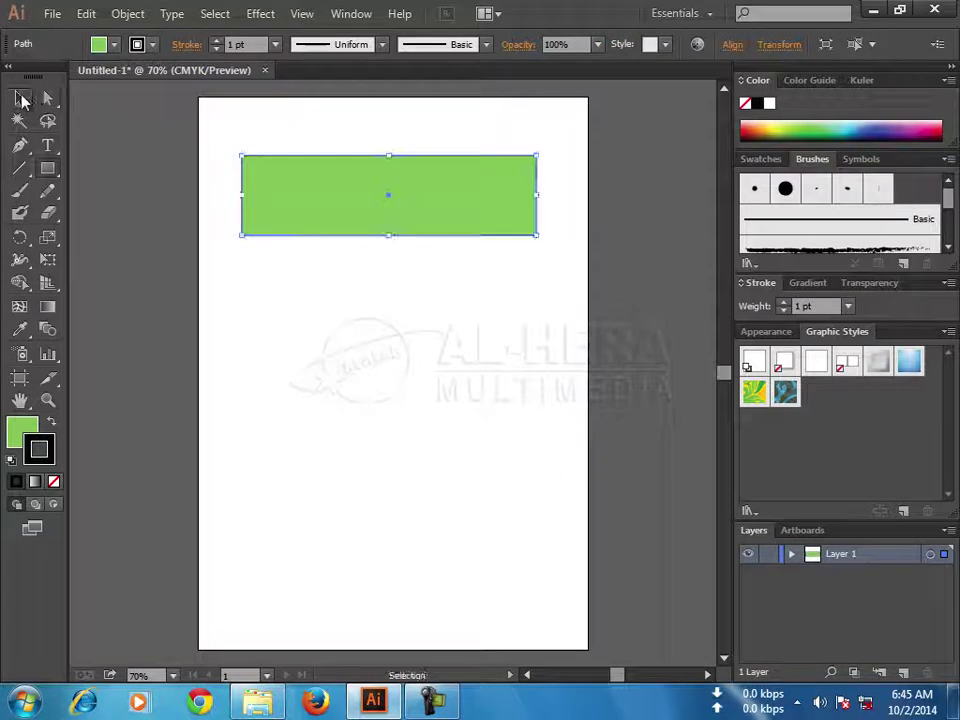
{"action": "left_click", "coordinate": [259, 15]}
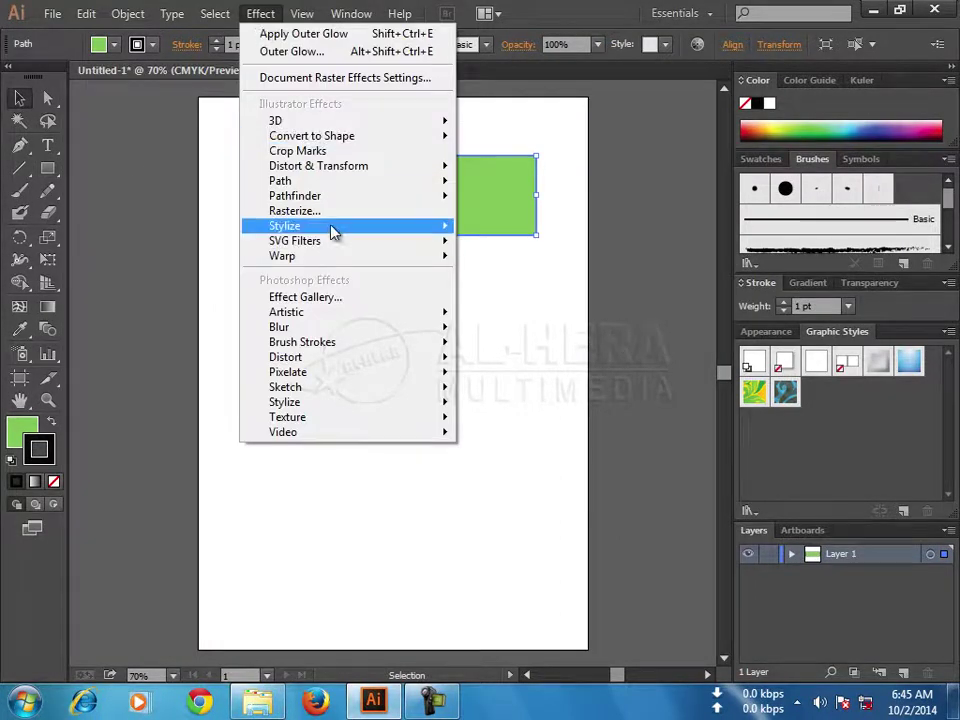
{"action": "mouse_move", "coordinate": [285, 226]}
{"action": "left_click", "coordinate": [575, 298]}
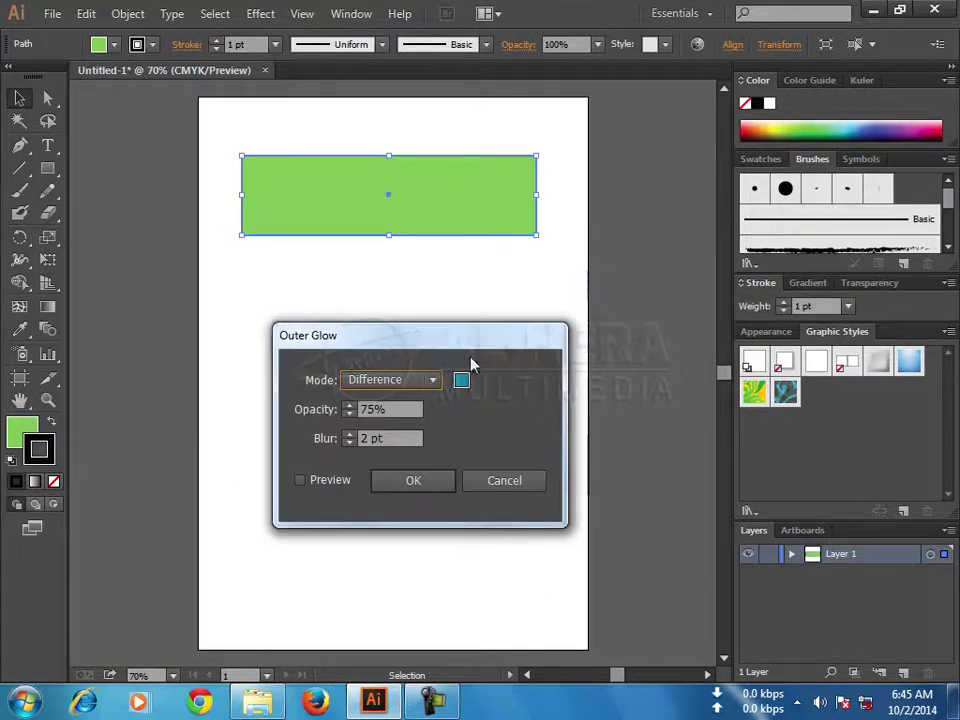
- Preview the outer glow and raise its blur to 10 pt, keeping Difference at 75% opacity
{"action": "mouse_move", "coordinate": [416, 338]}
{"action": "left_mouse_down"}
{"action": "mouse_move", "coordinate": [452, 405]}
{"action": "mouse_move", "coordinate": [446, 382]}
{"action": "left_mouse_up"}
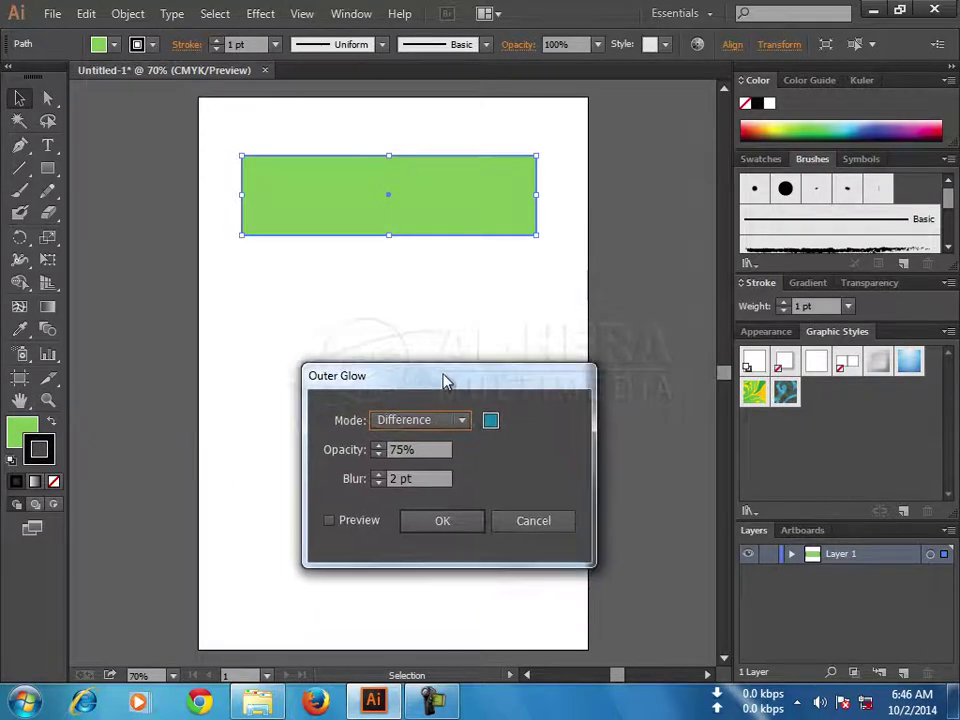
{"action": "left_click", "coordinate": [331, 522]}
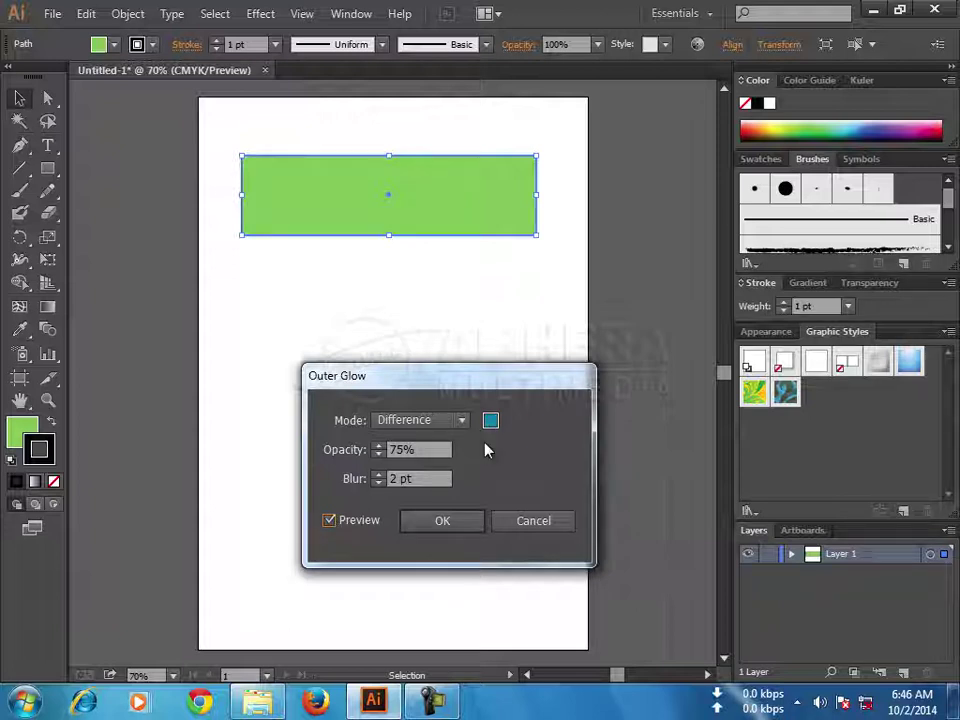
{"action": "left_click", "coordinate": [379, 483]}
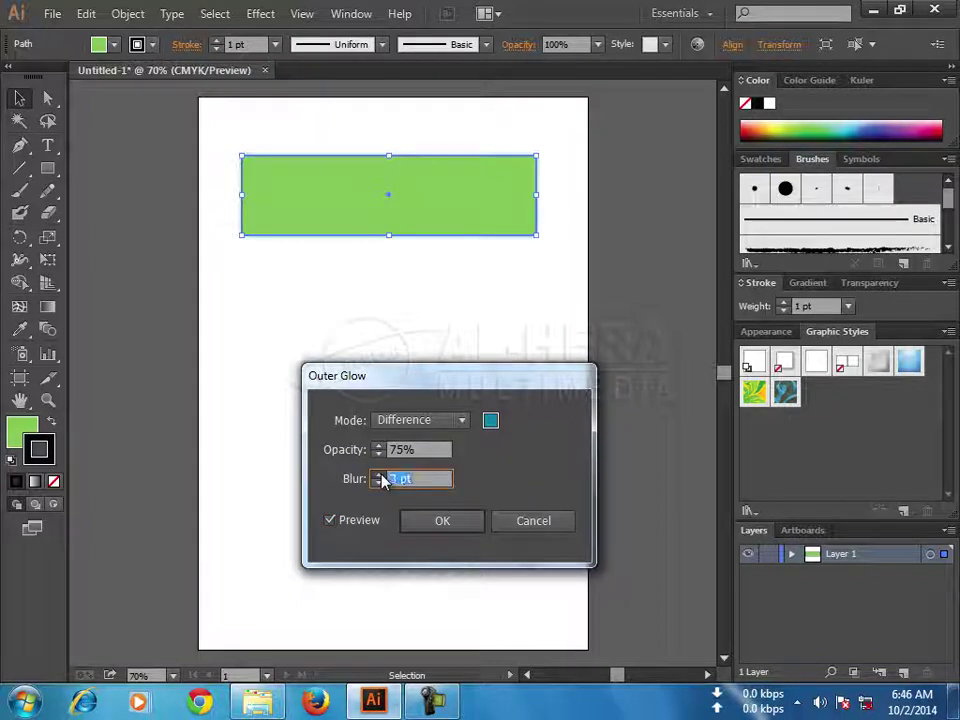
{"action": "left_click", "coordinate": [381, 474]}
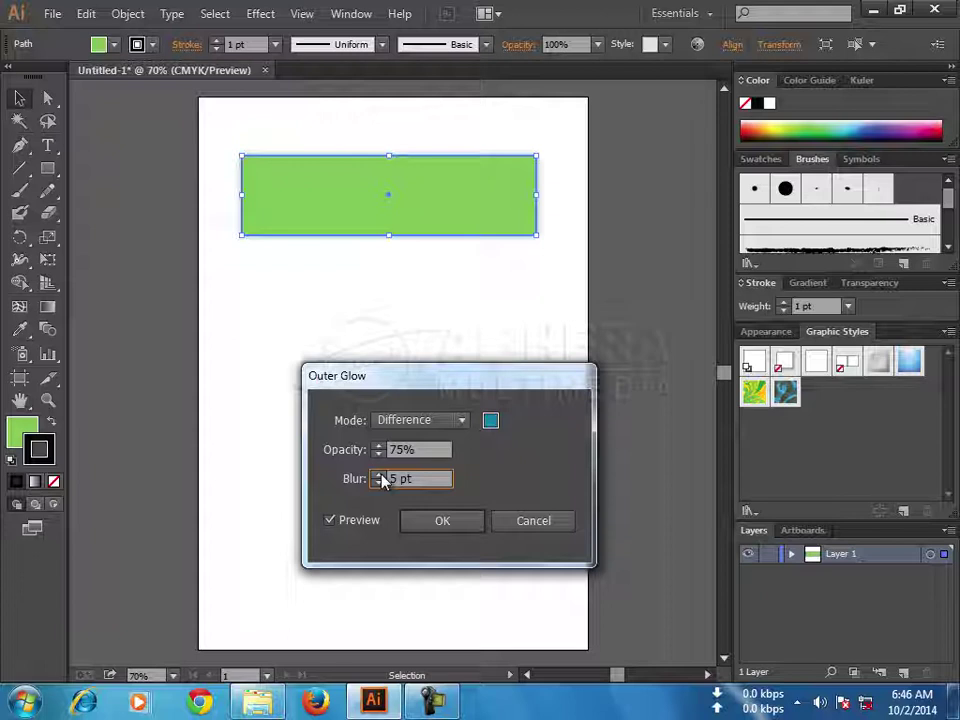
{"action": "left_click", "coordinate": [381, 475]}
{"action": "left_click", "coordinate": [381, 474]}
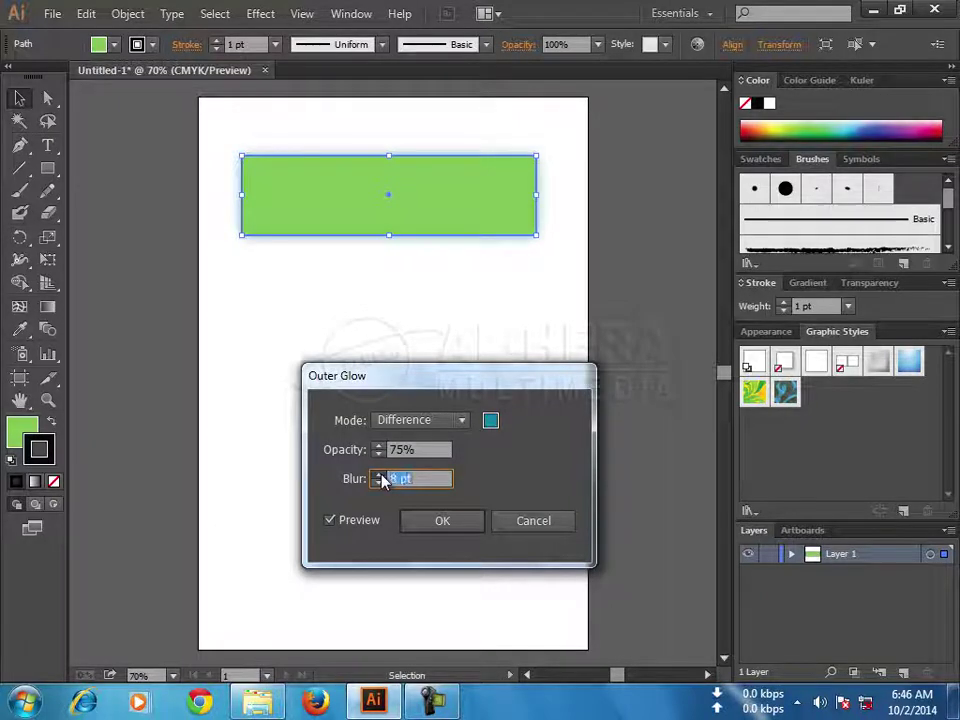
{"action": "left_click", "coordinate": [380, 475]}
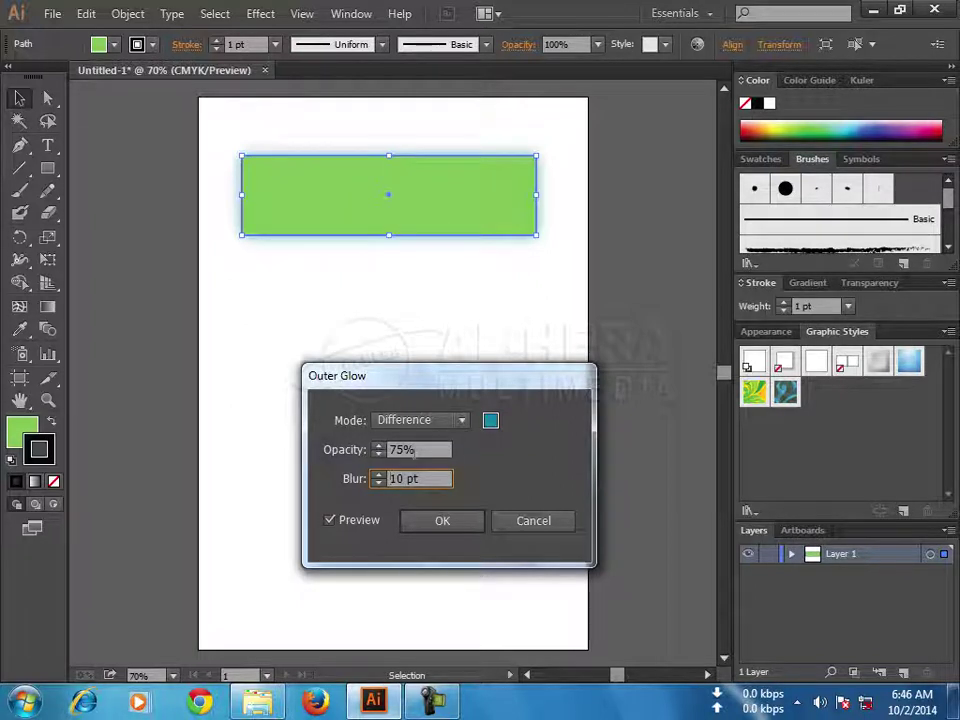
{"action": "left_click", "coordinate": [490, 420]}
- Change the glow colour to dark teal 061B21 and apply the outer glow
{"action": "left_click_drag", "start_coordinate": [427, 307], "coordinate": [511, 301]}
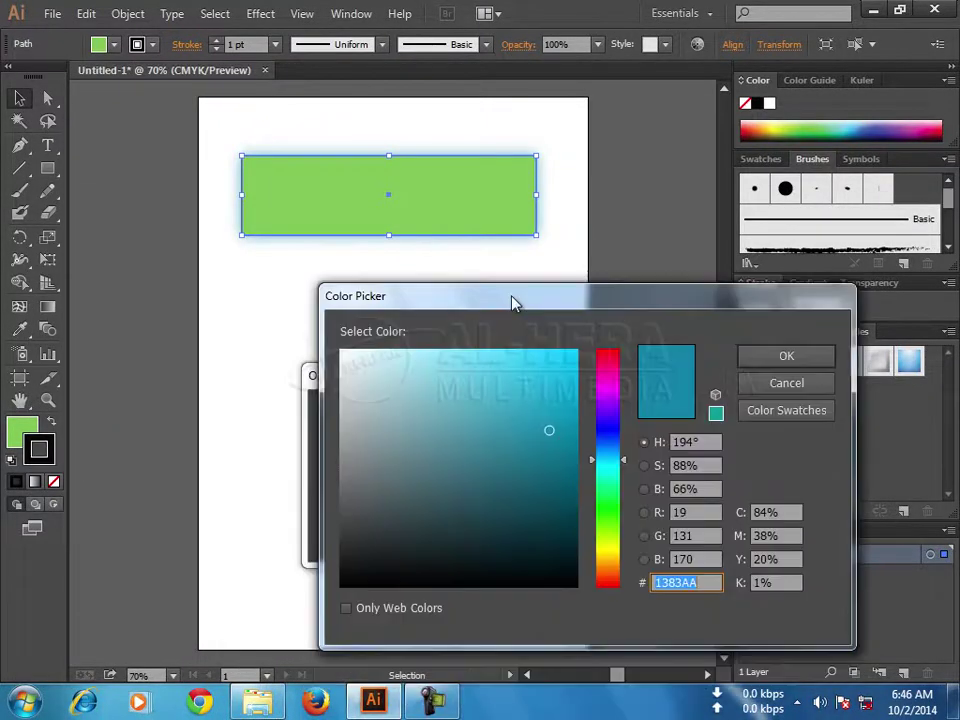
{"action": "left_click", "coordinate": [539, 555]}
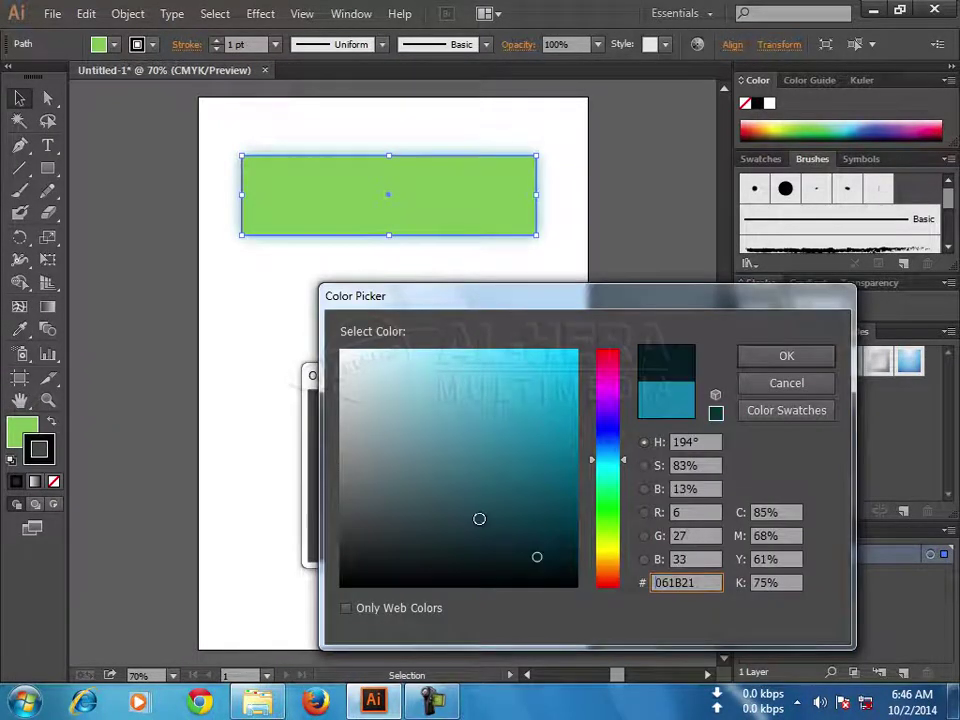
{"action": "left_click", "coordinate": [806, 358]}
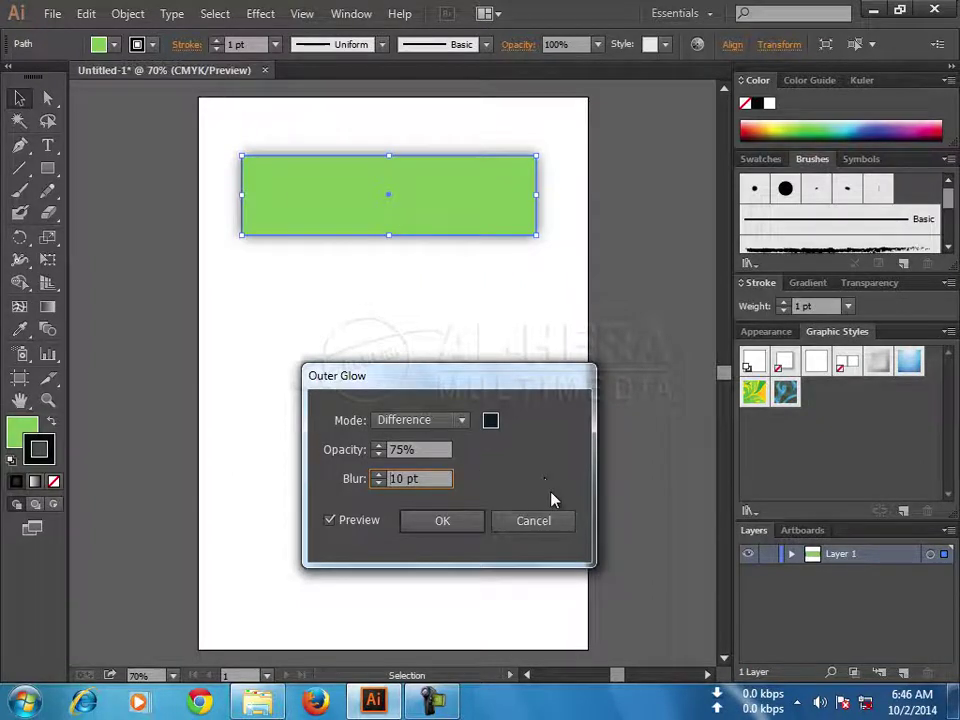
{"action": "left_click", "coordinate": [440, 520]}
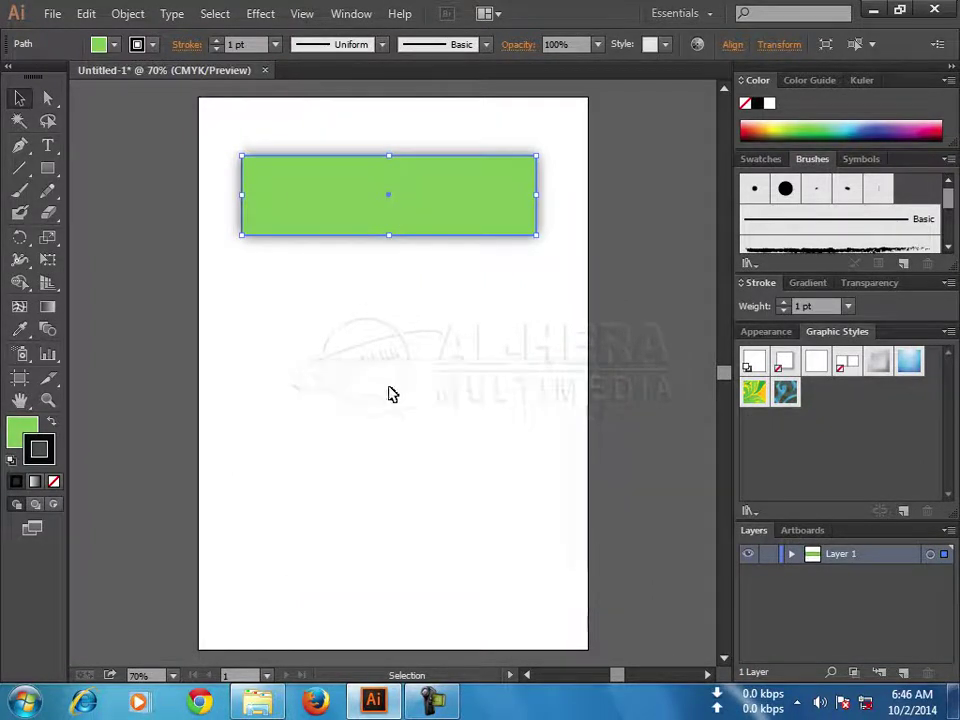
- Select the outer-glow rectangle and delete it
{"action": "left_click", "coordinate": [391, 320]}
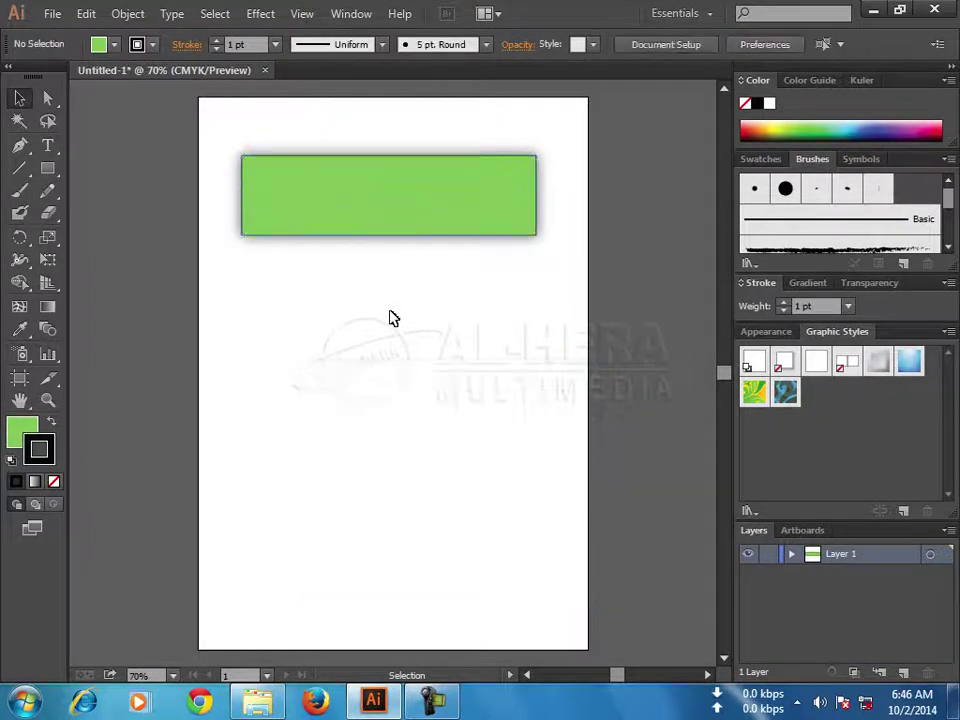
{"action": "left_click", "coordinate": [343, 206]}
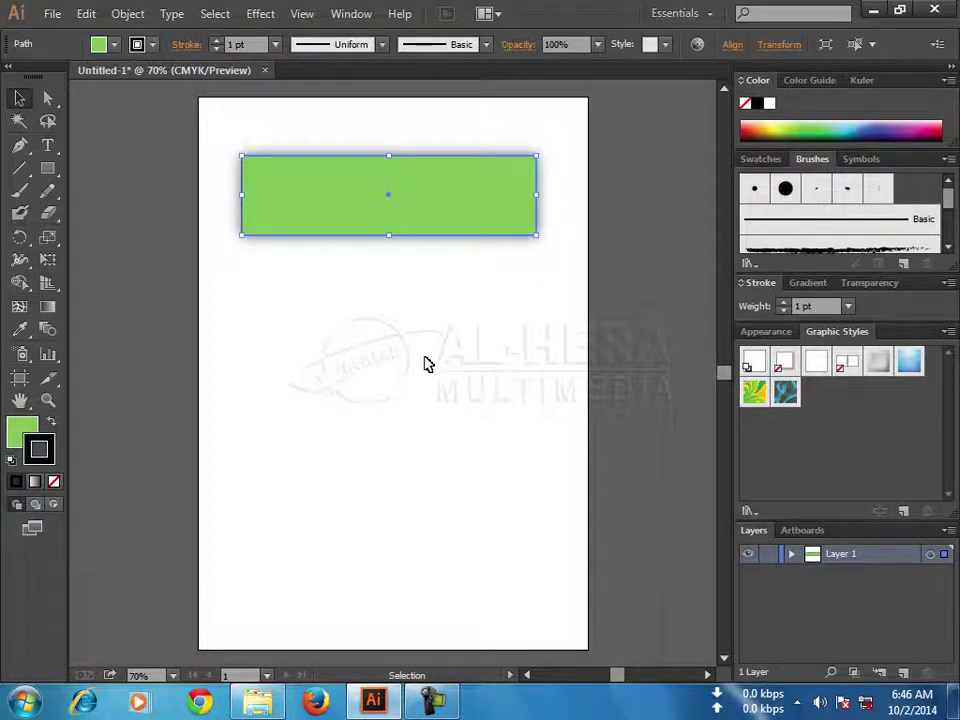
{"action": "key", "text": "Delete"}
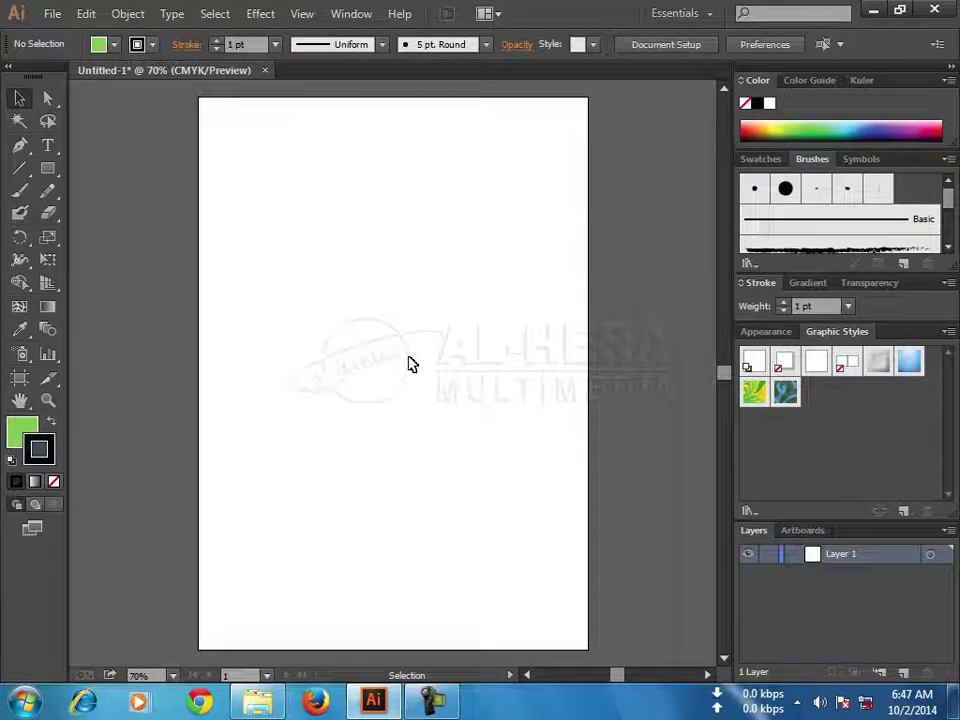
{"action": "left_click", "coordinate": [47, 168]}
- Draw another green rectangle near the artboard top and choose Stylize > Round Corners
{"action": "left_click_drag", "start_coordinate": [250, 186], "coordinate": [542, 258]}
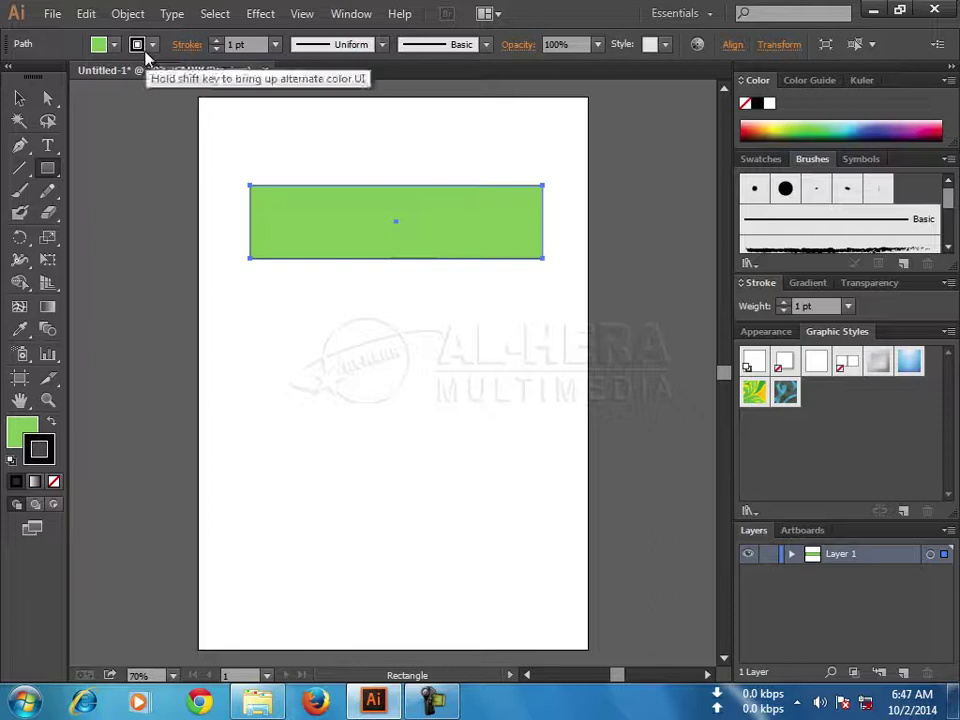
{"action": "left_click", "coordinate": [19, 98]}
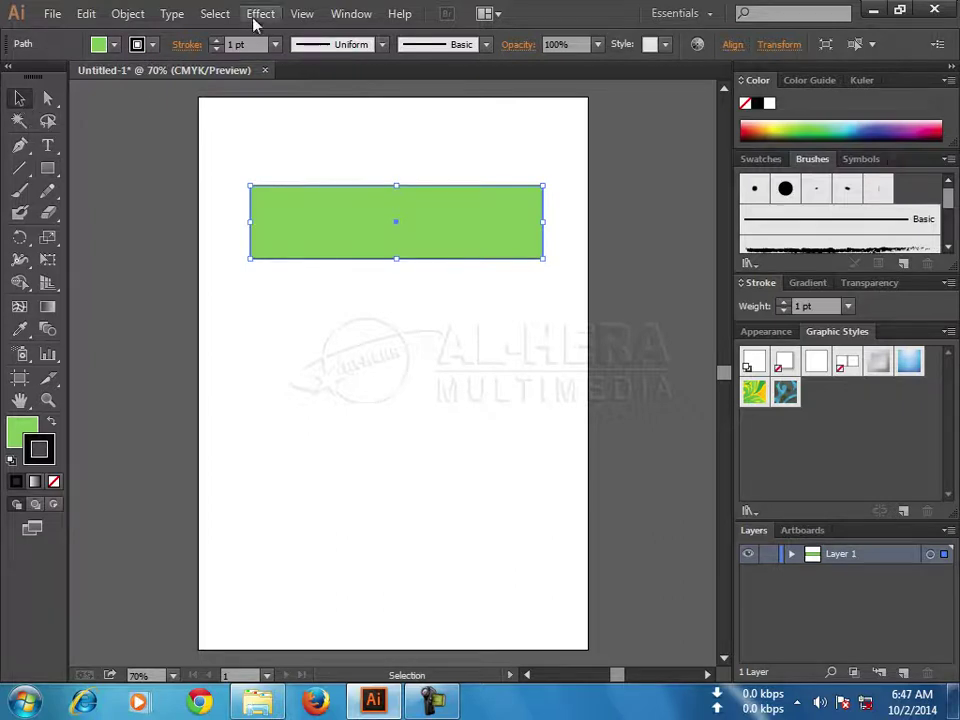
{"action": "left_click", "coordinate": [259, 15]}
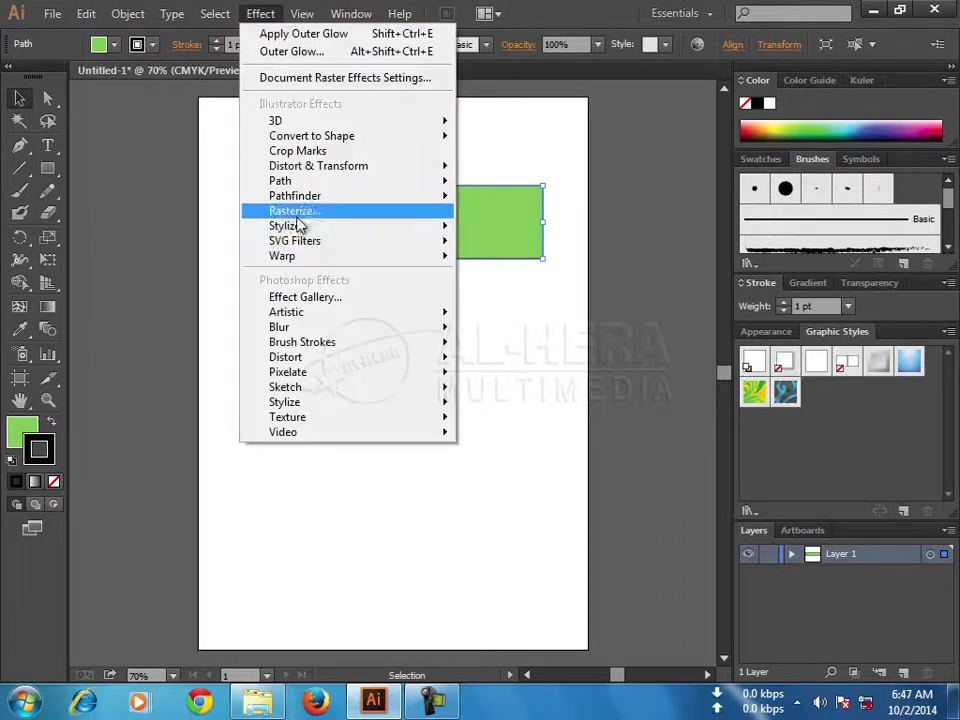
{"action": "mouse_move", "coordinate": [300, 226]}
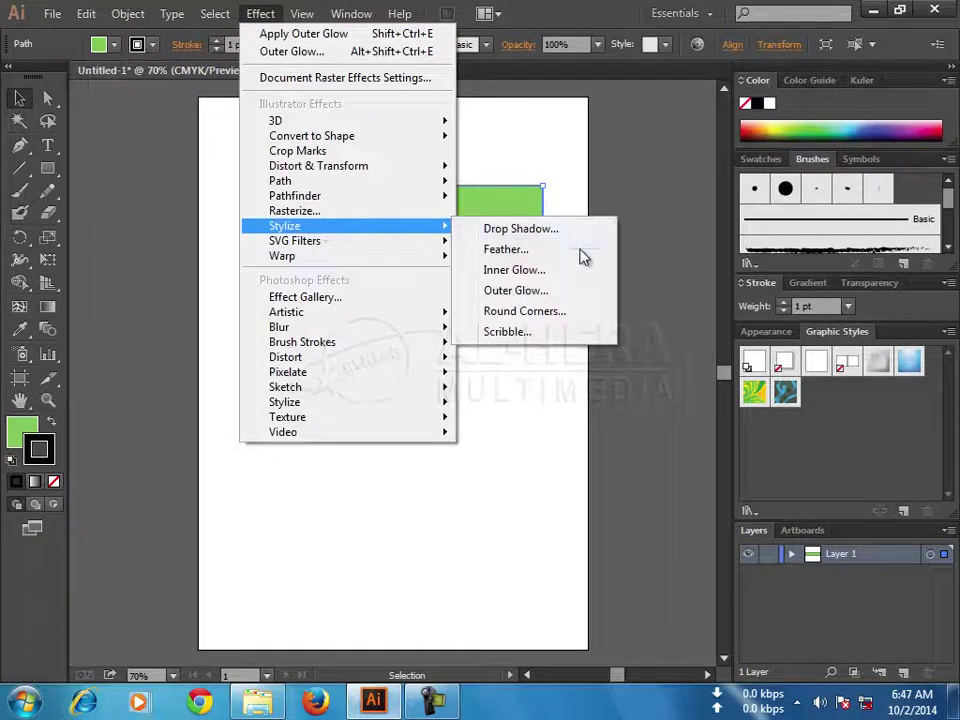
{"action": "left_click", "coordinate": [554, 312]}
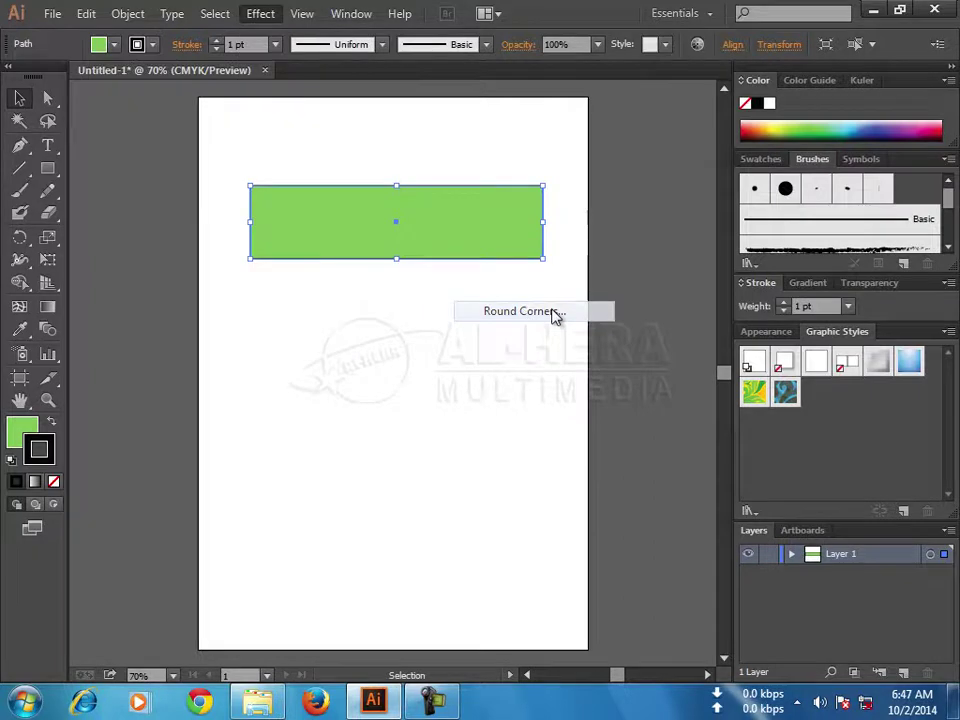
- Preview Round Corners and apply a 60 pt radius, turning the rectangle into a pill
{"action": "left_click_drag", "start_coordinate": [485, 285], "coordinate": [474, 378]}
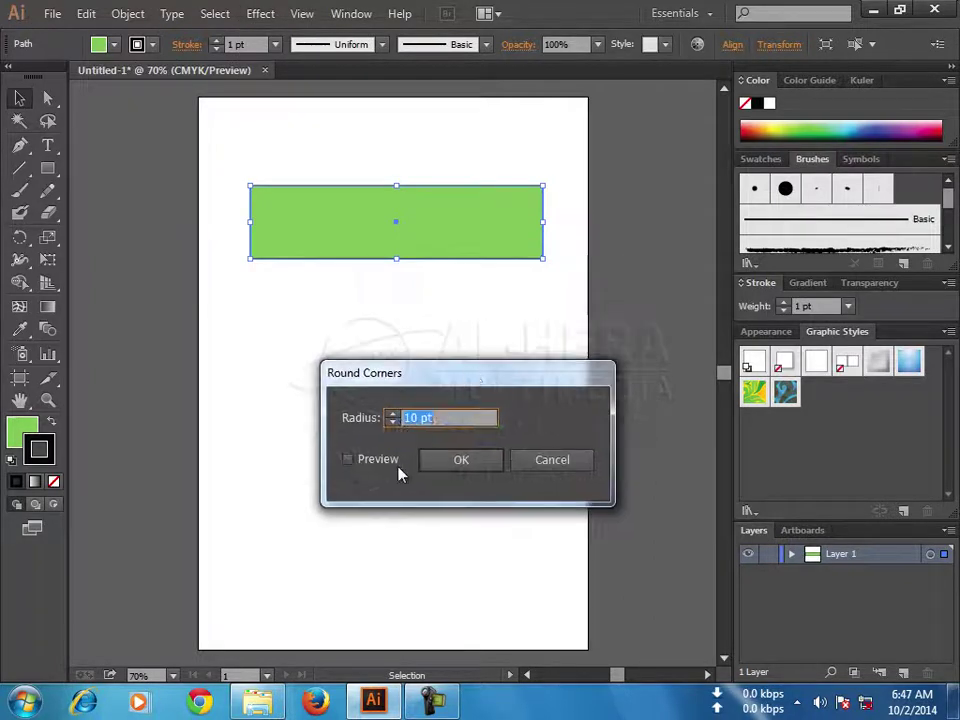
{"action": "left_click", "coordinate": [348, 460]}
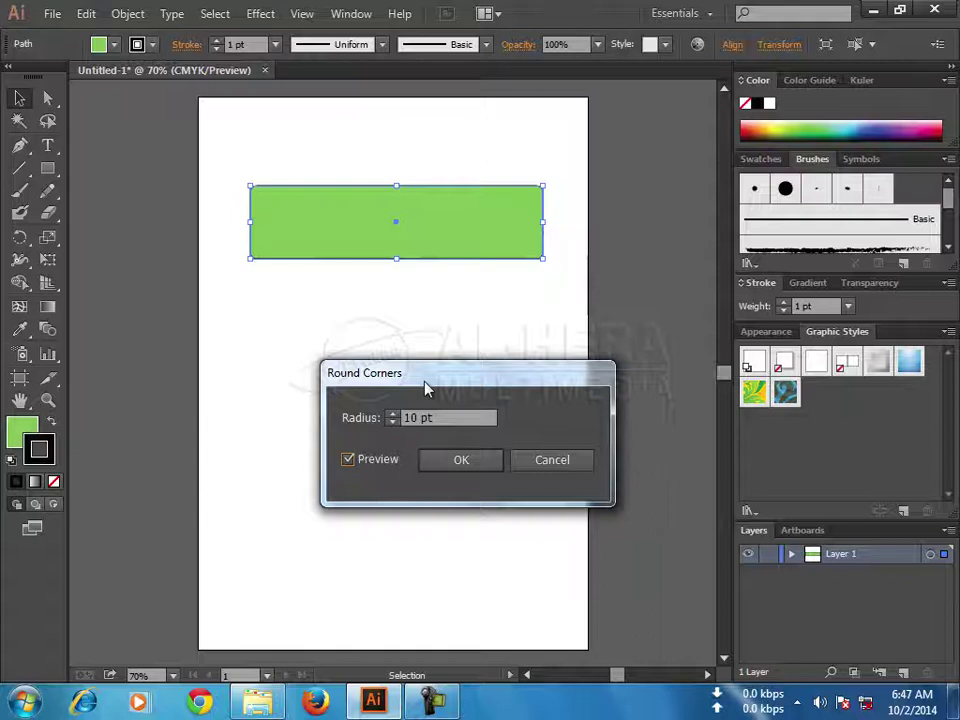
{"action": "mouse_move", "coordinate": [428, 383]}
{"action": "left_mouse_down"}
{"action": "mouse_move", "coordinate": [408, 410]}
{"action": "mouse_move", "coordinate": [366, 409]}
{"action": "left_mouse_up"}
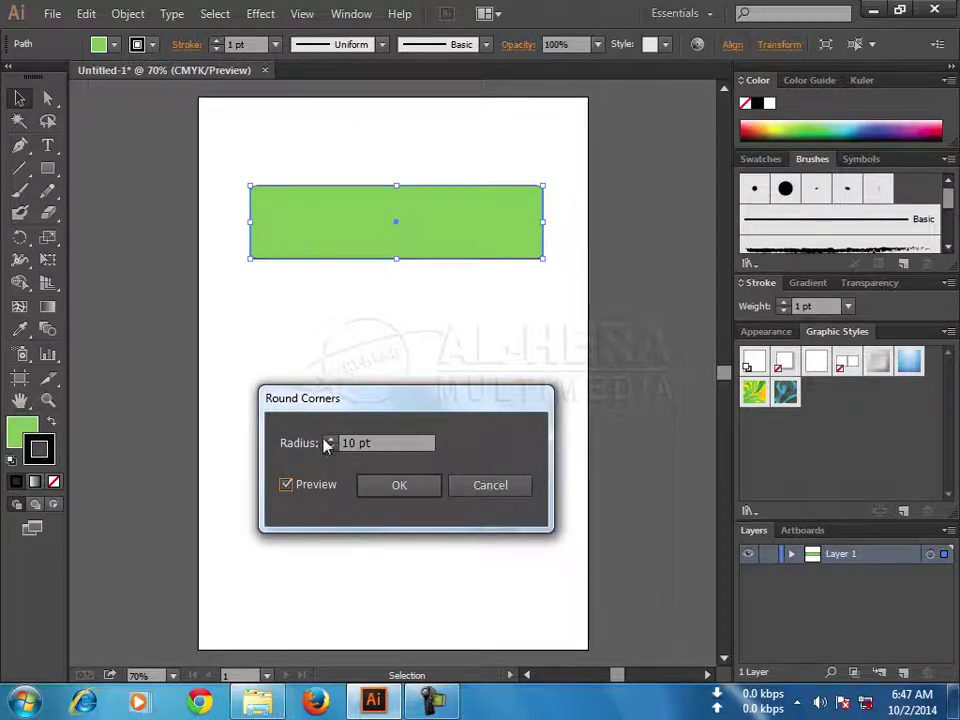
{"action": "left_click", "coordinate": [331, 443]}
{"action": "type", "text": "15"}
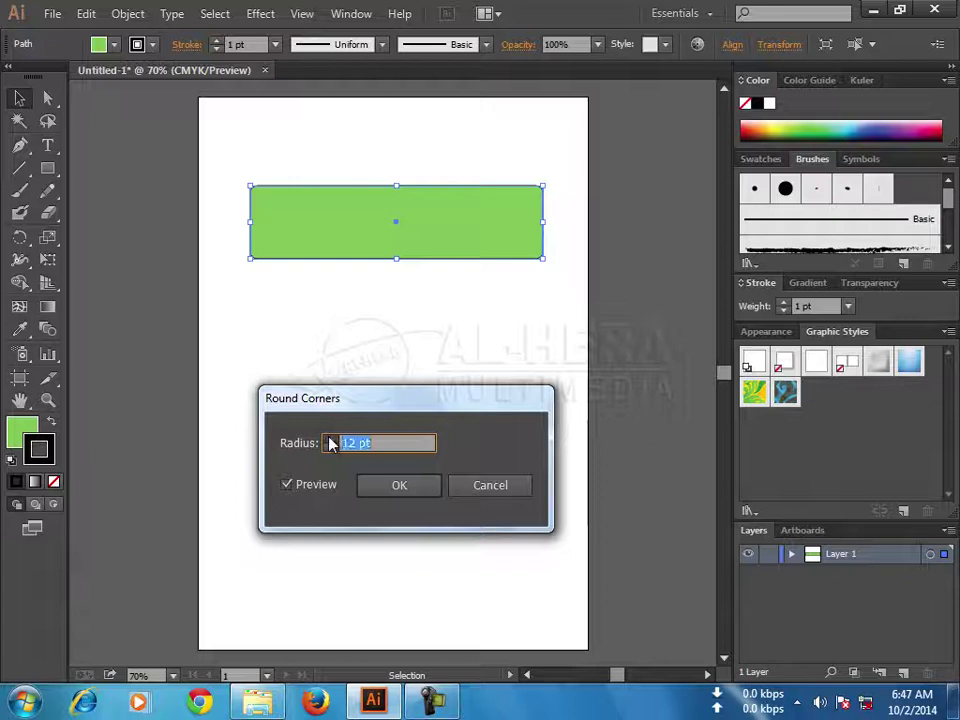
{"action": "scroll", "coordinate": [331, 443], "scroll_direction": "up", "scroll_amount": 3}
{"action": "scroll", "coordinate": [331, 443], "scroll_direction": "up", "scroll_amount": 3}
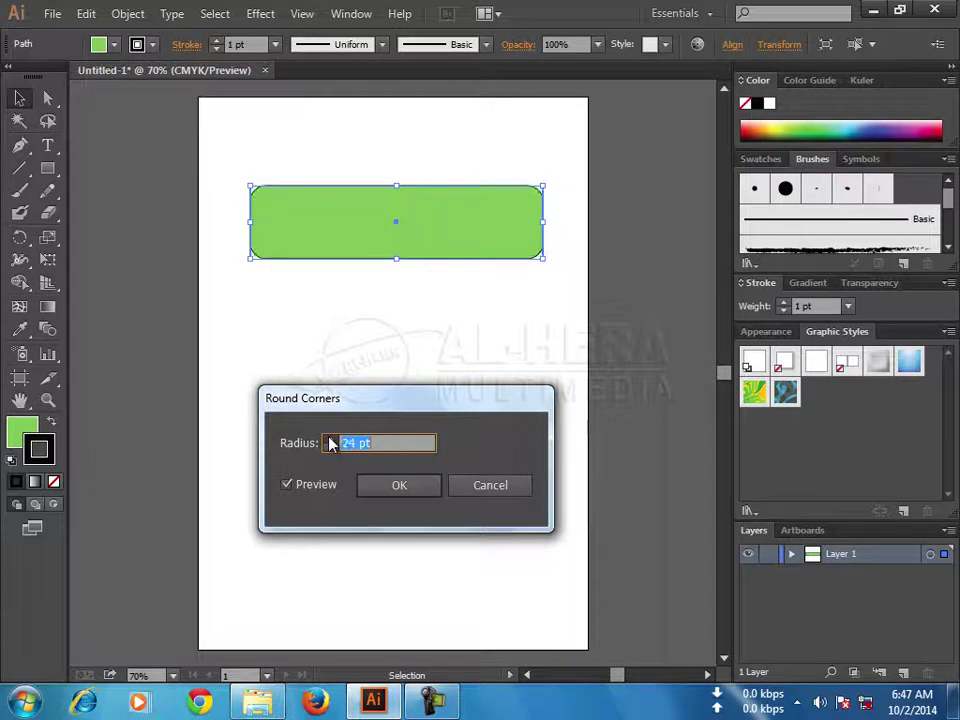
{"action": "scroll", "coordinate": [331, 443], "scroll_direction": "up", "scroll_amount": 3}
{"action": "scroll", "coordinate": [331, 443], "scroll_direction": "up", "scroll_amount": 3}
{"action": "scroll", "coordinate": [331, 443], "scroll_direction": "up", "scroll_amount": 3}
{"action": "scroll", "coordinate": [331, 443], "scroll_direction": "up", "scroll_amount": 2}
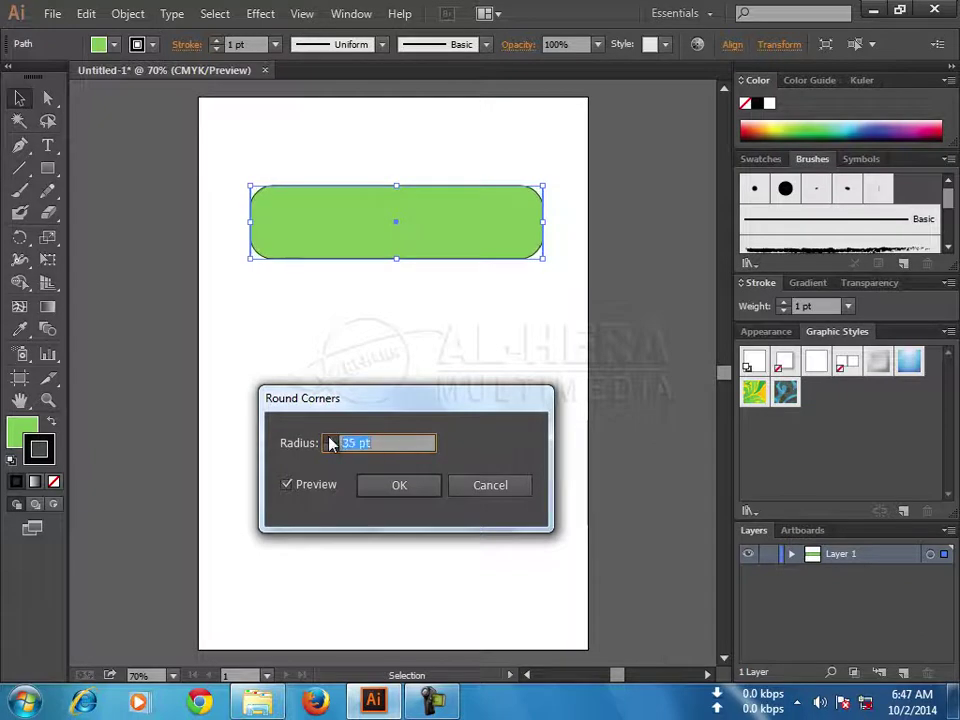
{"action": "scroll", "coordinate": [331, 443], "scroll_direction": "up", "scroll_amount": 3}
{"action": "scroll", "coordinate": [331, 443], "scroll_direction": "up", "scroll_amount": 3}
{"action": "scroll", "coordinate": [331, 443], "scroll_direction": "up", "scroll_amount": 3}
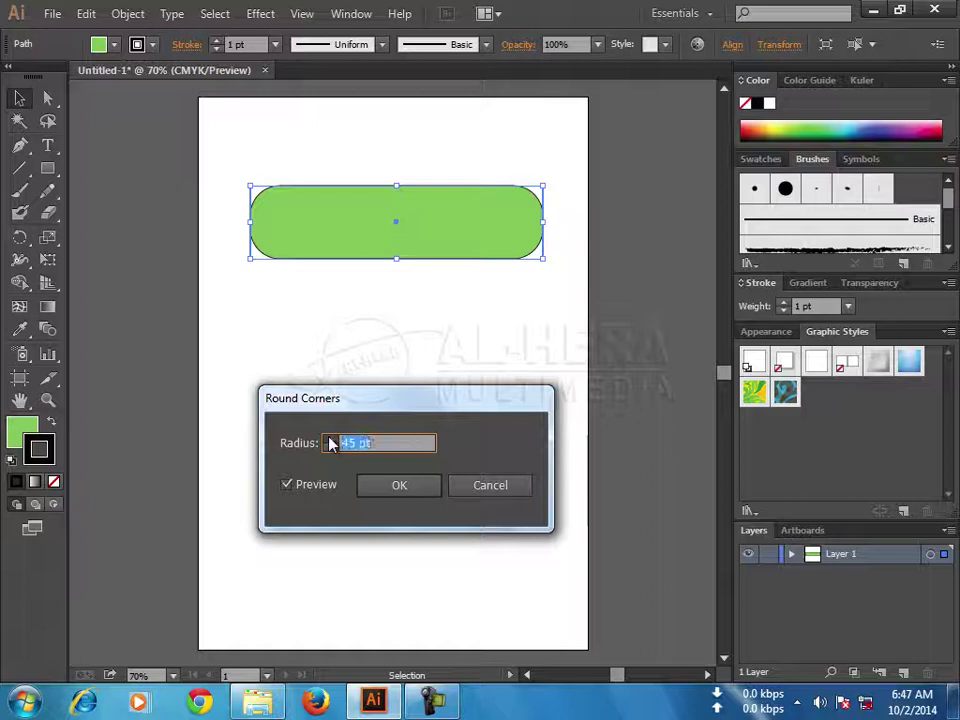
{"action": "scroll", "coordinate": [331, 443], "scroll_direction": "up", "scroll_amount": 3}
{"action": "scroll", "coordinate": [331, 443], "scroll_direction": "up", "scroll_amount": 3}
{"action": "scroll", "coordinate": [331, 443], "scroll_direction": "up", "scroll_amount": 3}
{"action": "scroll", "coordinate": [331, 443], "scroll_direction": "up", "scroll_amount": 2}
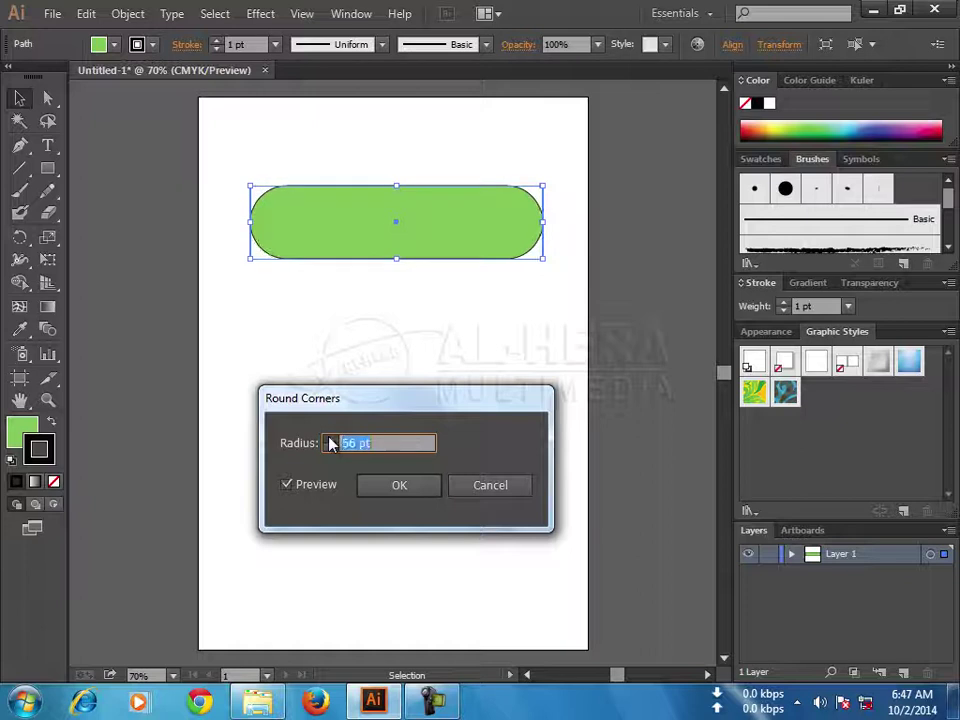
{"action": "scroll", "coordinate": [331, 443], "scroll_direction": "up", "scroll_amount": 3}
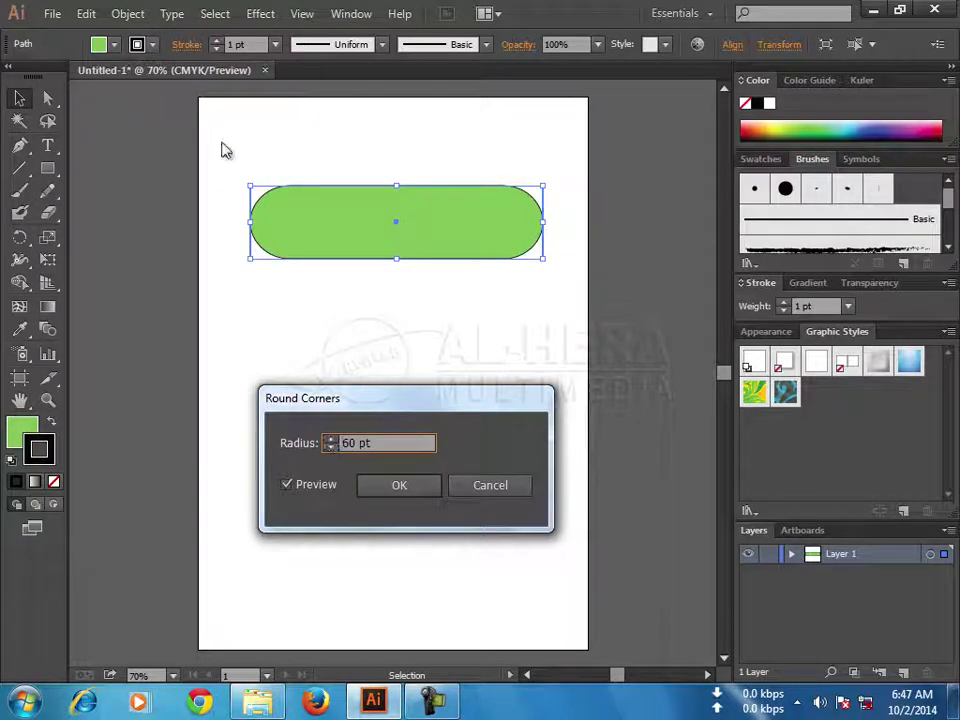
{"action": "left_click", "coordinate": [412, 486]}
{"action": "left_click", "coordinate": [371, 319]}
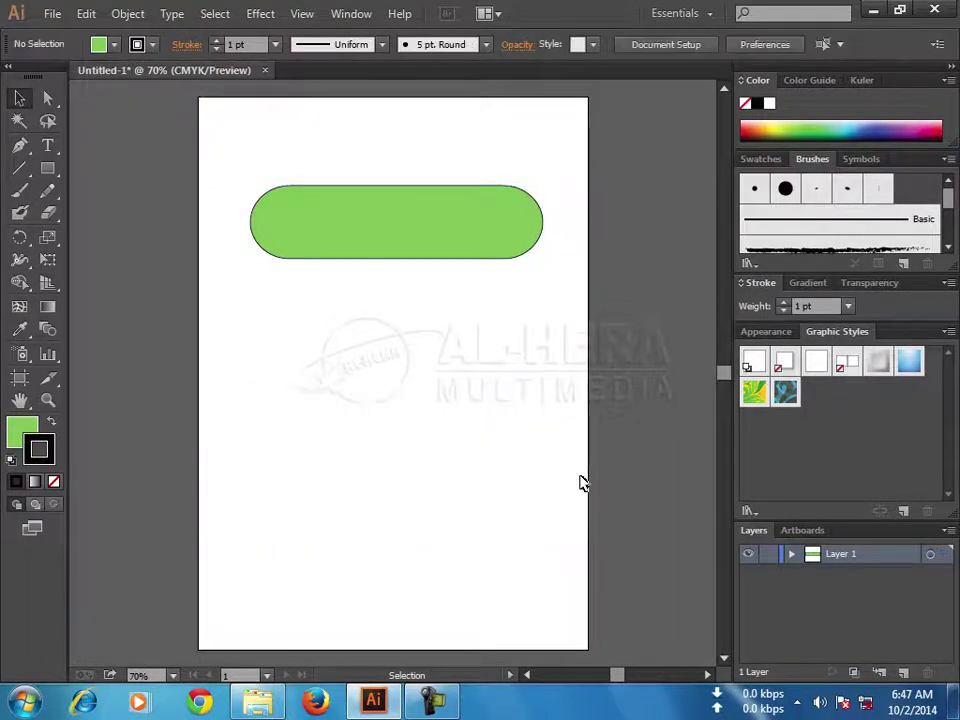
- Nudge the pill shape up slightly, then select and delete it
{"action": "left_click_drag", "start_coordinate": [381, 208], "coordinate": [386, 189]}
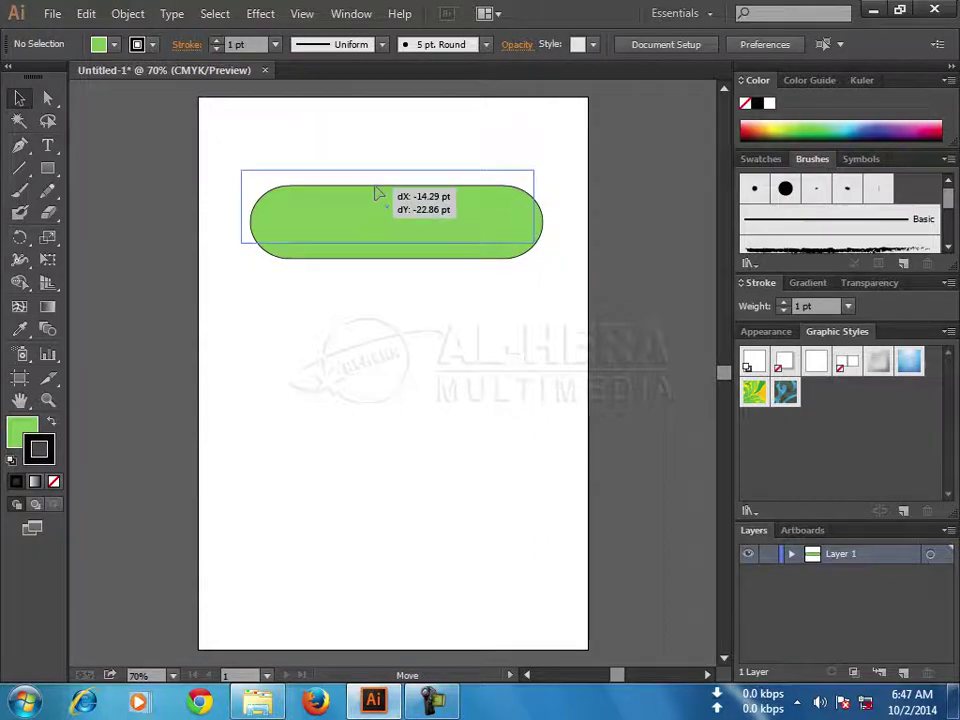
{"action": "left_click", "coordinate": [447, 313]}
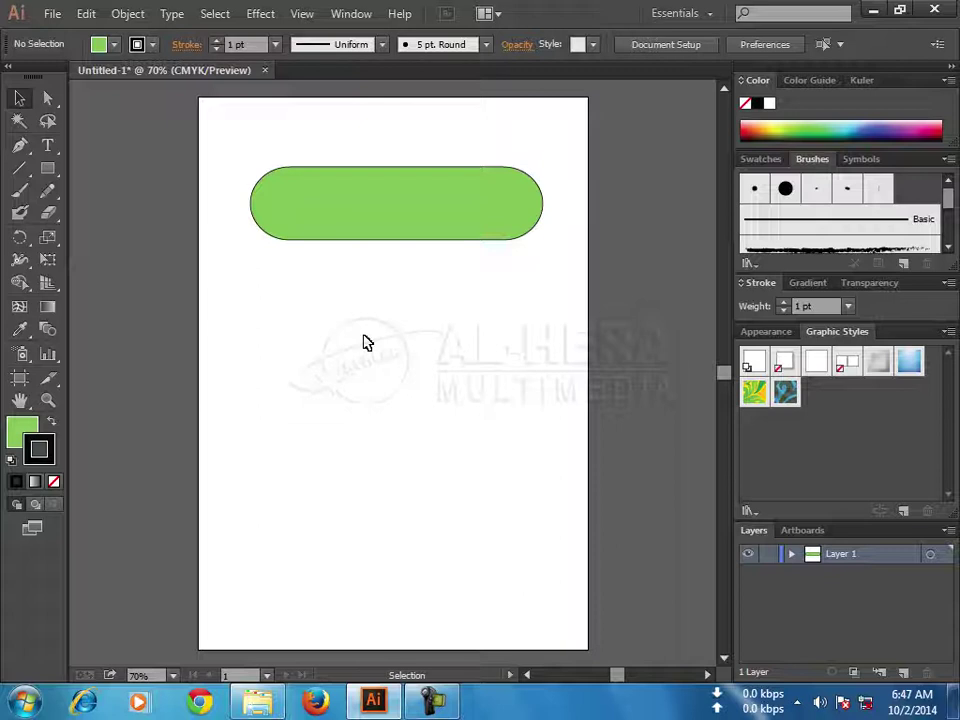
{"action": "left_click", "coordinate": [330, 240]}
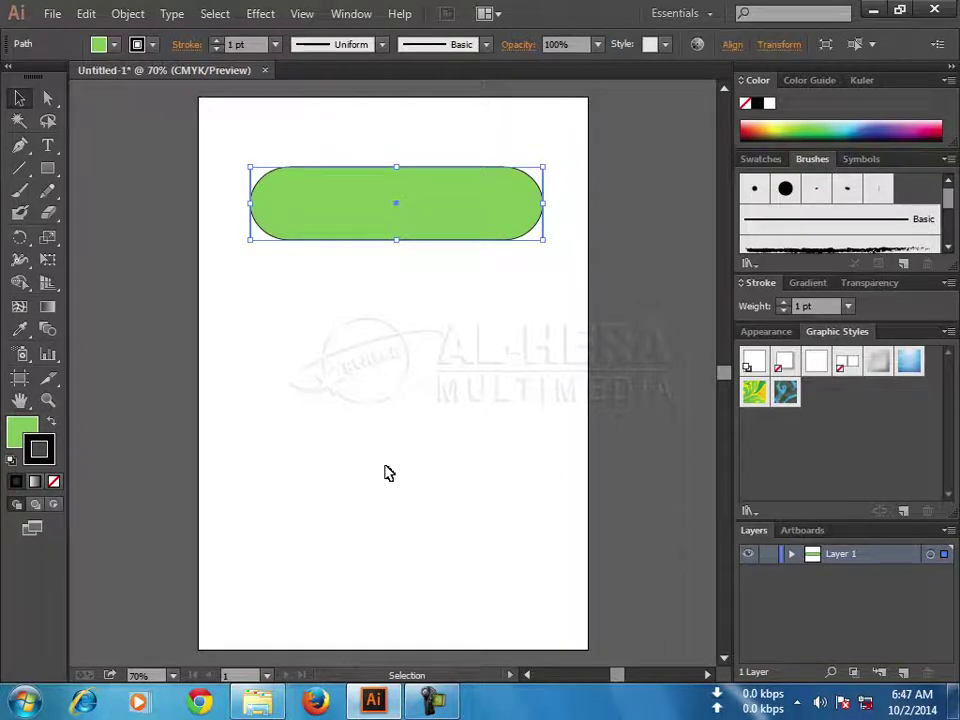
{"action": "key", "text": "Delete"}
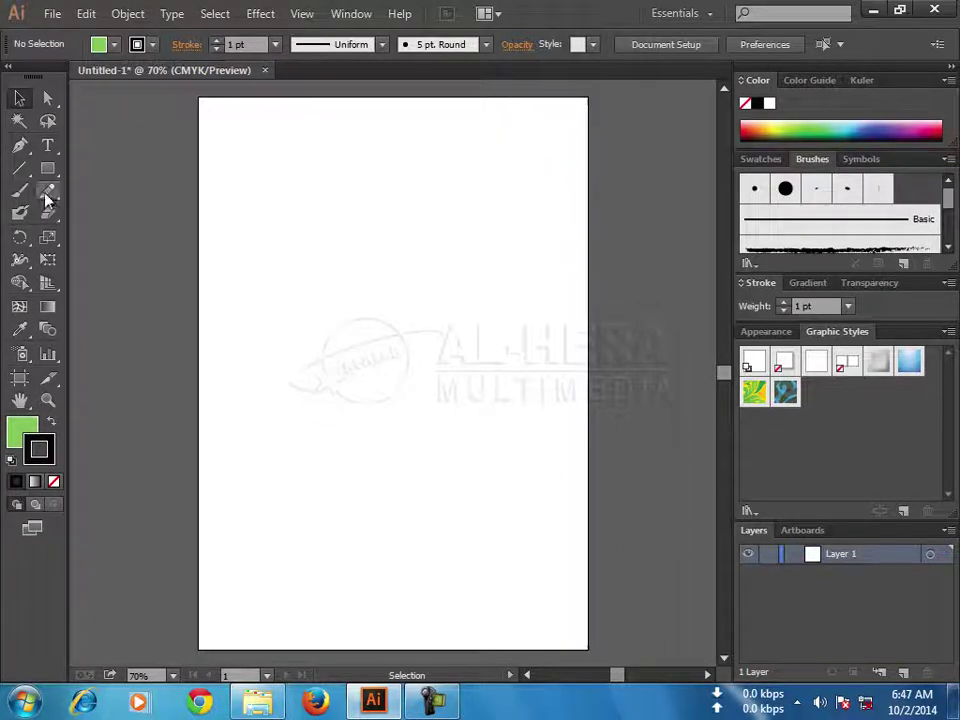
- Draw a new green rectangle and open its Stylize > Scribble options at defaults
{"action": "left_click", "coordinate": [47, 168]}
{"action": "mouse_move", "coordinate": [271, 201]}
{"action": "left_mouse_down"}
{"action": "mouse_move", "coordinate": [561, 266]}
{"action": "mouse_move", "coordinate": [543, 269]}
{"action": "left_mouse_up"}
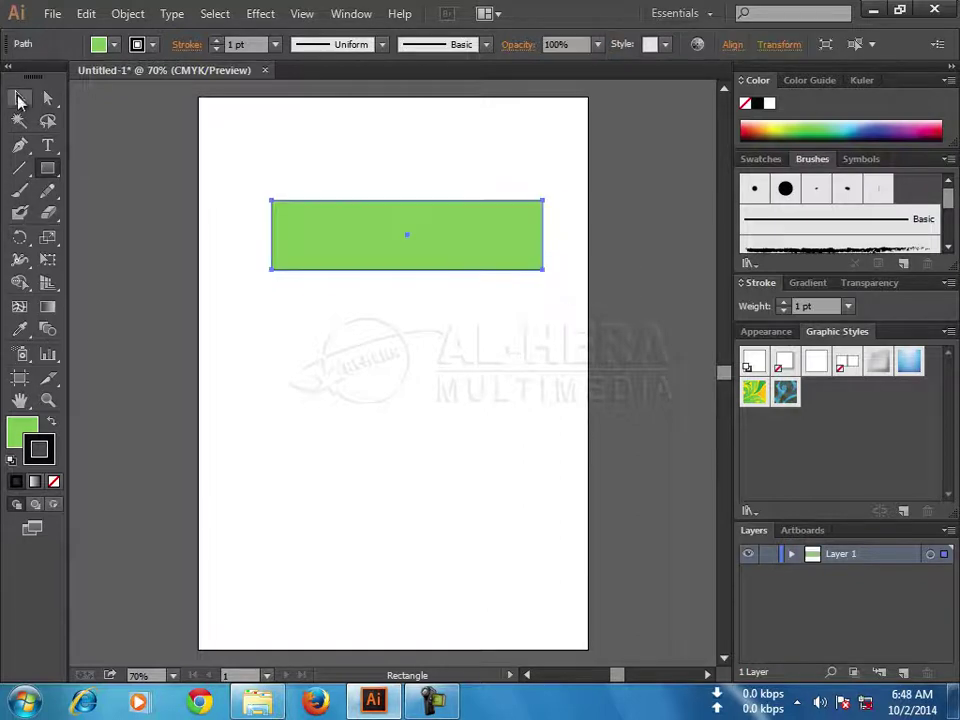
{"action": "left_click", "coordinate": [20, 100]}
{"action": "left_click", "coordinate": [258, 13]}
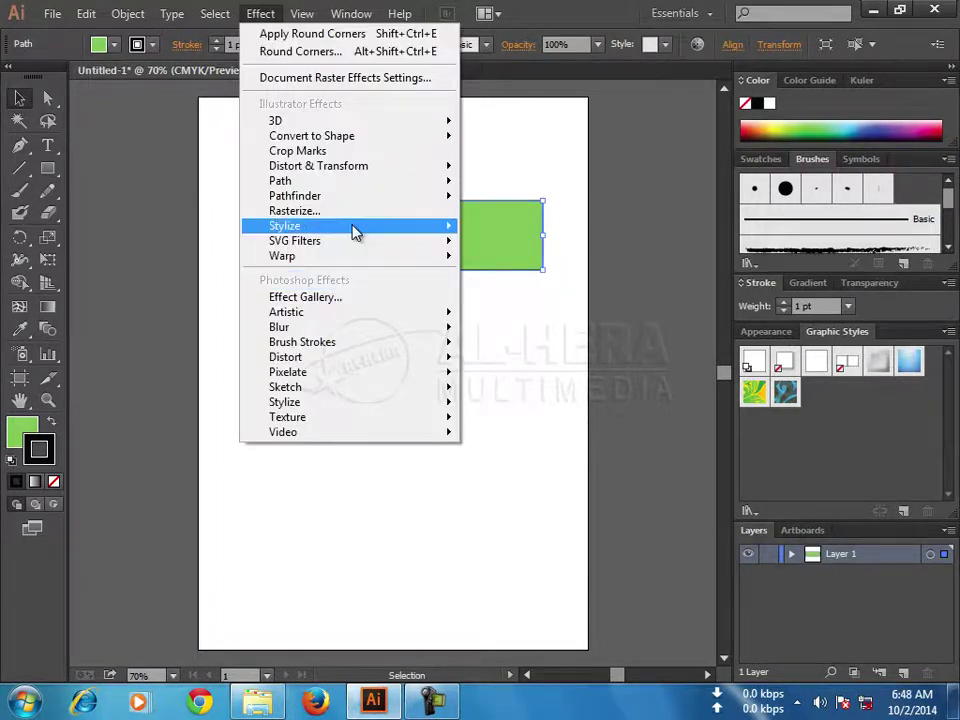
{"action": "mouse_move", "coordinate": [284, 226]}
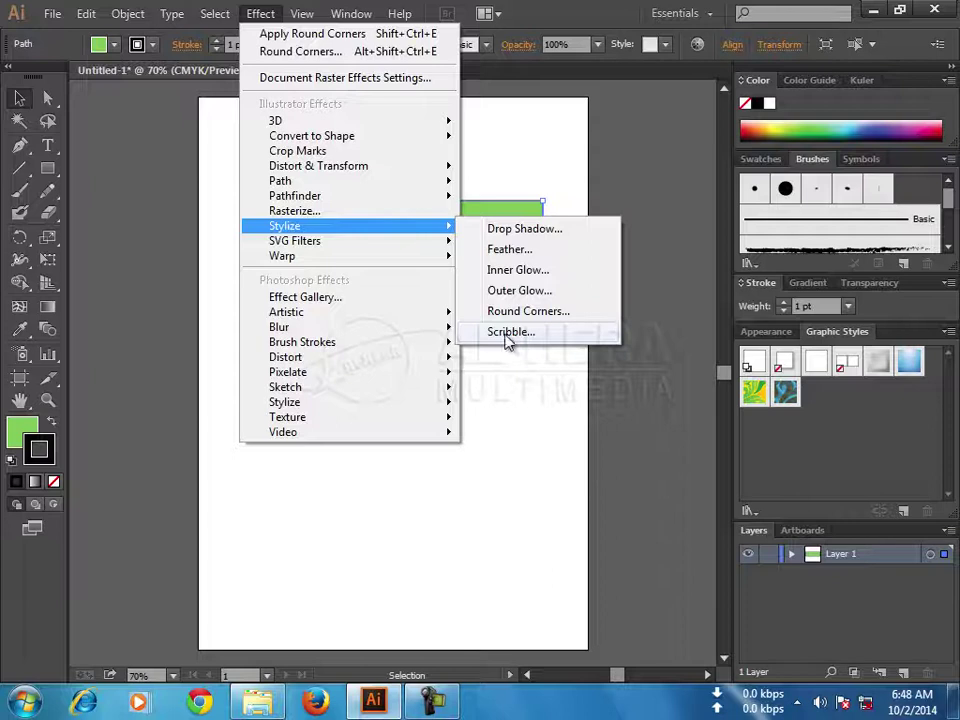
{"action": "left_click", "coordinate": [507, 333]}
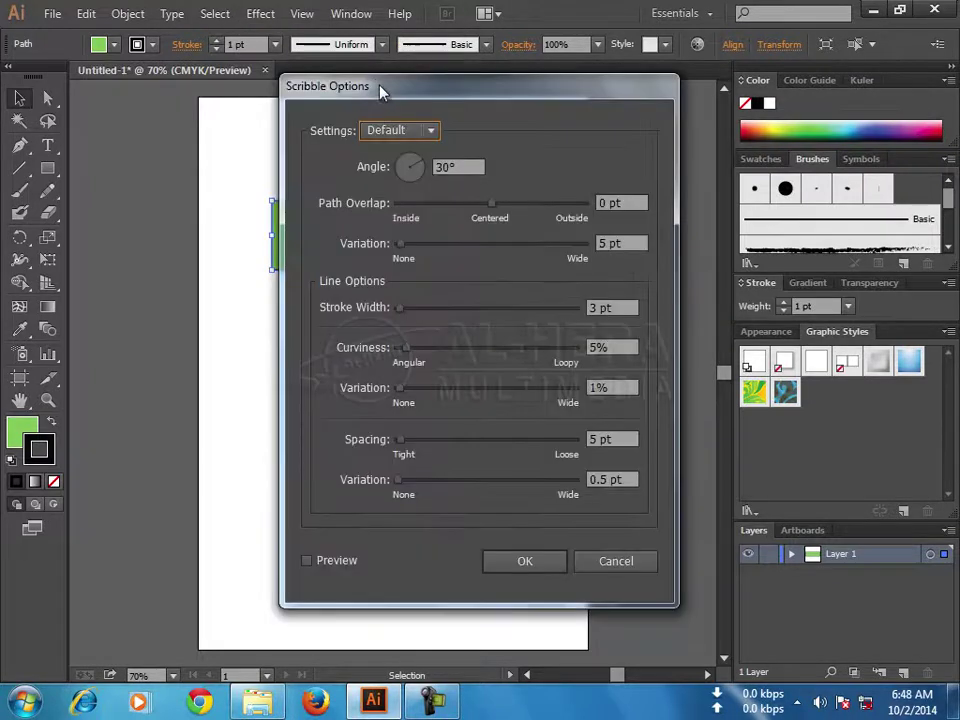
- Preview the scribble, adjust stroke width, and set curviness 9% and variation 6%
{"action": "left_click_drag", "start_coordinate": [380, 92], "coordinate": [660, 58]}
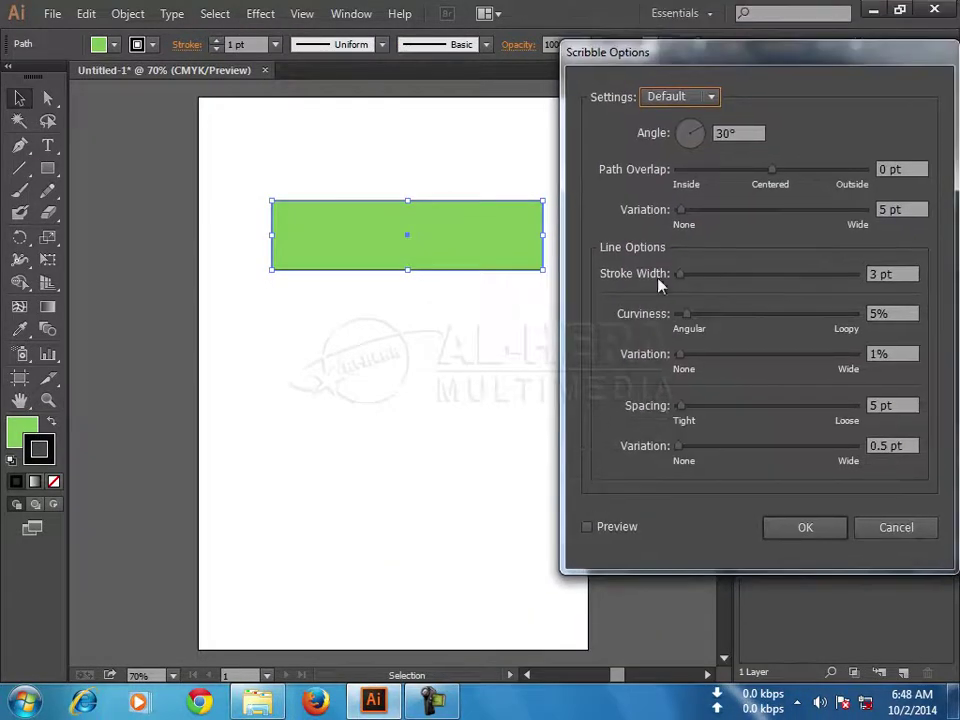
{"action": "left_click", "coordinate": [587, 526]}
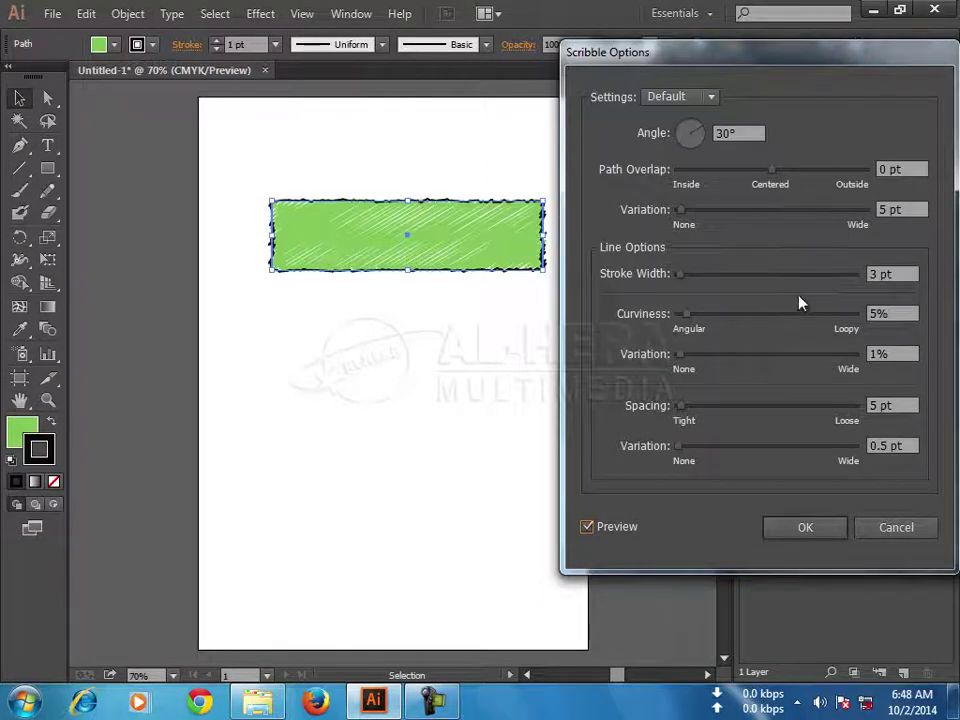
{"action": "left_click_drag", "start_coordinate": [680, 275], "coordinate": [680, 281]}
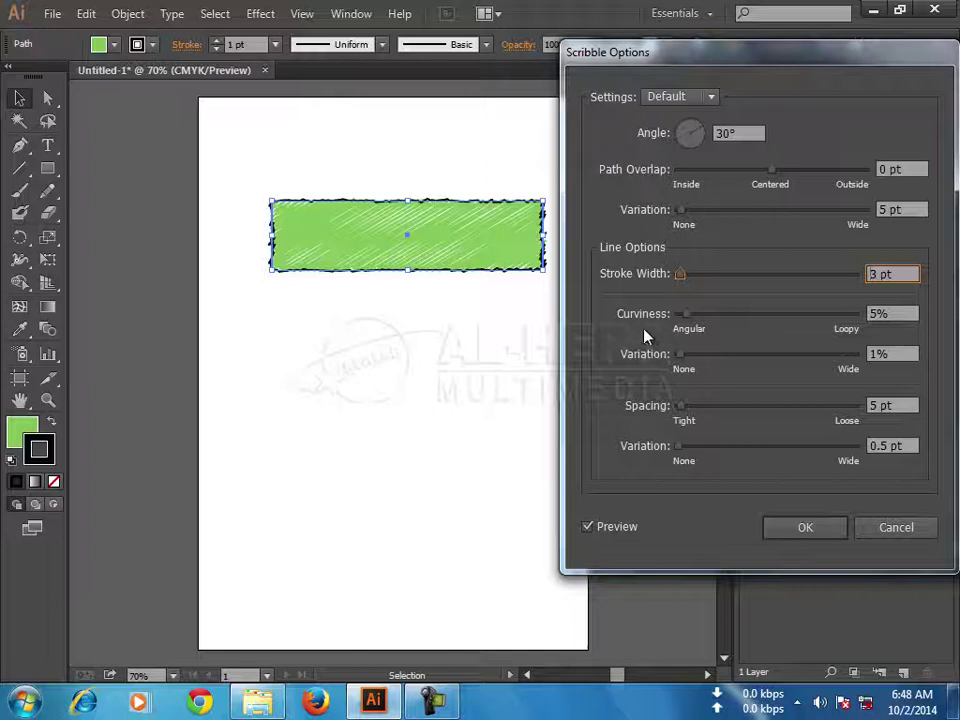
{"action": "left_click_drag", "start_coordinate": [686, 318], "coordinate": [693, 318]}
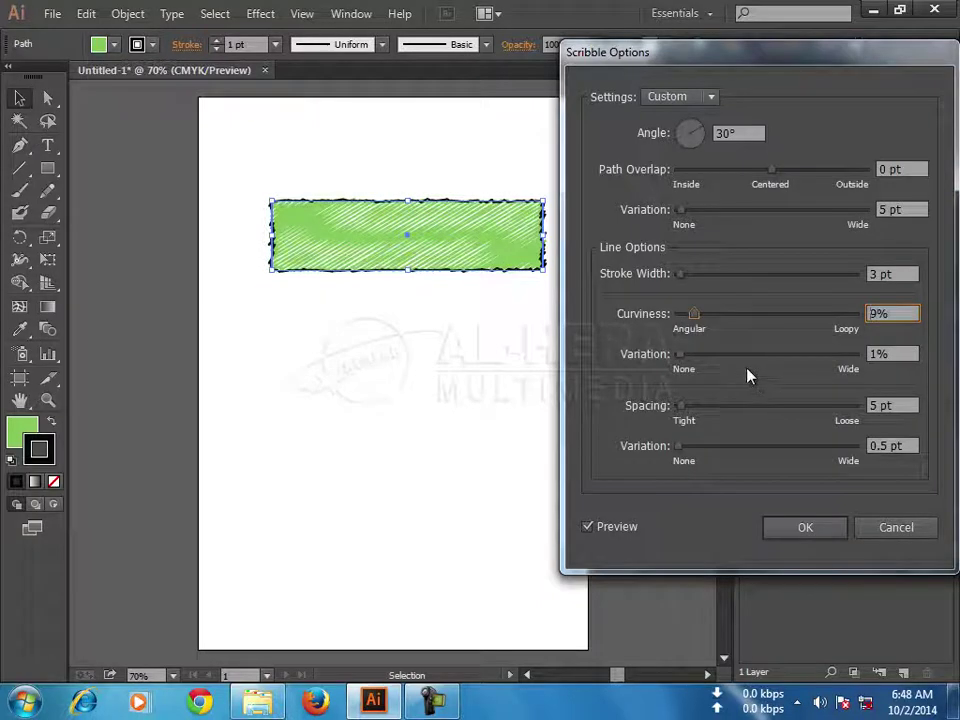
{"action": "left_click_drag", "start_coordinate": [680, 360], "coordinate": [689, 363]}
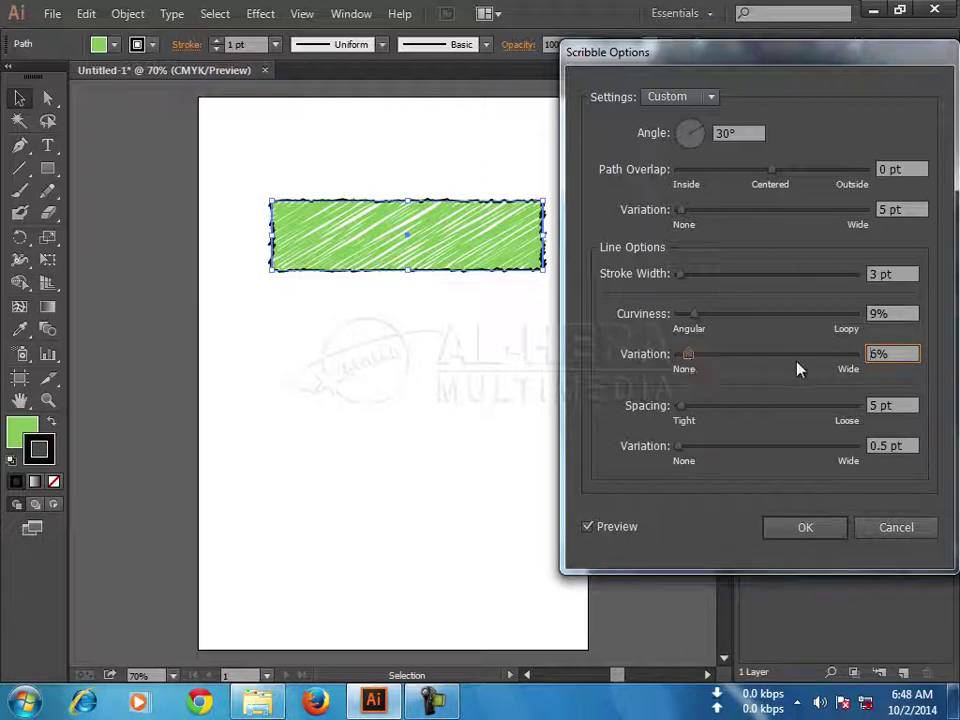
- Set scribble spacing to 4 pt and spacing variation to 5 pt
{"action": "left_click", "coordinate": [680, 407]}
{"action": "left_click_drag", "start_coordinate": [680, 410], "coordinate": [683, 412]}
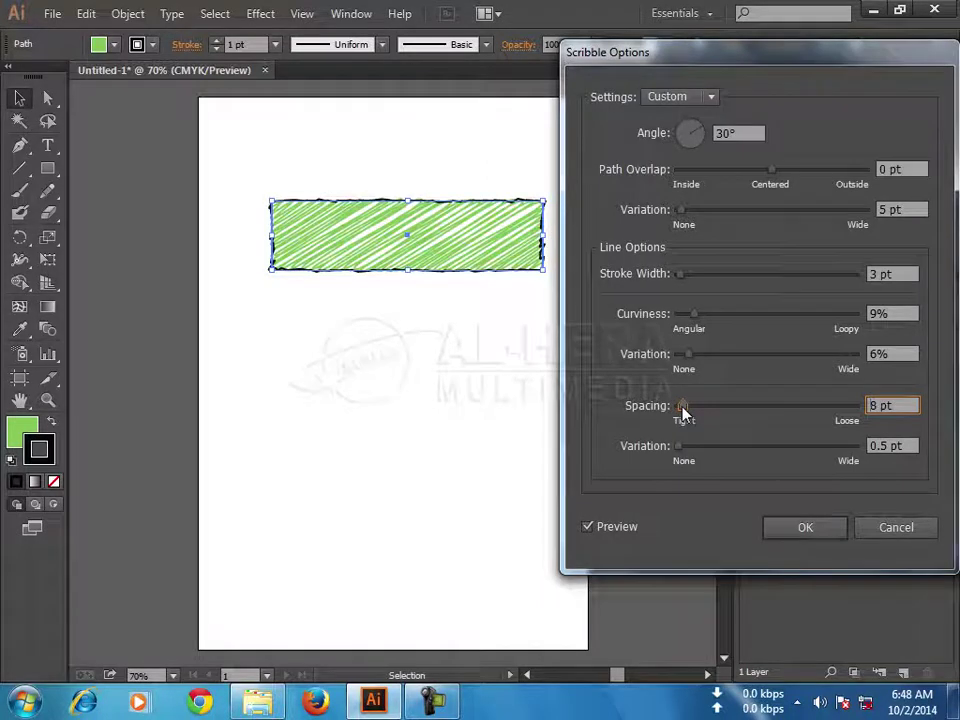
{"action": "left_click_drag", "start_coordinate": [683, 412], "coordinate": [680, 410]}
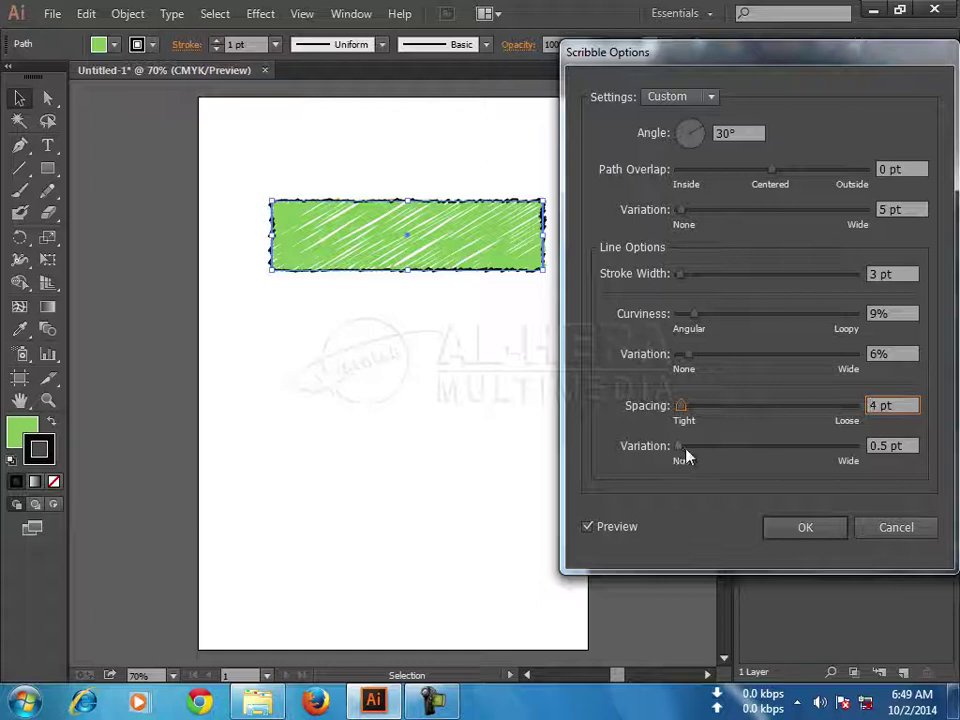
{"action": "left_click", "coordinate": [677, 448]}
{"action": "left_click_drag", "start_coordinate": [677, 448], "coordinate": [681, 448]}
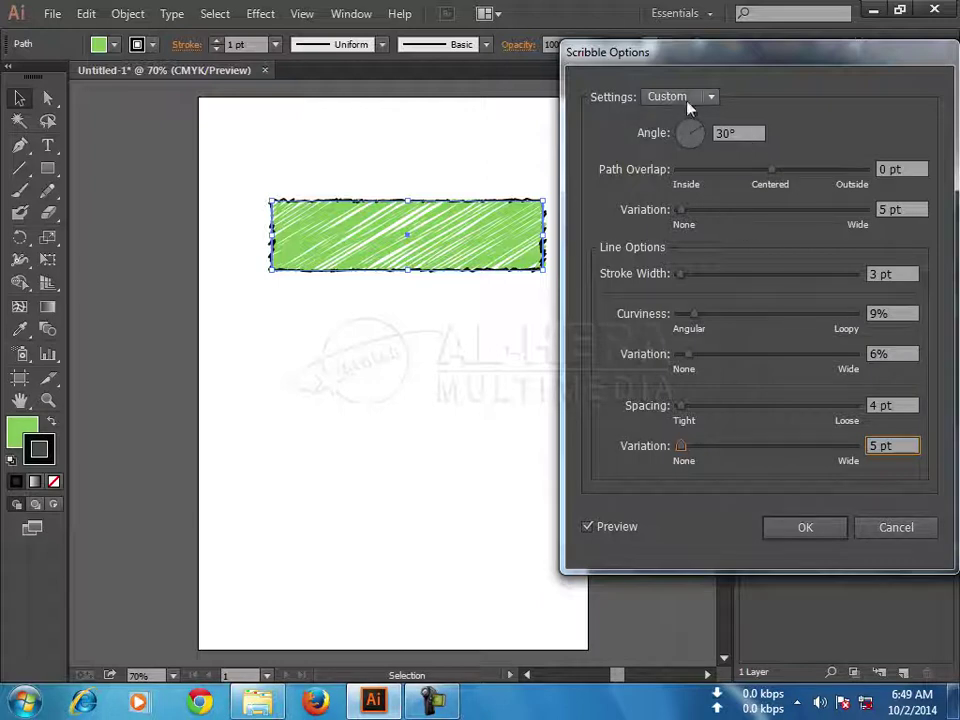
- Try the Zig-zag, Swash and Dense scribble presets on the rectangle
{"action": "left_click", "coordinate": [711, 97]}
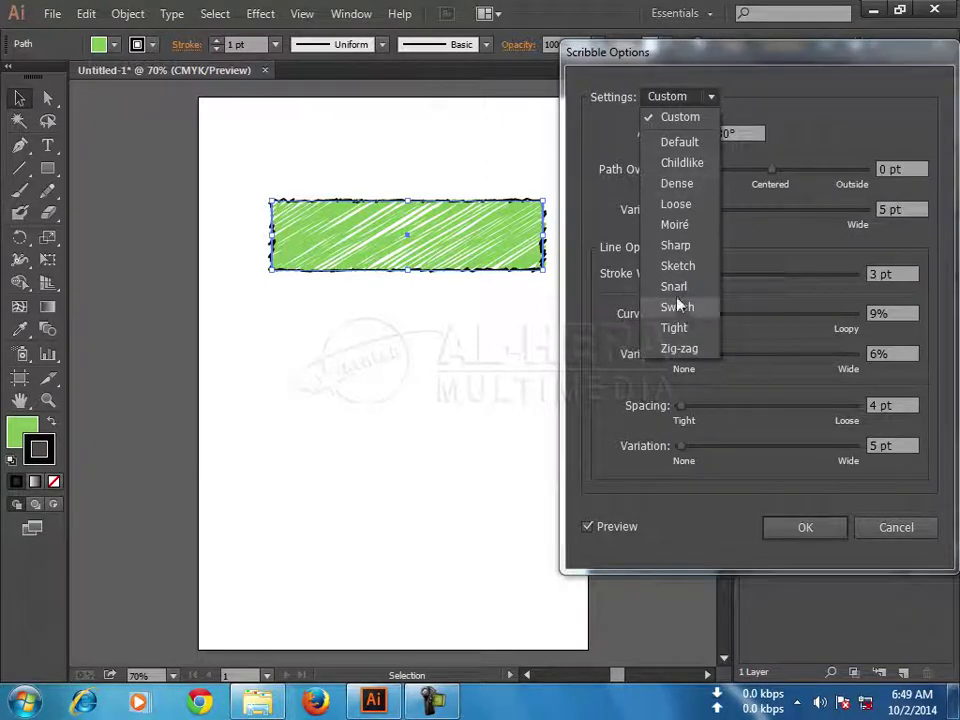
{"action": "left_click", "coordinate": [681, 350]}
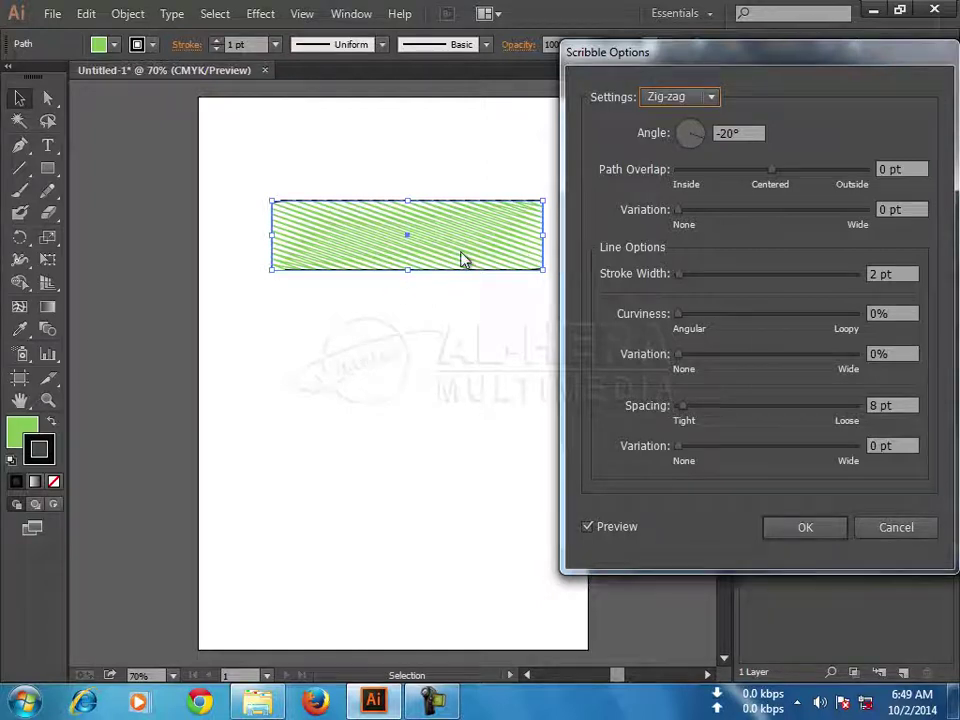
{"action": "left_click", "coordinate": [711, 97]}
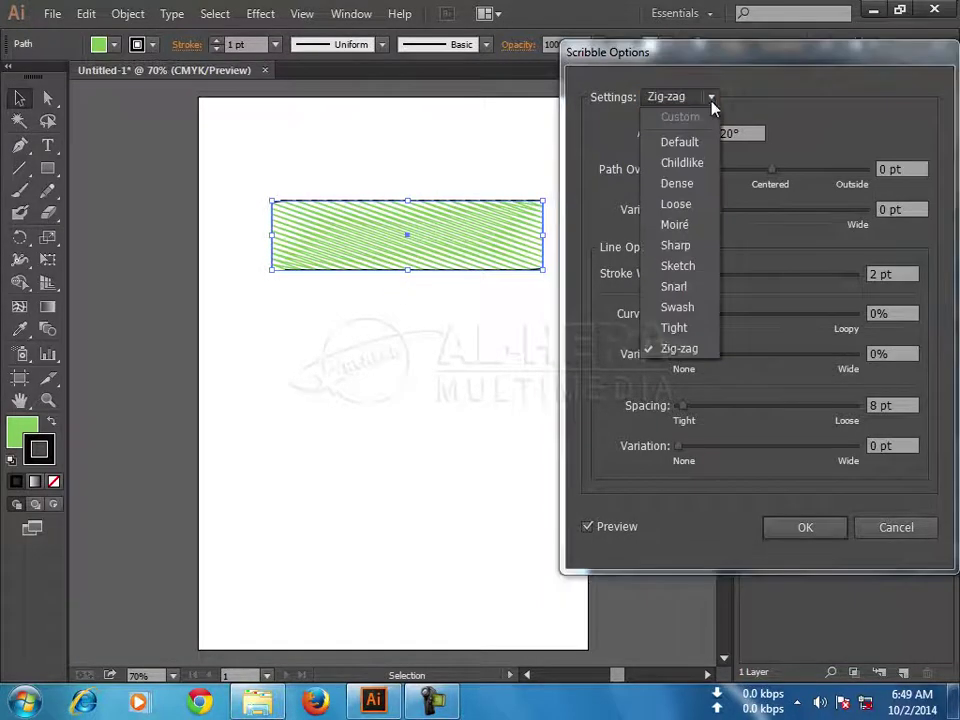
{"action": "left_click", "coordinate": [678, 307]}
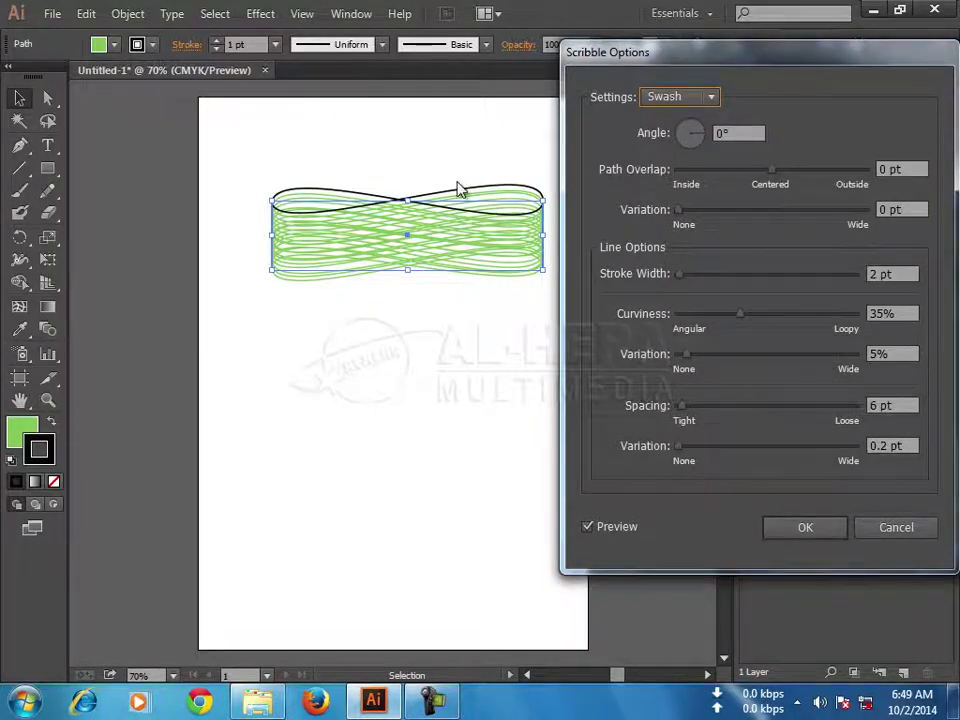
{"action": "left_click", "coordinate": [711, 97]}
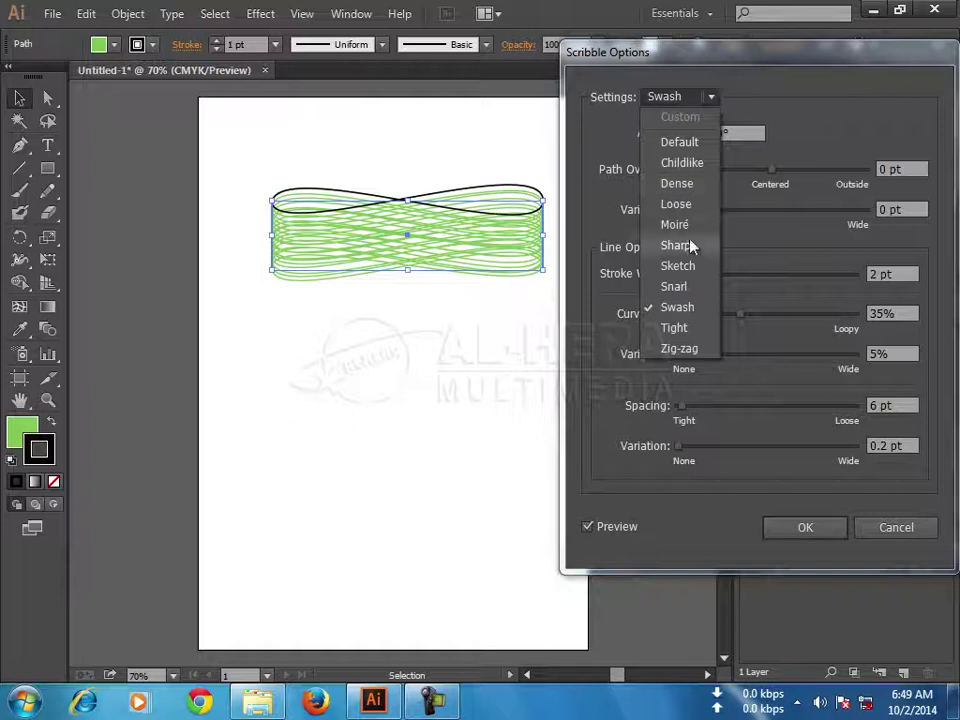
{"action": "left_click", "coordinate": [680, 184]}
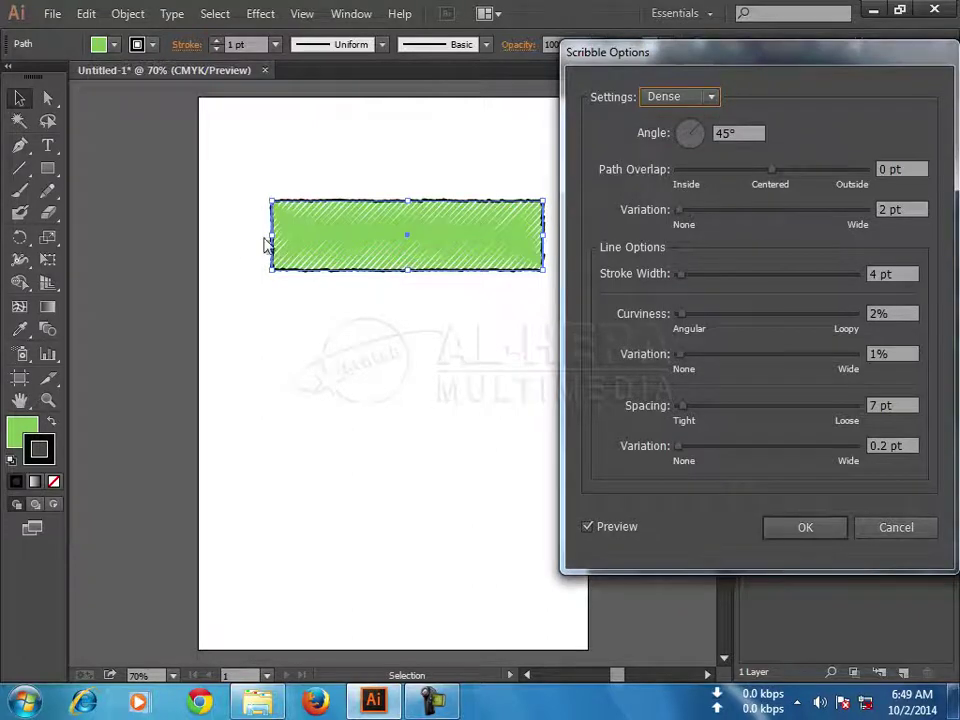
- Apply the Sketch scribble preset to the rectangle and deselect it
{"action": "left_click", "coordinate": [711, 100]}
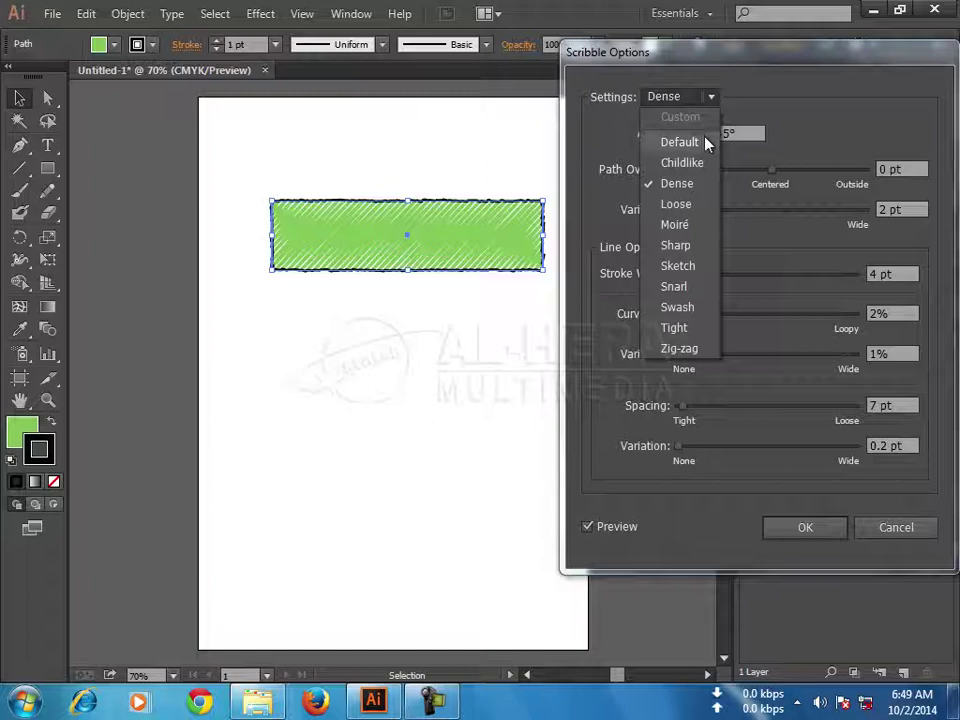
{"action": "left_click", "coordinate": [680, 266]}
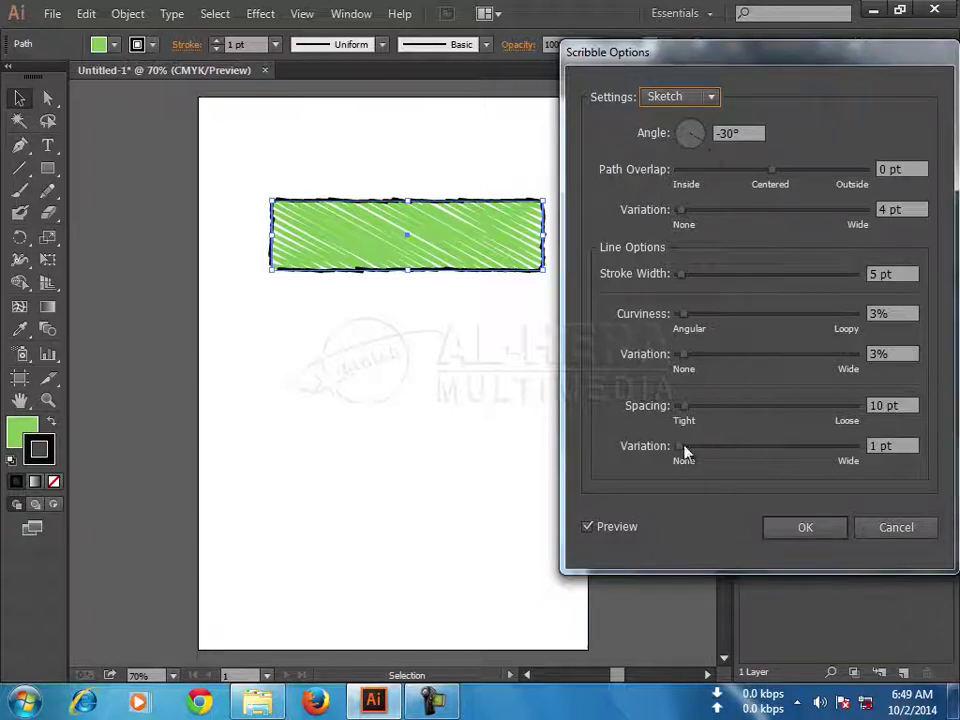
{"action": "left_click", "coordinate": [806, 530]}
{"action": "left_click", "coordinate": [336, 332]}
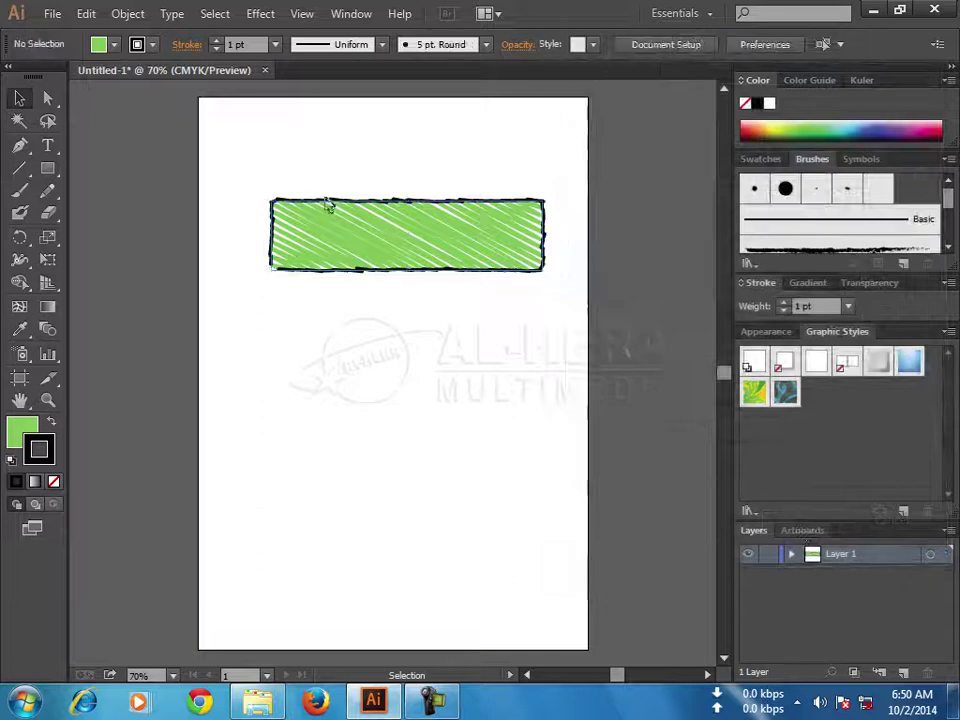
- Shift the scribbled green rectangle slightly up-left, browse the Effect menu without applying anything, then reselect it
{"action": "left_click_drag", "start_coordinate": [360, 231], "coordinate": [341, 208]}
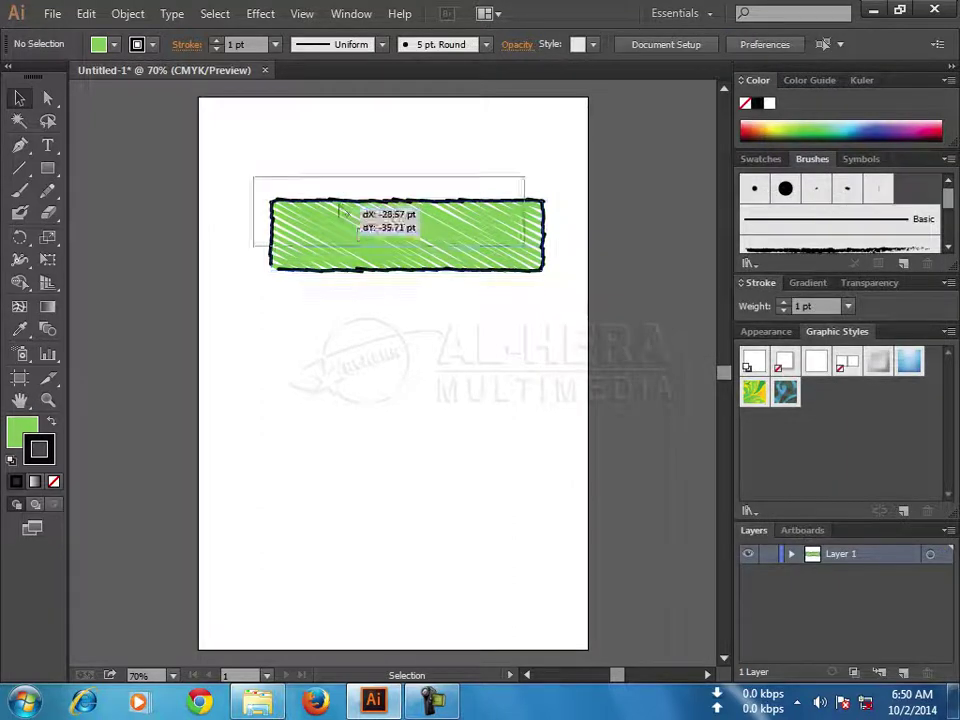
{"action": "left_click", "coordinate": [402, 344]}
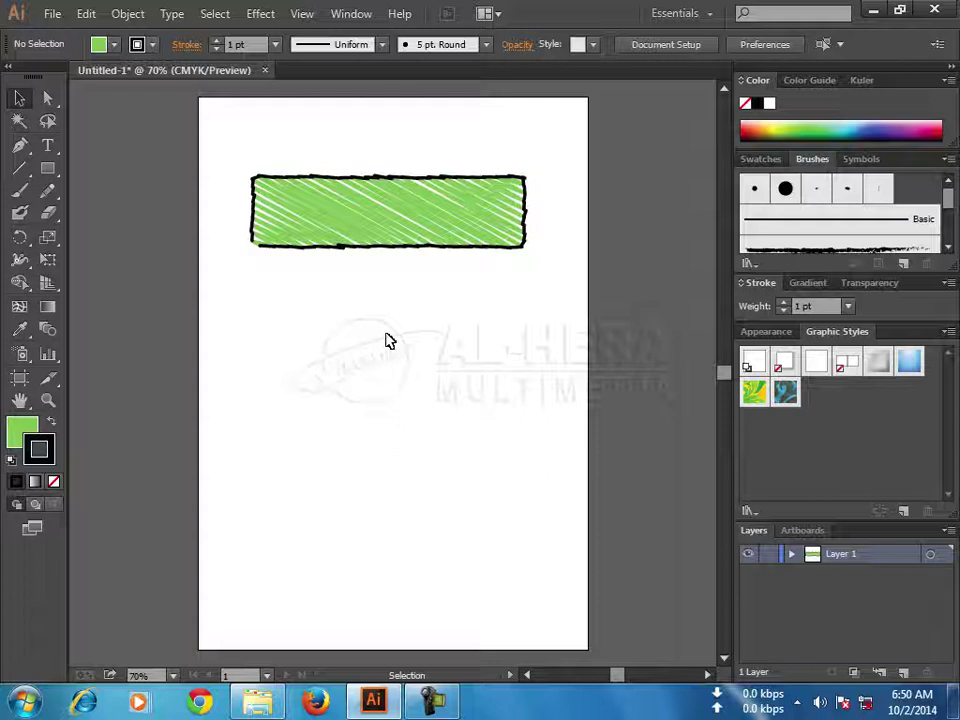
{"action": "left_click", "coordinate": [260, 13]}
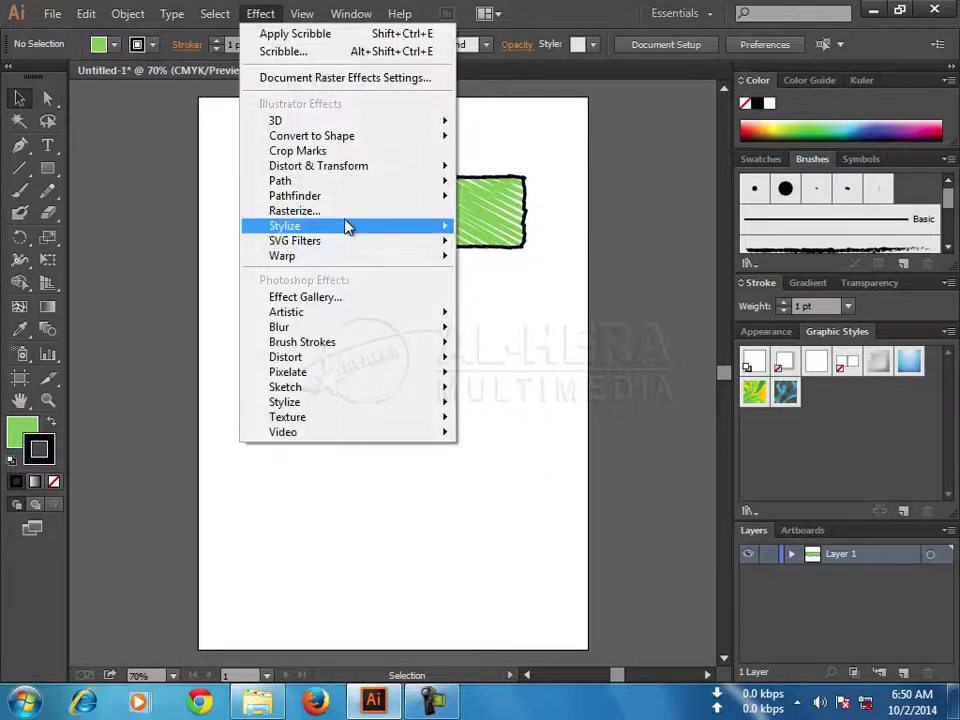
{"action": "mouse_move", "coordinate": [300, 226]}
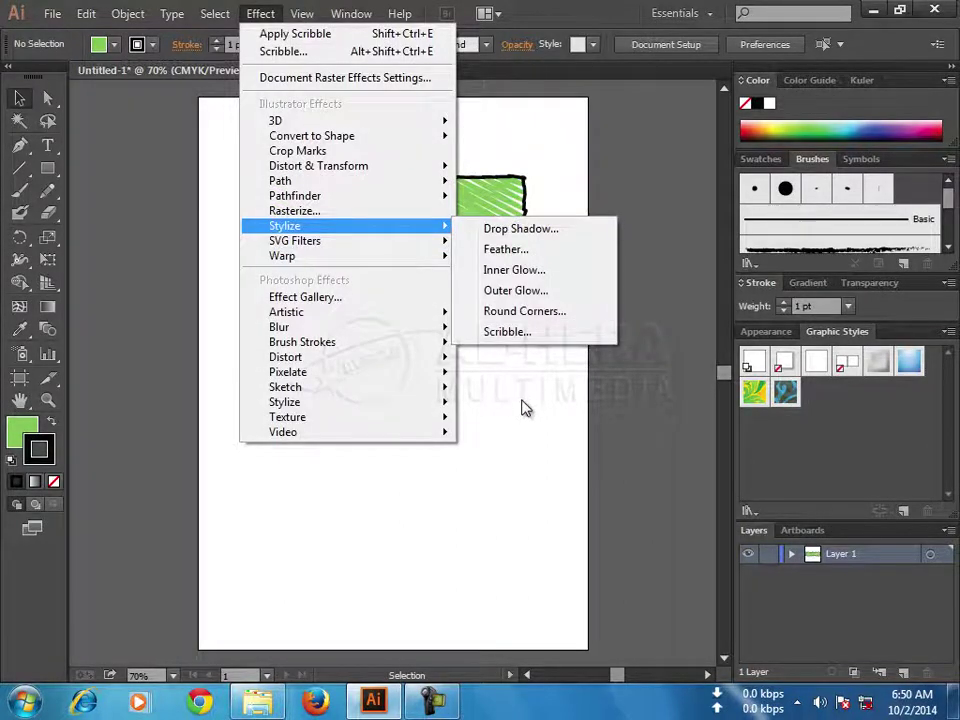
{"action": "left_click", "coordinate": [521, 407]}
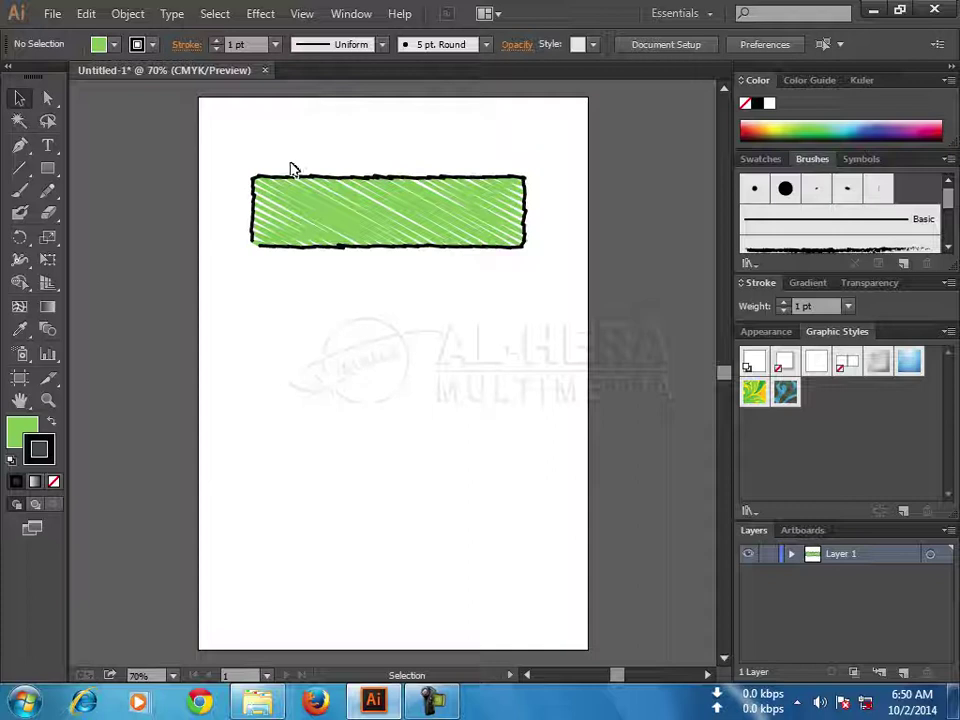
{"action": "left_click", "coordinate": [260, 13]}
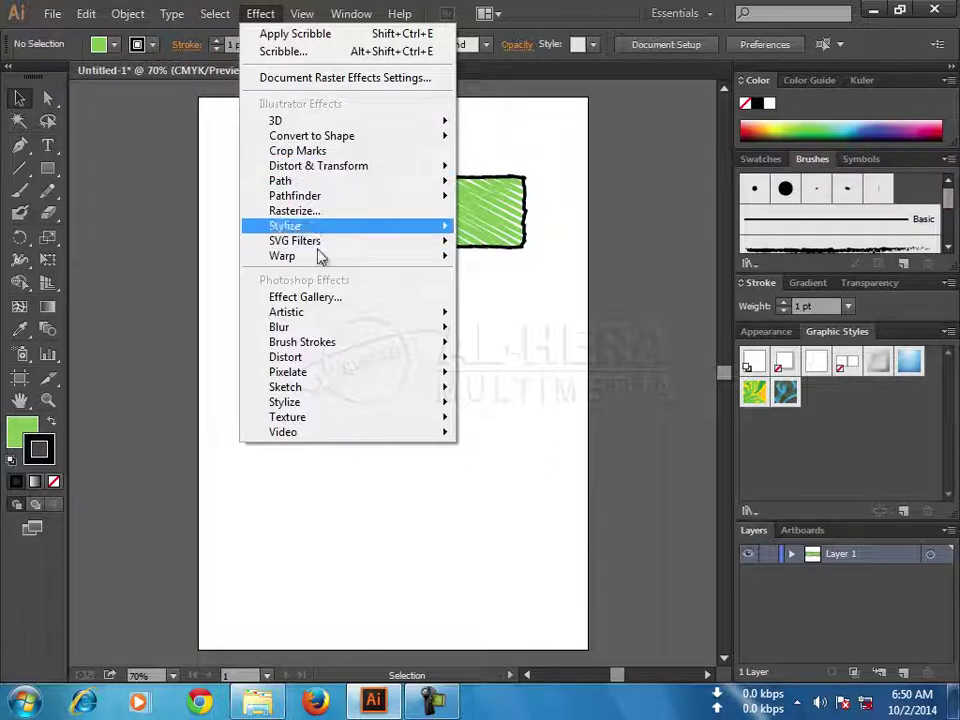
{"action": "left_click", "coordinate": [499, 338]}
{"action": "left_click", "coordinate": [339, 238]}
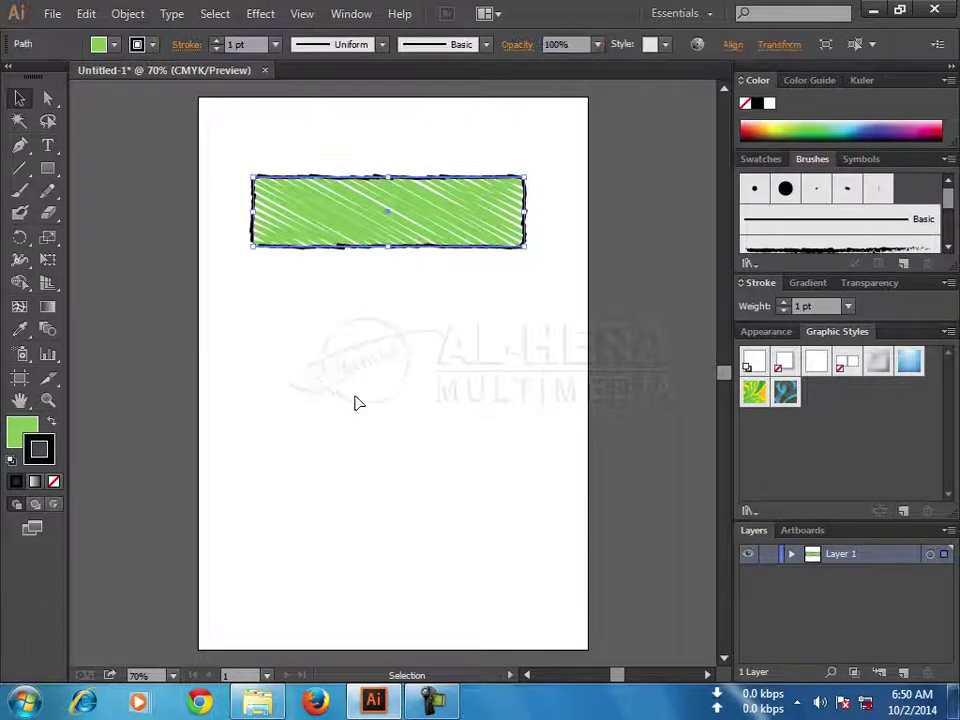